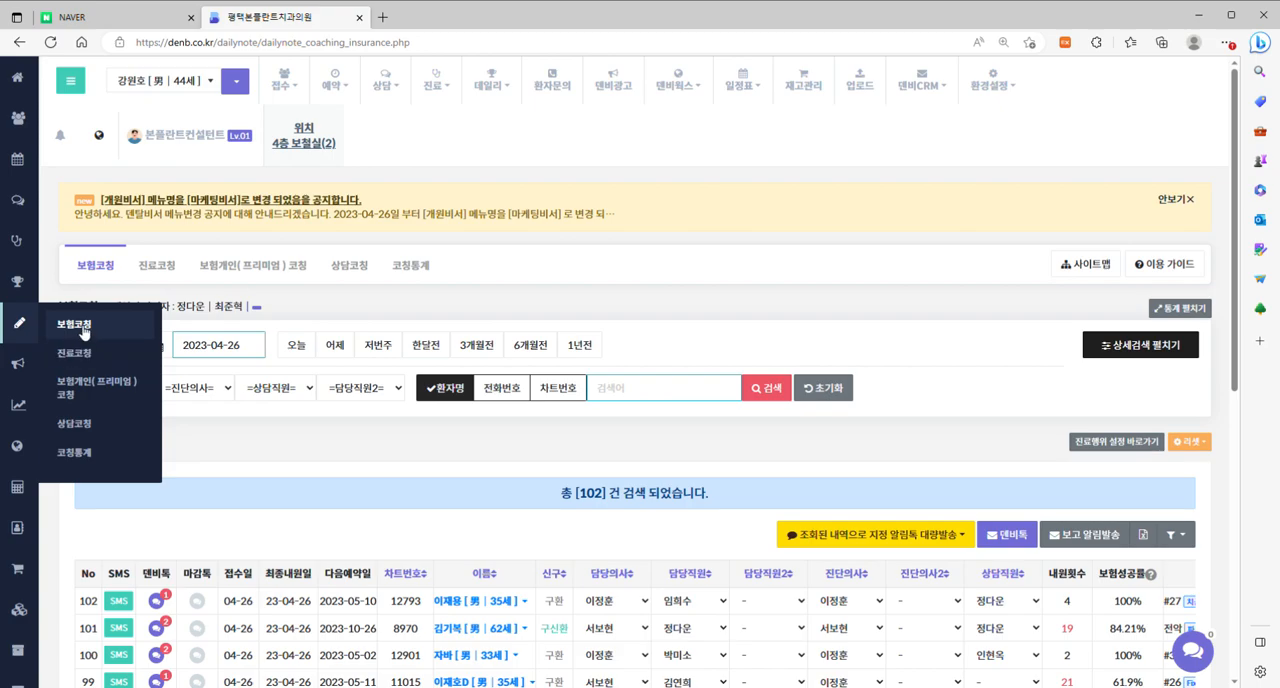
Open the insurance coaching page (보험코칭) and switch the date filter to 기간별 with start date 2023-03-01.
left_click(85, 332)
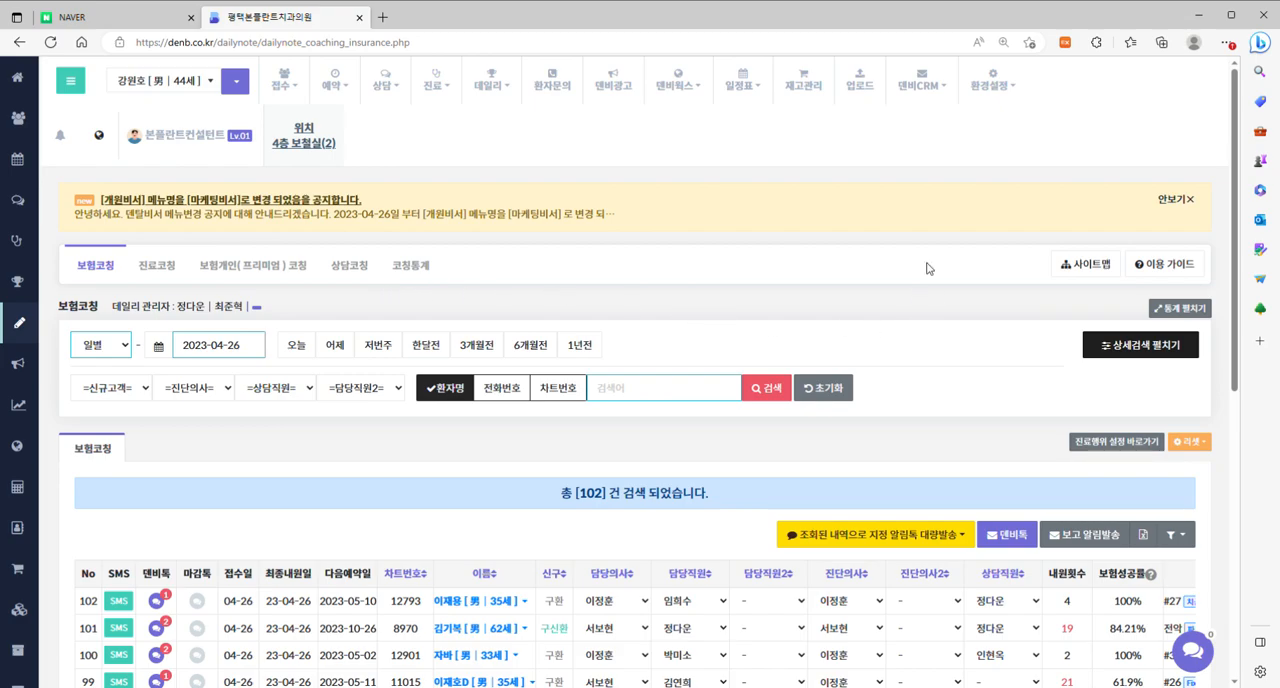
scroll(918, 265, "down", 1)
left_click(120, 257)
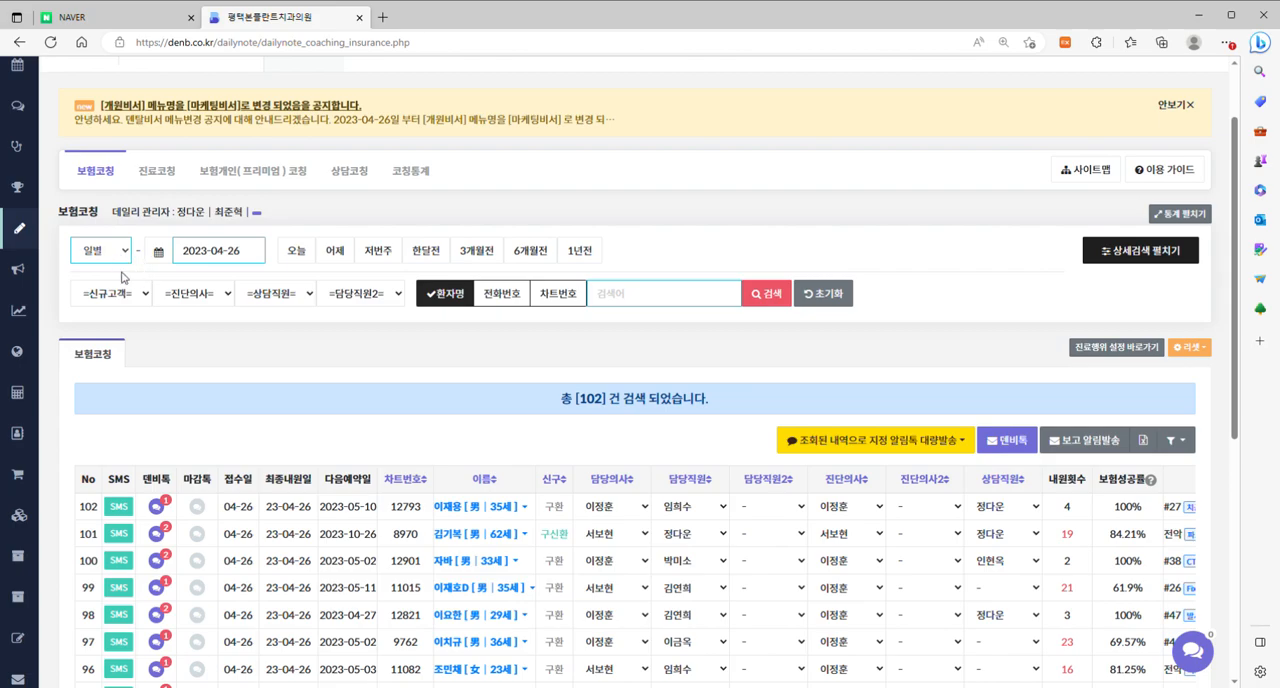
left_click(117, 290)
left_click(215, 258)
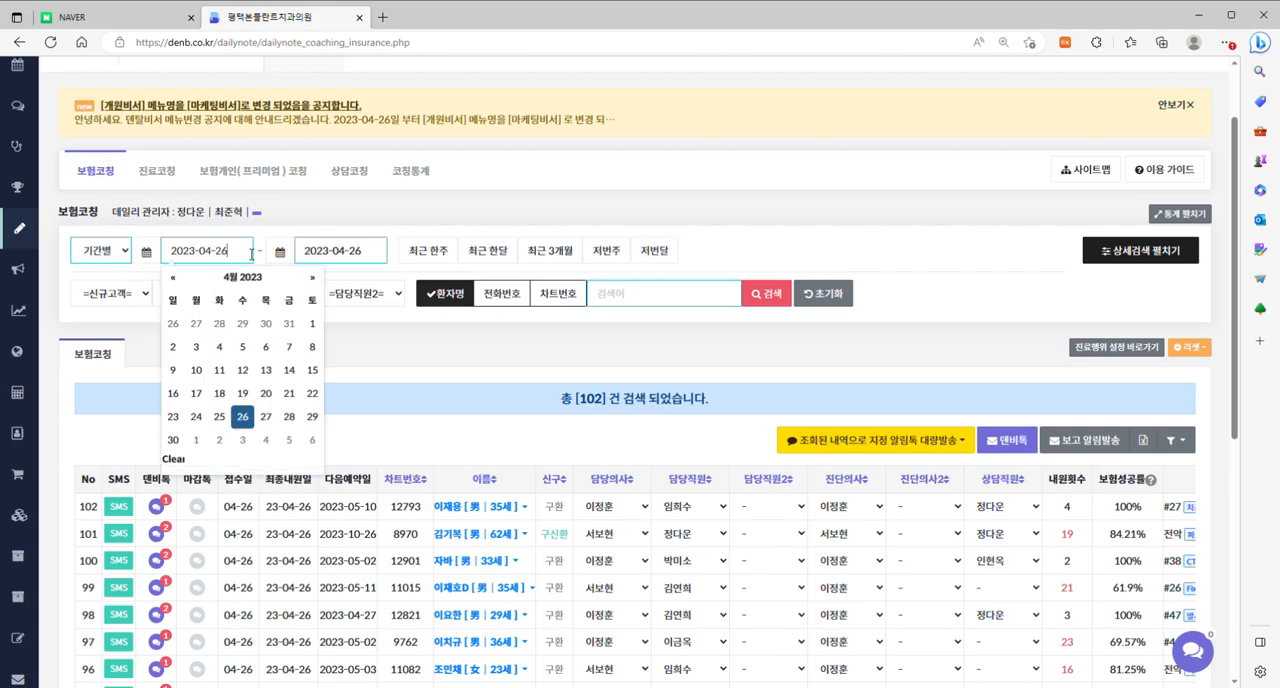
left_click(173, 277)
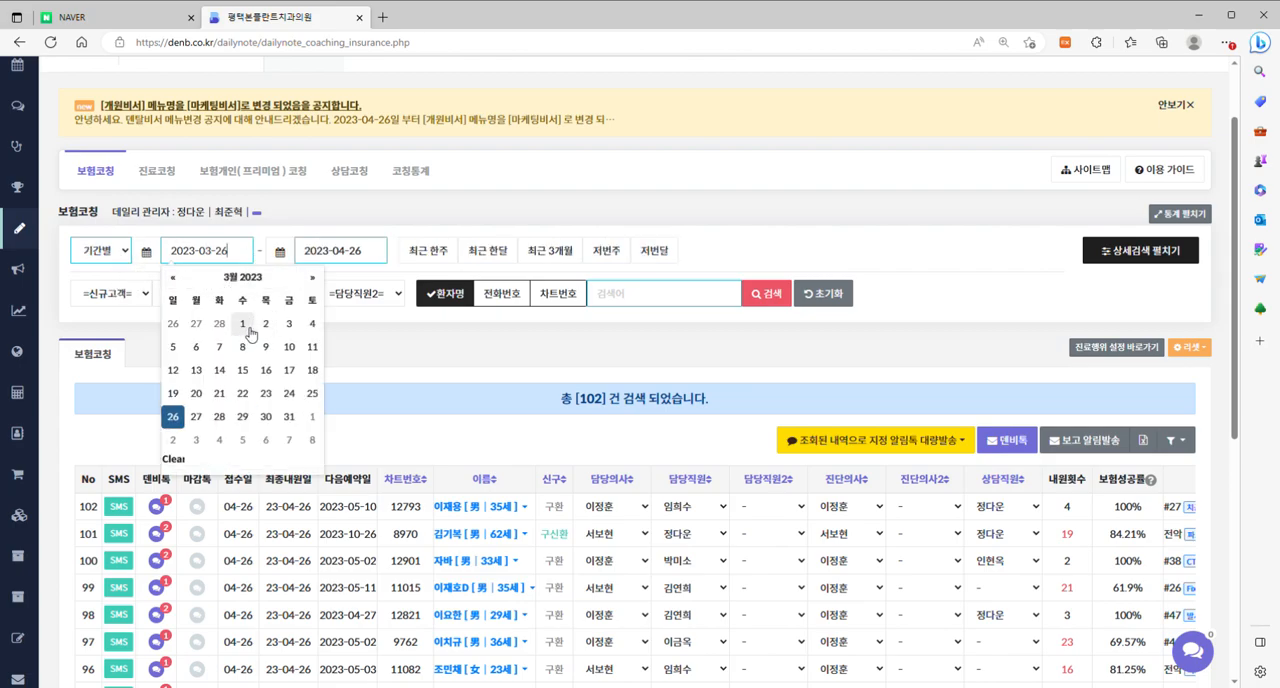
left_click(242, 323)
Set the period's end date to 2023-03-31 and run the search.
left_click(385, 260)
left_click(306, 277)
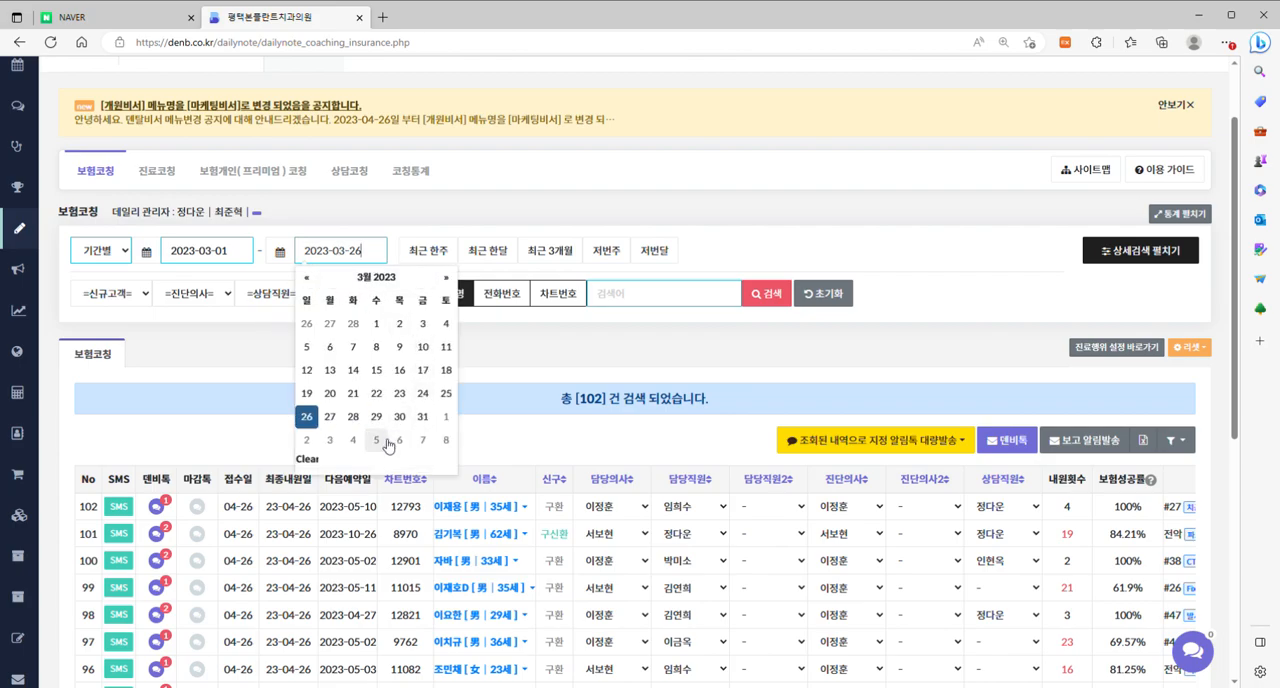
left_click(422, 416)
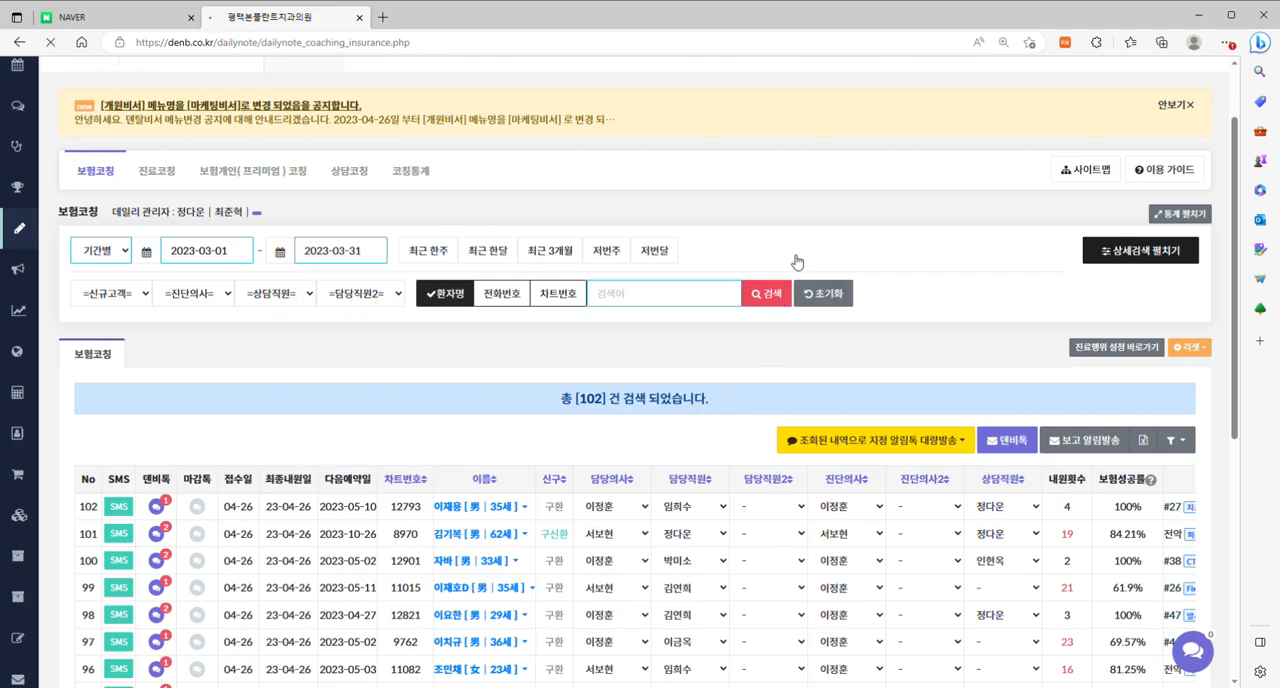
left_click(778, 299)
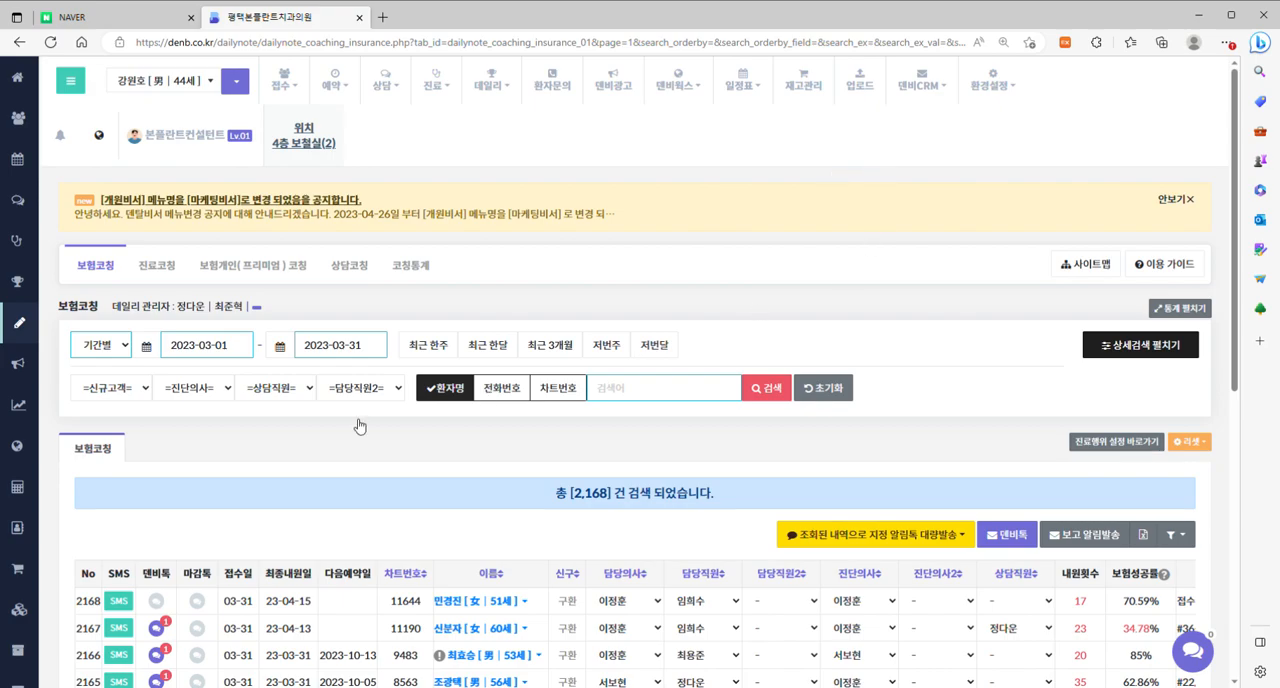
Expand the statistics summary (통계) and review the March insurance success and omission figures.
scroll(930, 218, "down", 1)
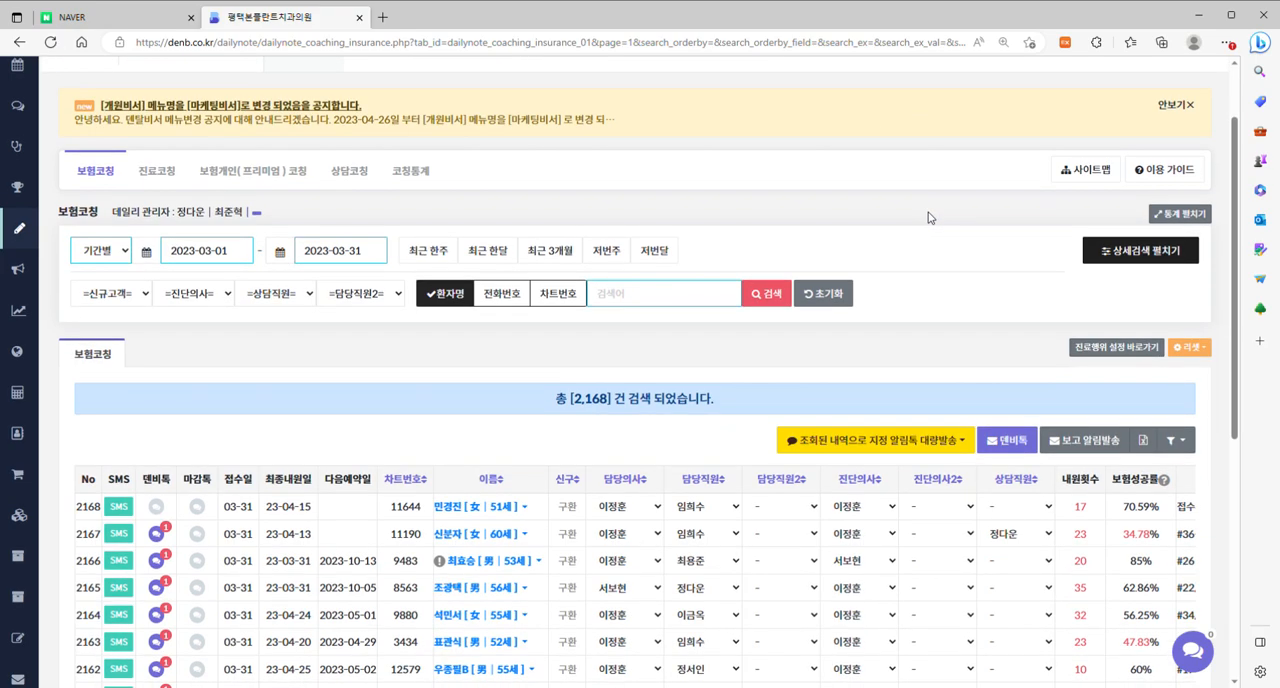
left_click(1184, 216)
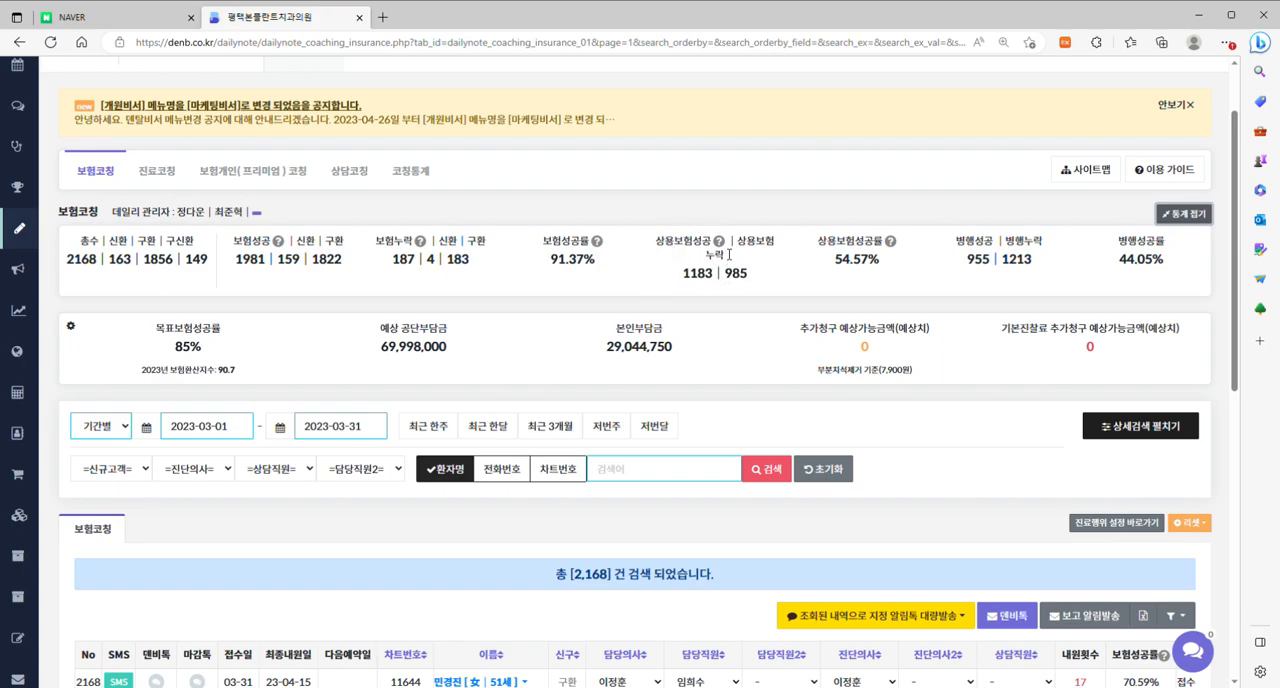
mouse_move(718, 243)
scroll(918, 129, "down", 1)
scroll(918, 129, "down", 1)
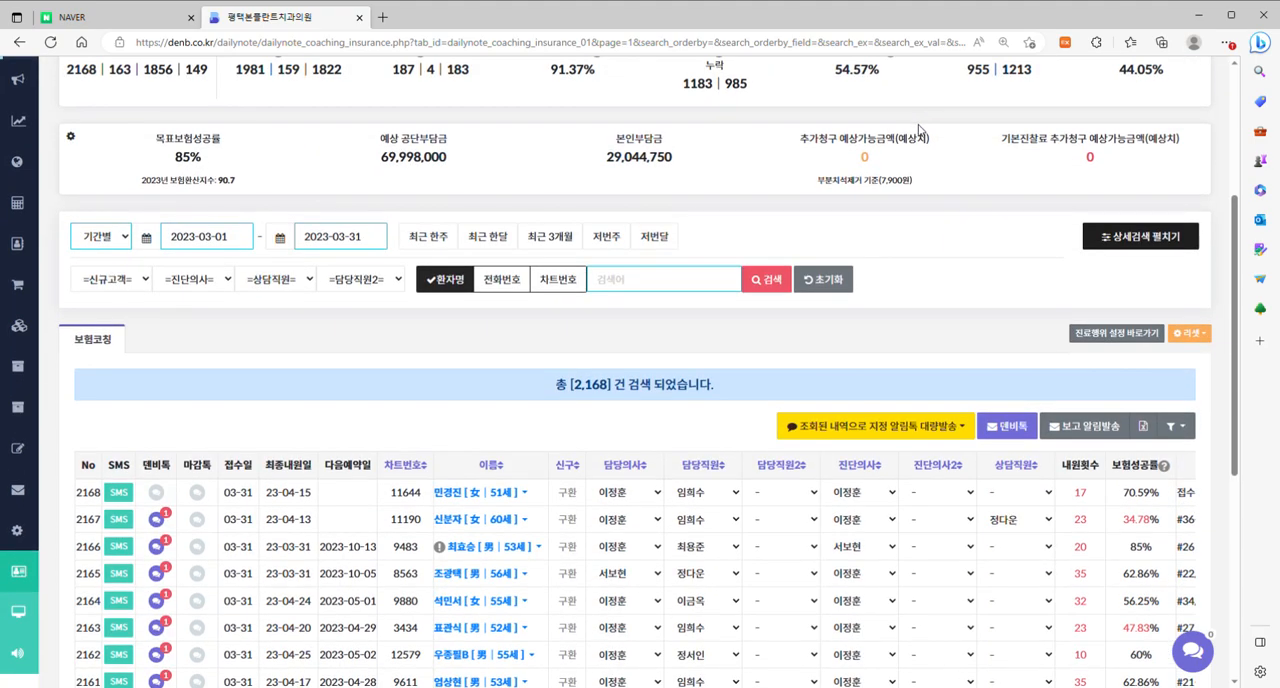
Expand the detailed search and filter by 접수당일 치주치료 가능 환자 and age group 30~64세.
left_click(1092, 236)
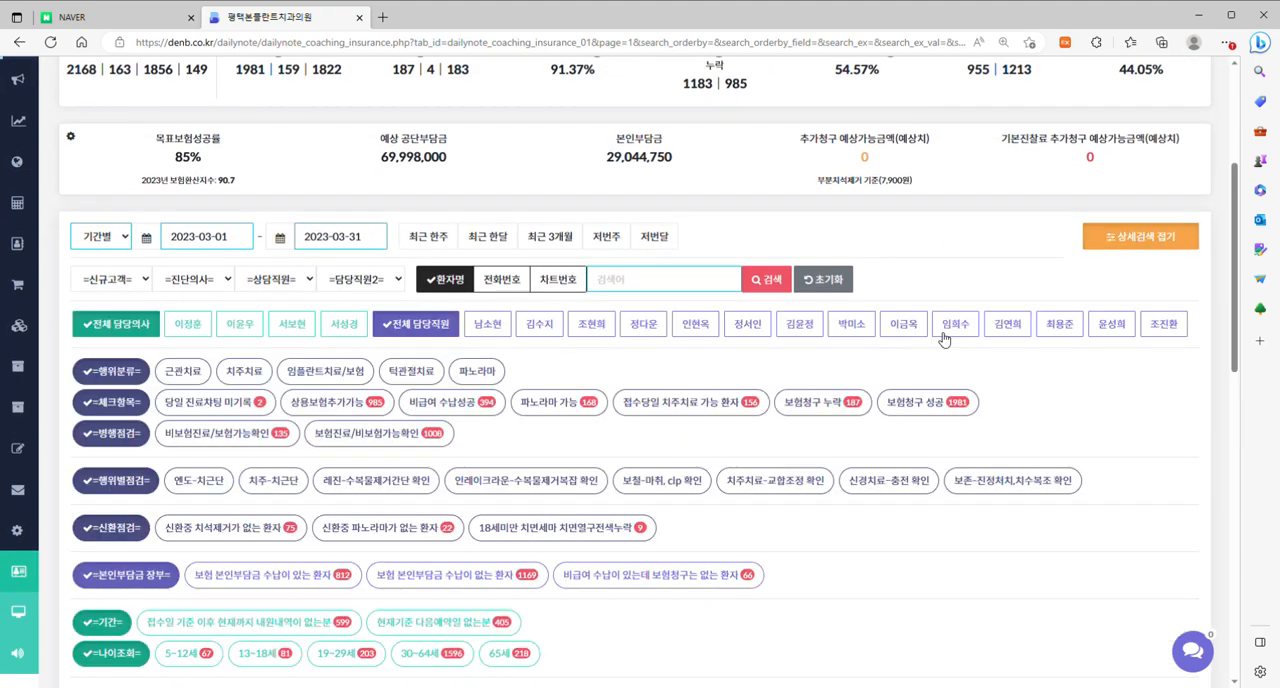
scroll(940, 338, "down", 2)
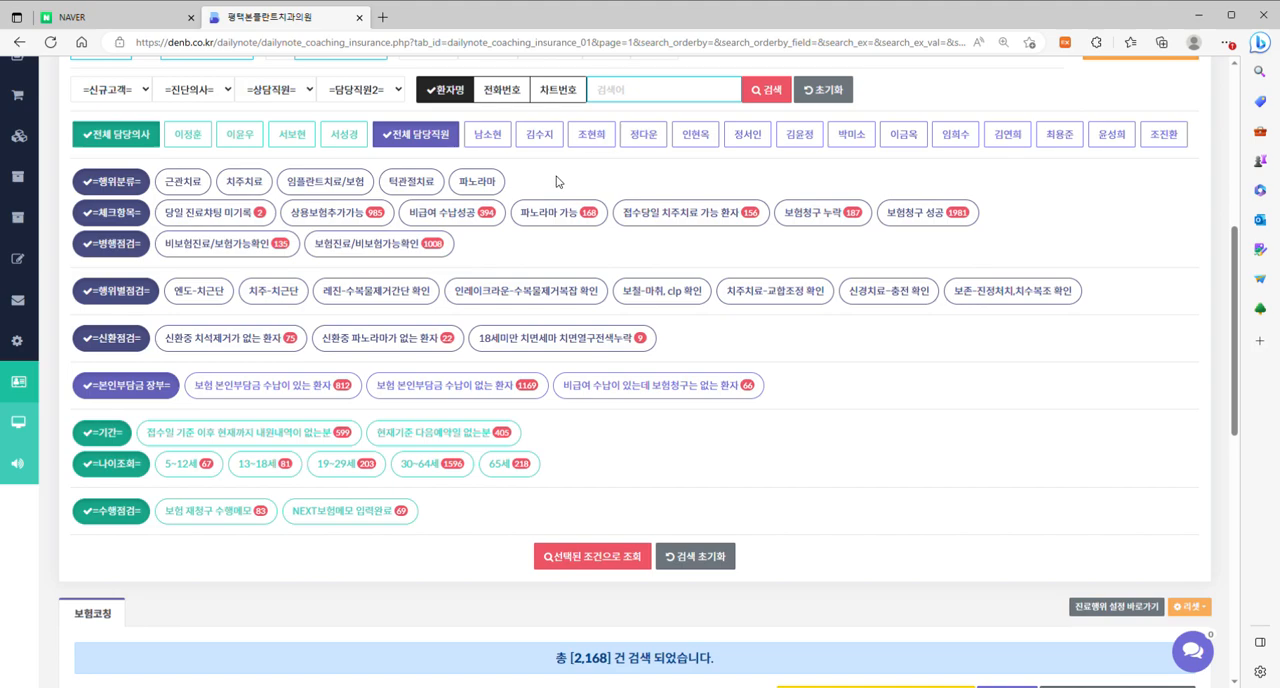
scroll(645, 165, "down", 1)
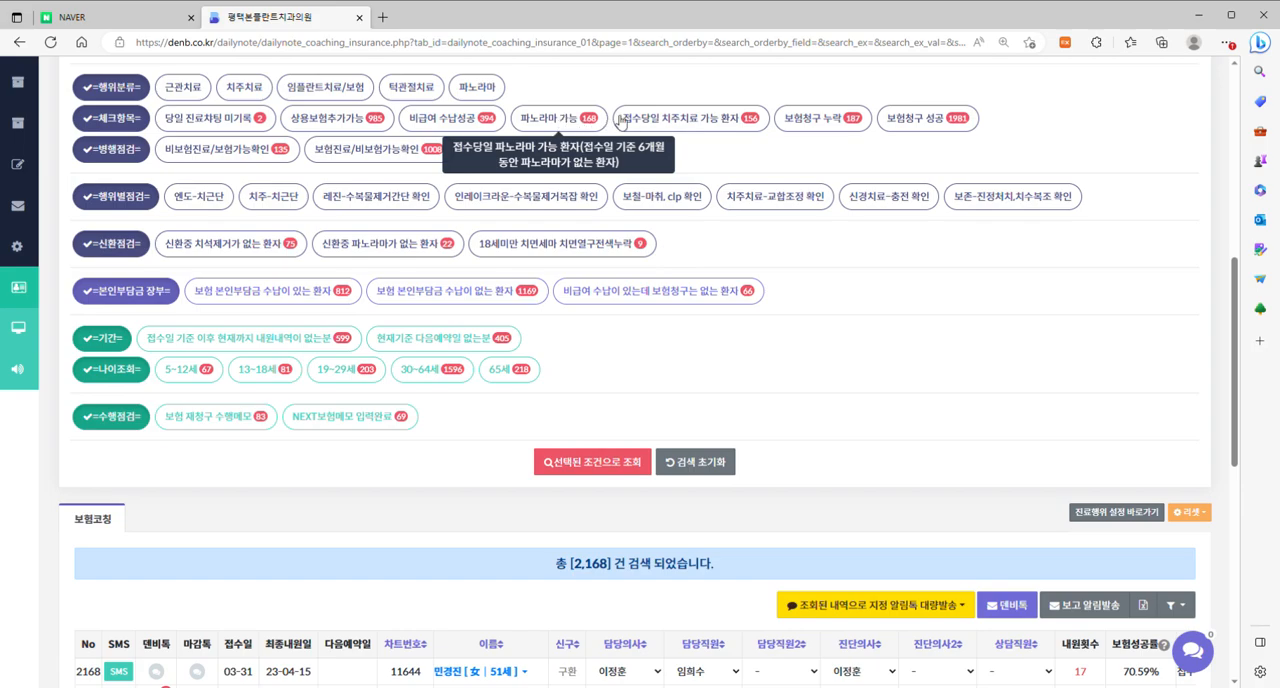
left_click(716, 125)
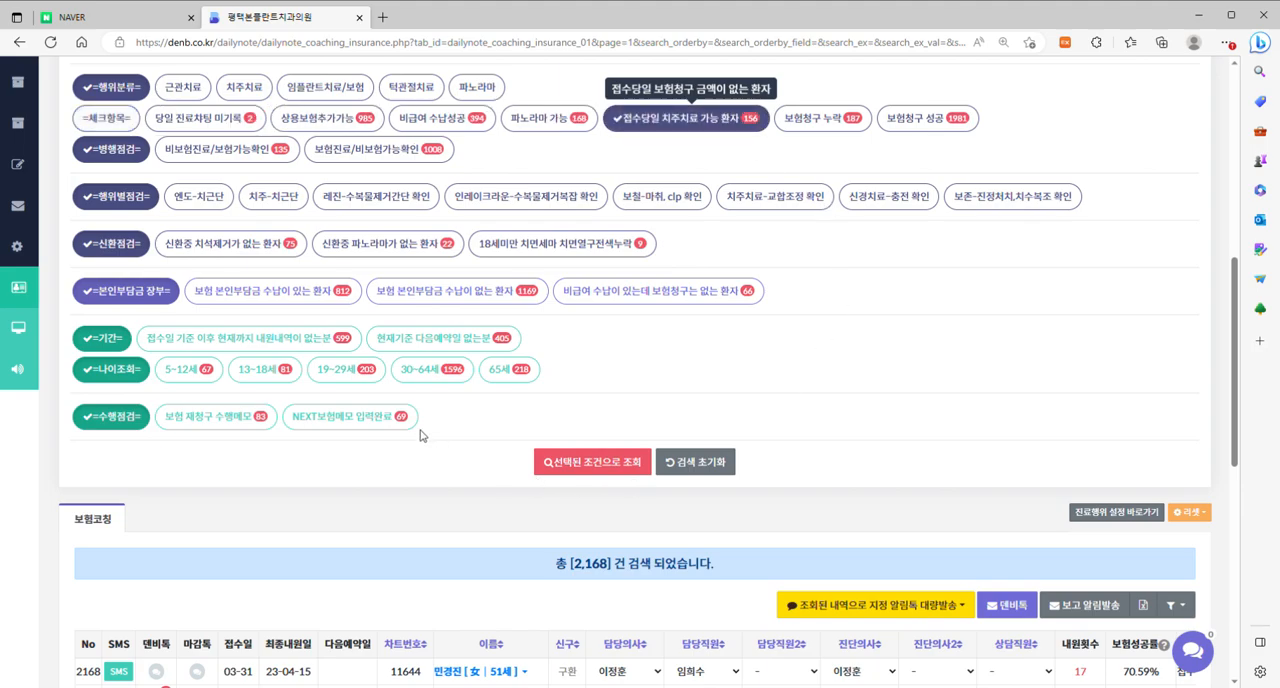
left_click(445, 374)
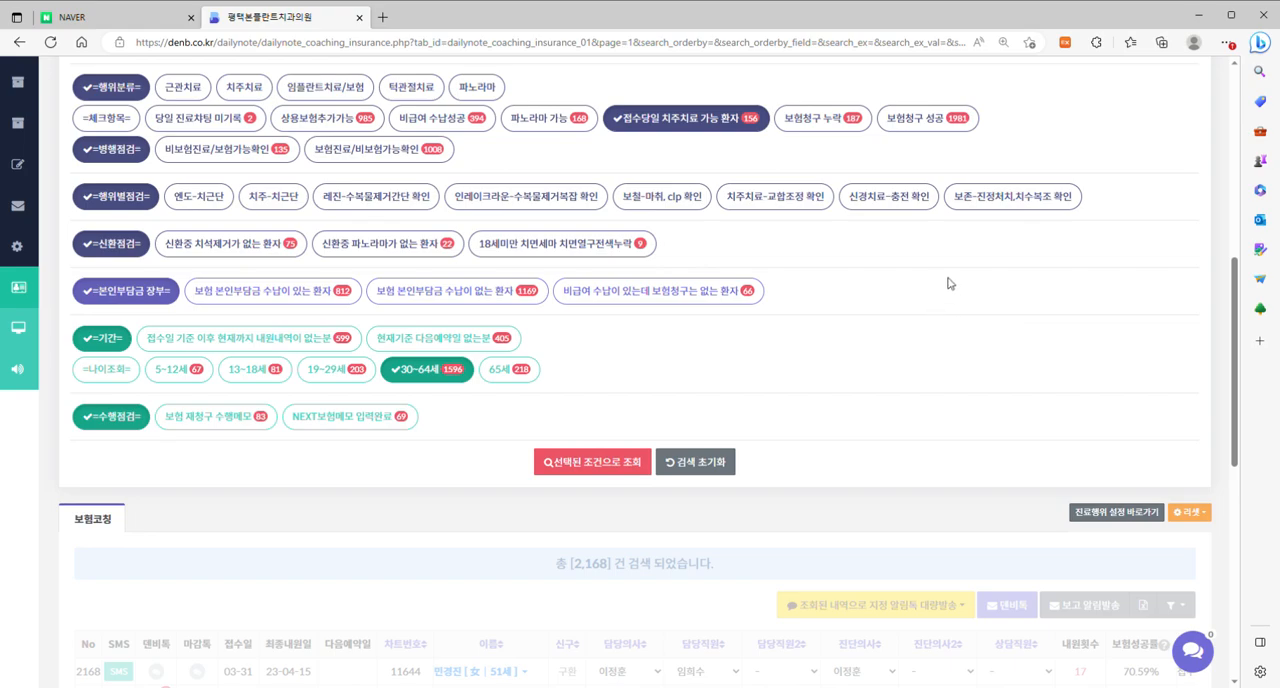
Examine the filtered patient list, including the 당일매칭진료항목 and 당일진료행위 columns.
scroll(949, 283, "down", 5)
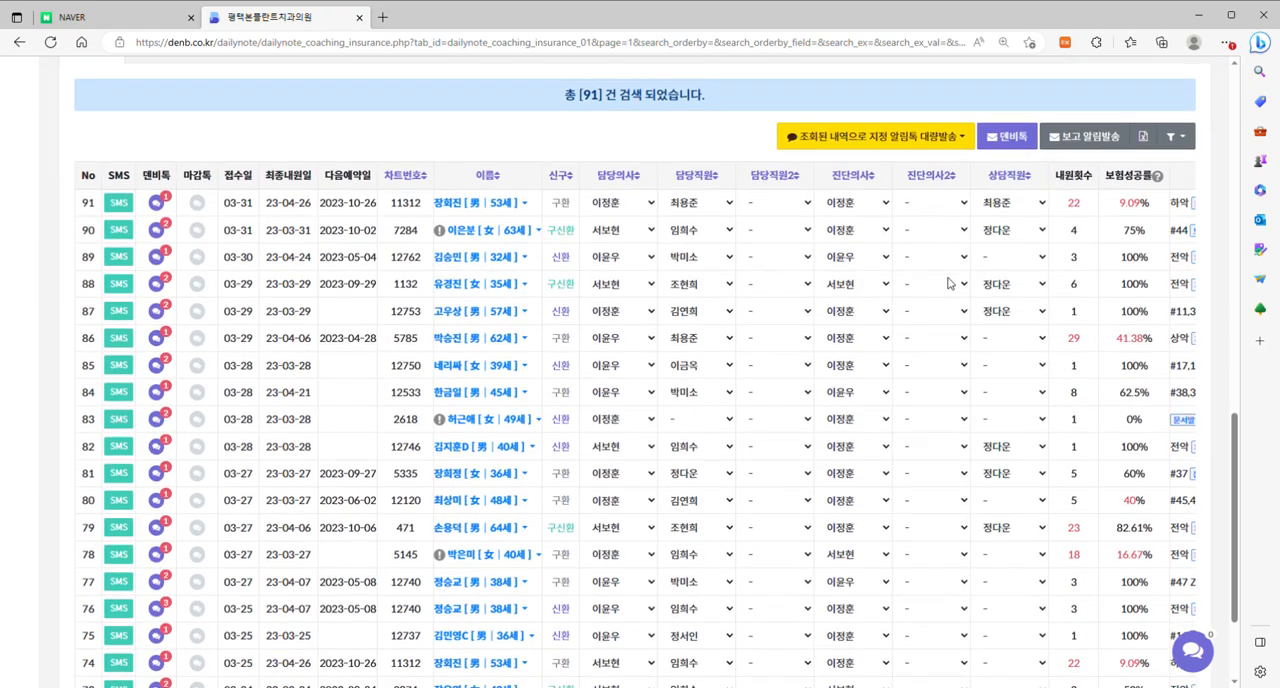
scroll(812, 380, "down", 2)
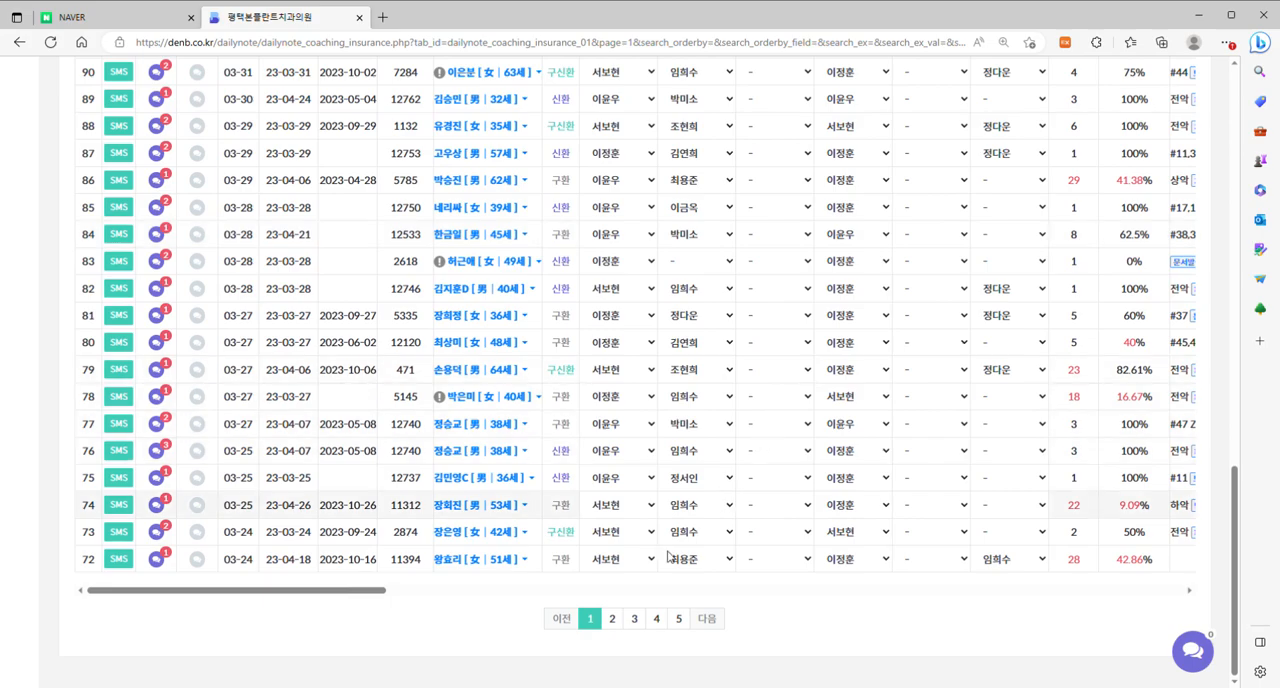
left_click_drag(380, 591, 591, 592)
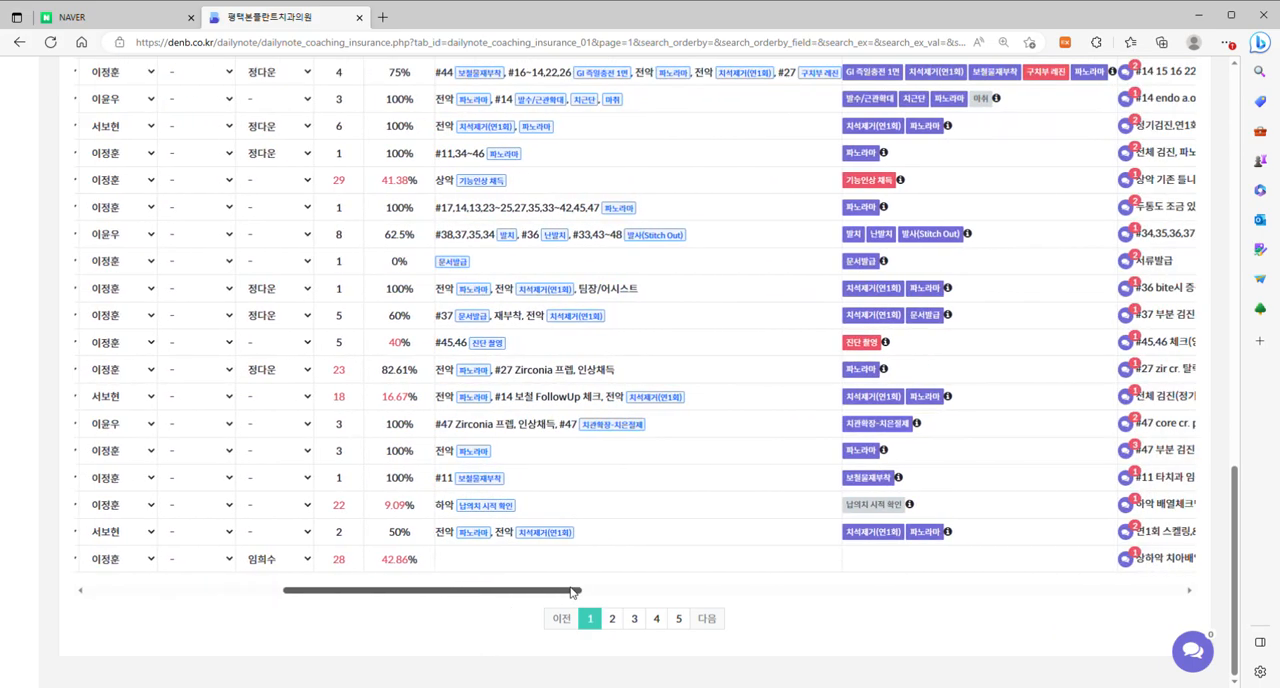
scroll(617, 351, "up", 1)
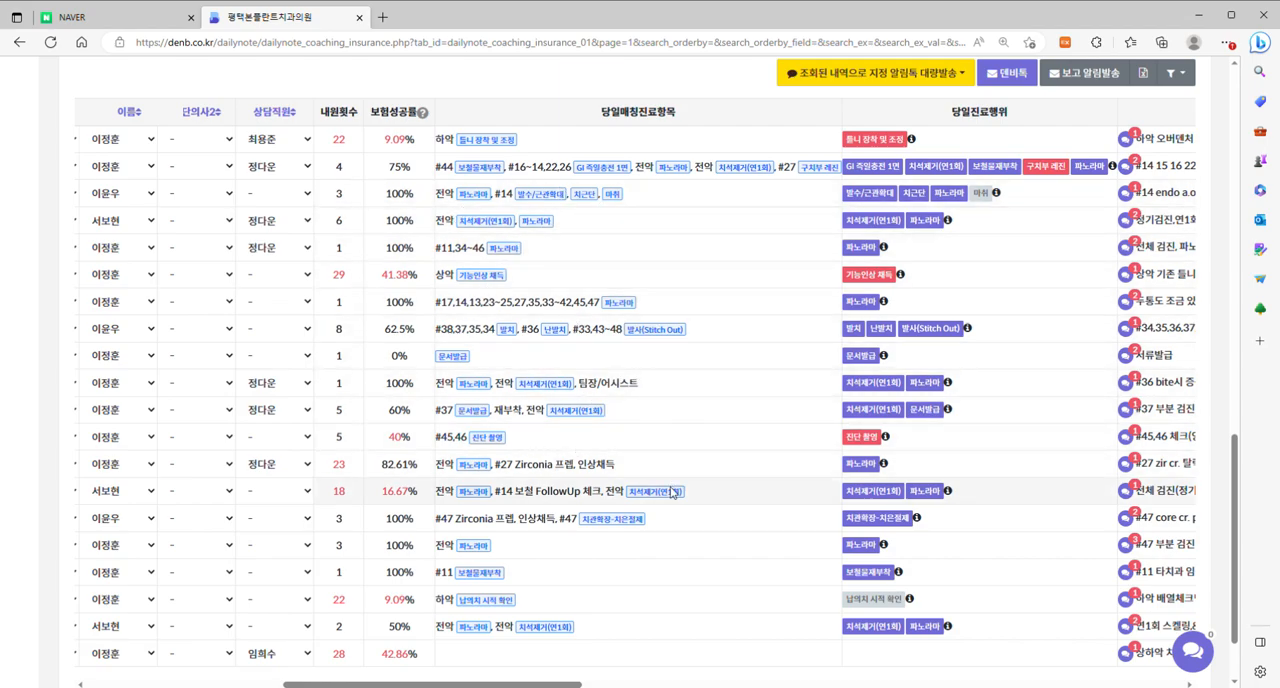
scroll(545, 500, "up", 7)
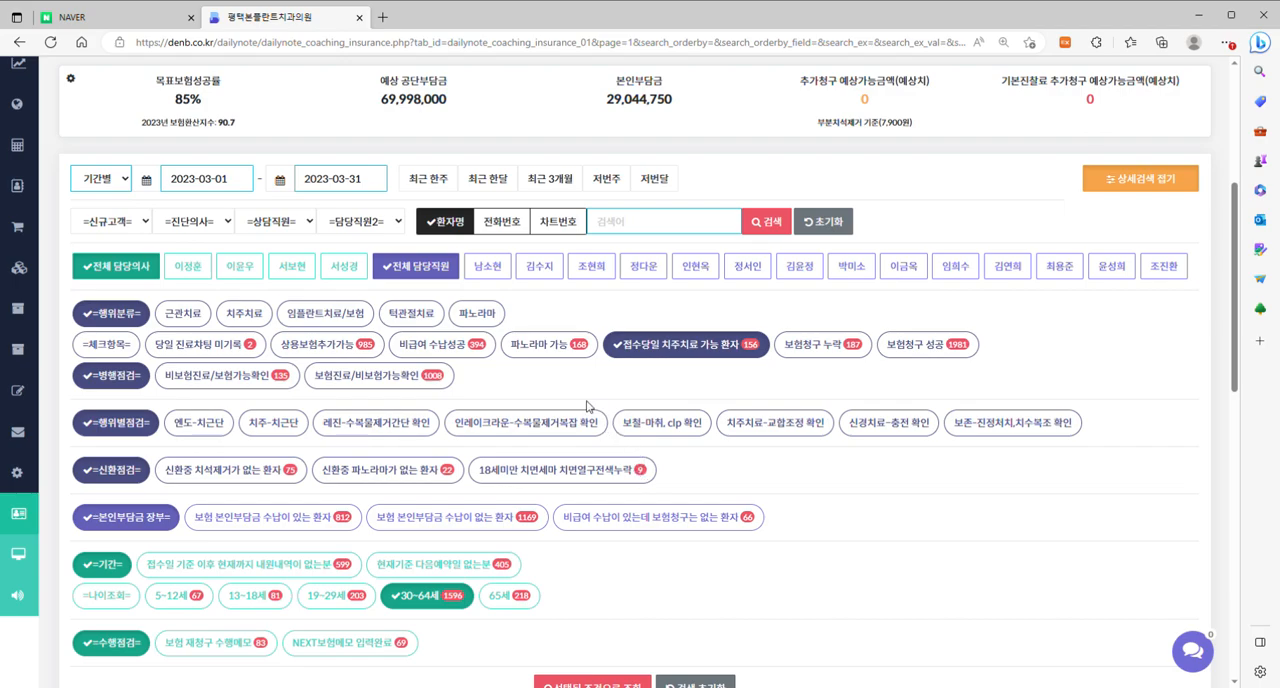
scroll(545, 414, "up", 3)
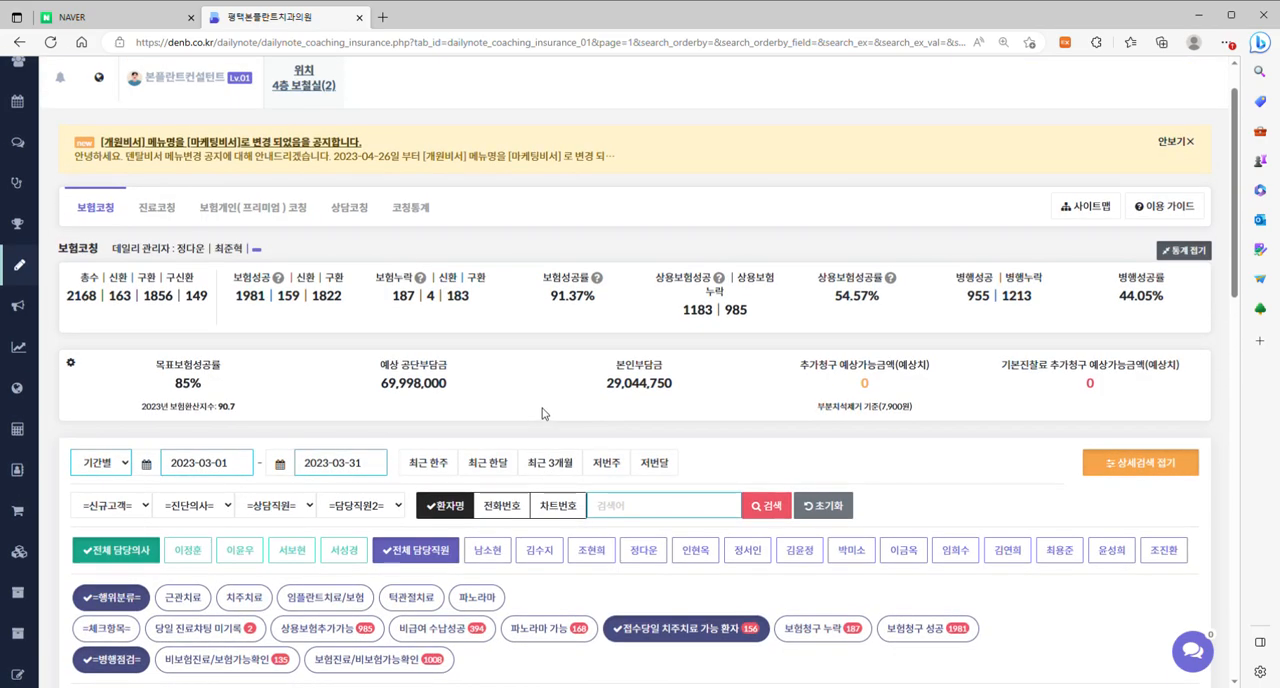
Open the 보험개인(프리미엄) 코칭 page and expand its detailed search conditions.
left_click(251, 211)
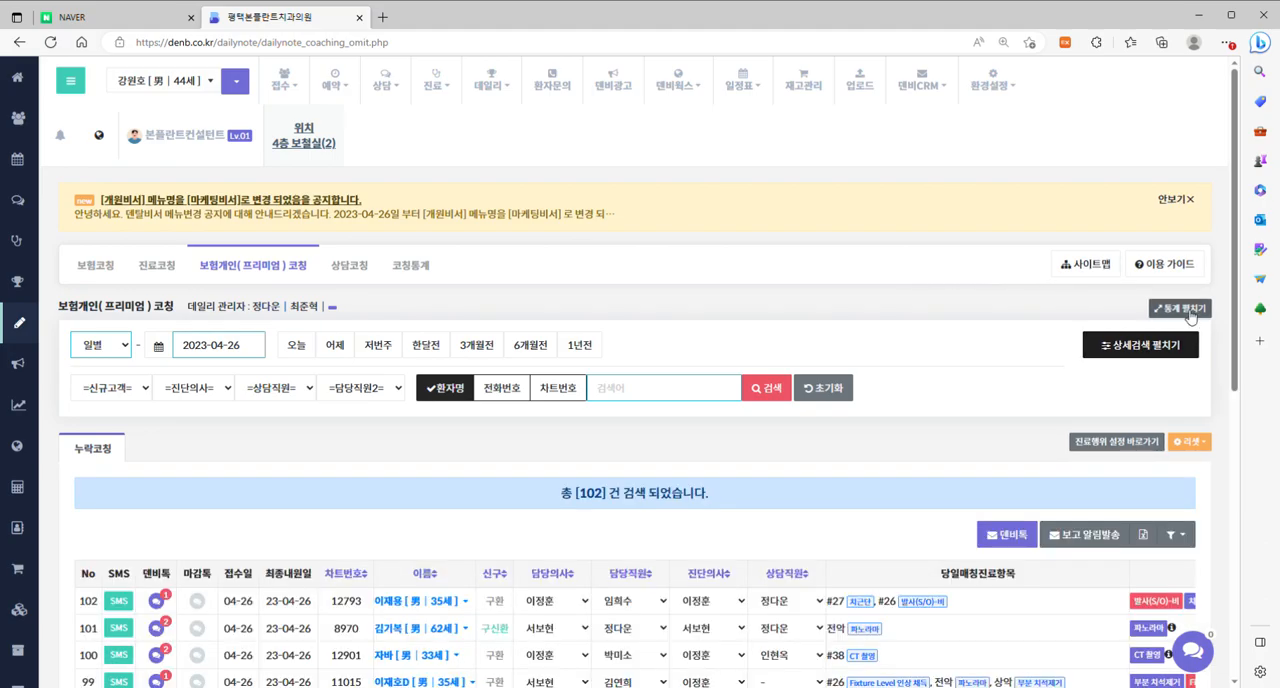
left_click(1140, 344)
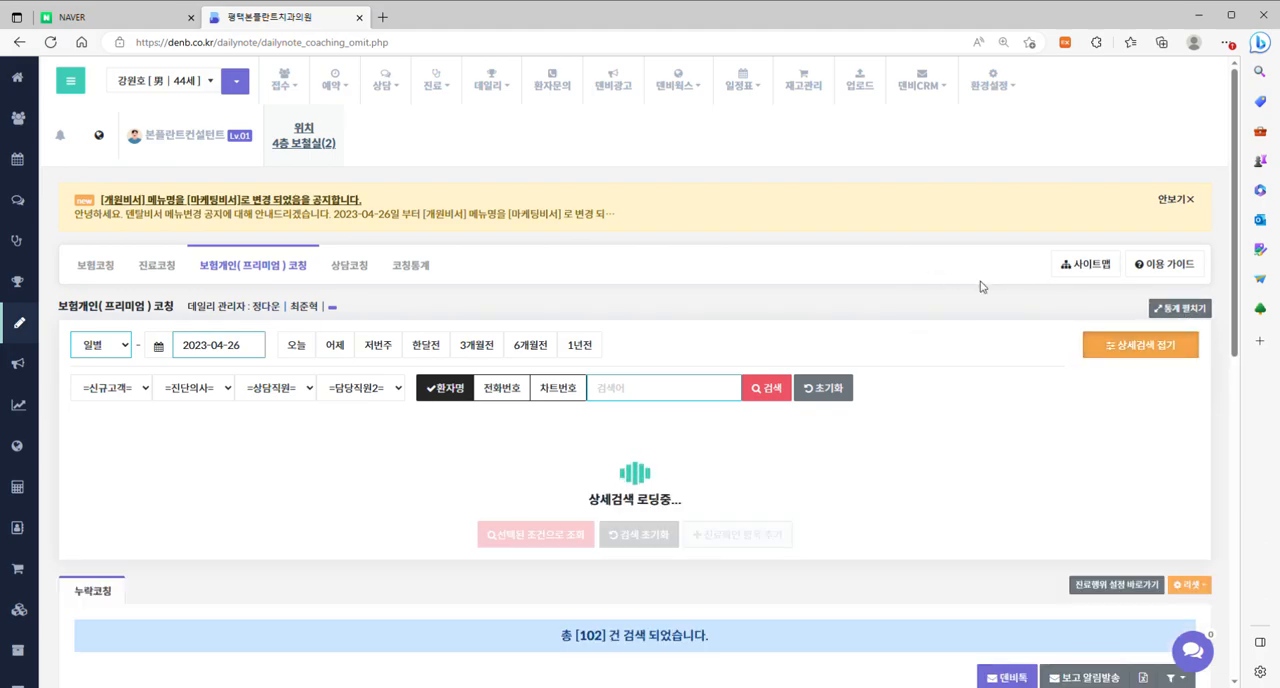
scroll(887, 250, "down", 3)
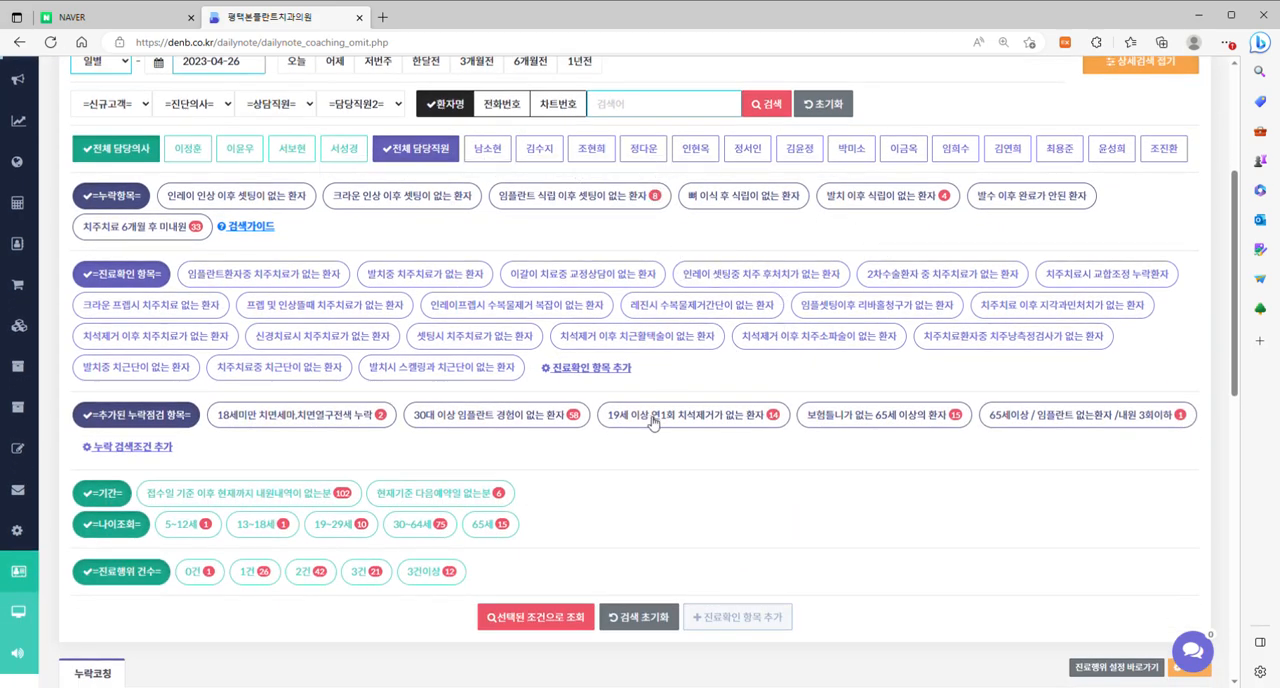
Start adding a 진료확인 항목 and name its search button 임플란트를 식립할때 치주치료가 없는 환자.
scroll(650, 420, "up", 1)
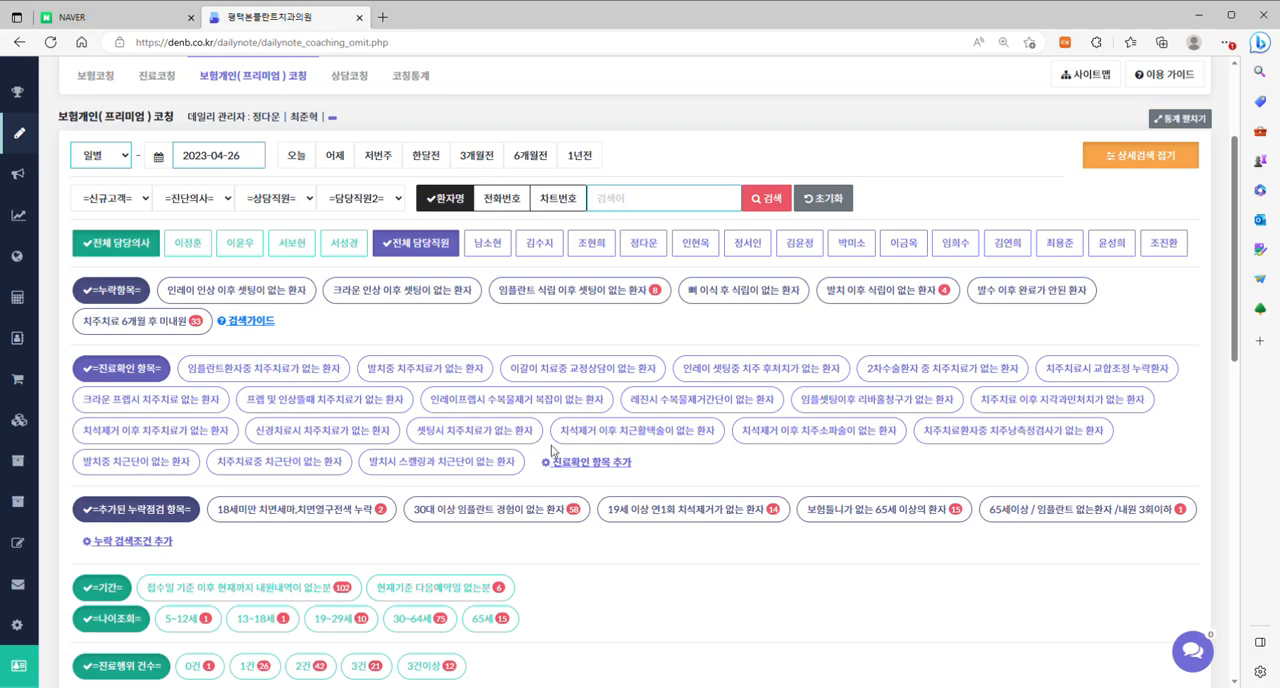
left_click(612, 466)
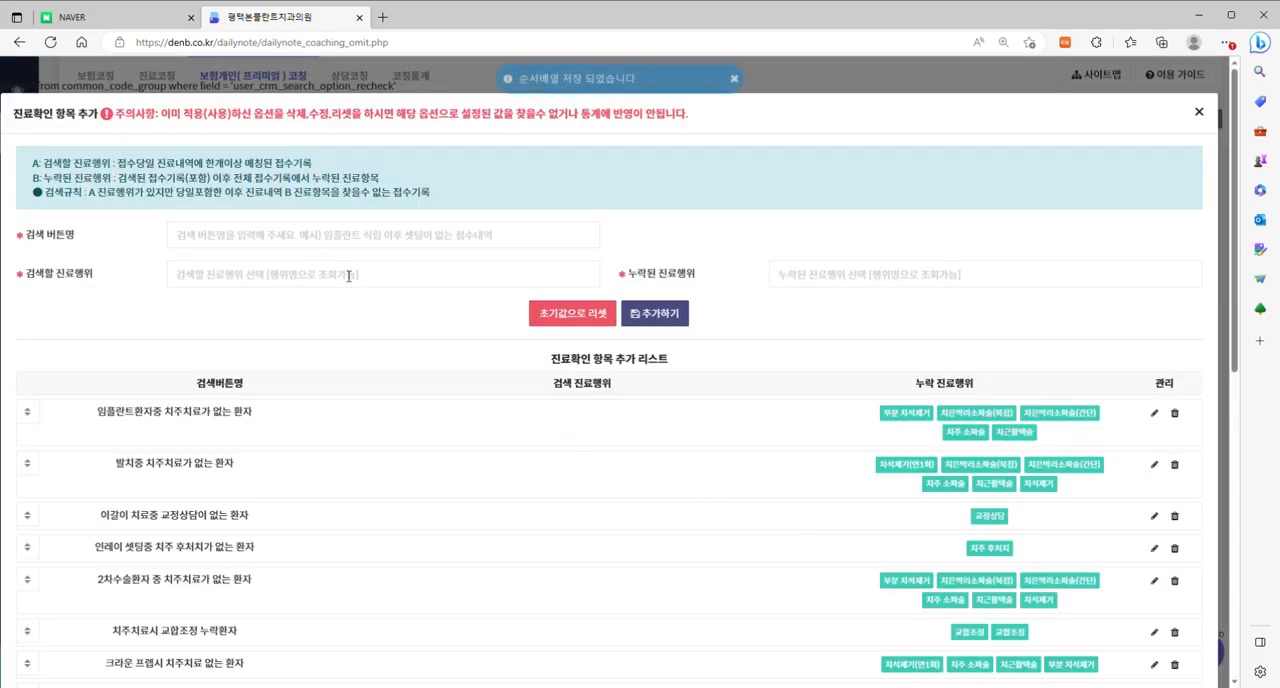
left_click(317, 240)
type("dla")
key("BackSpace")
key("BackSpace")
key("BackSpace")
type("d")
key("BackSpace")
type("임플란트를 쉬식립할때")
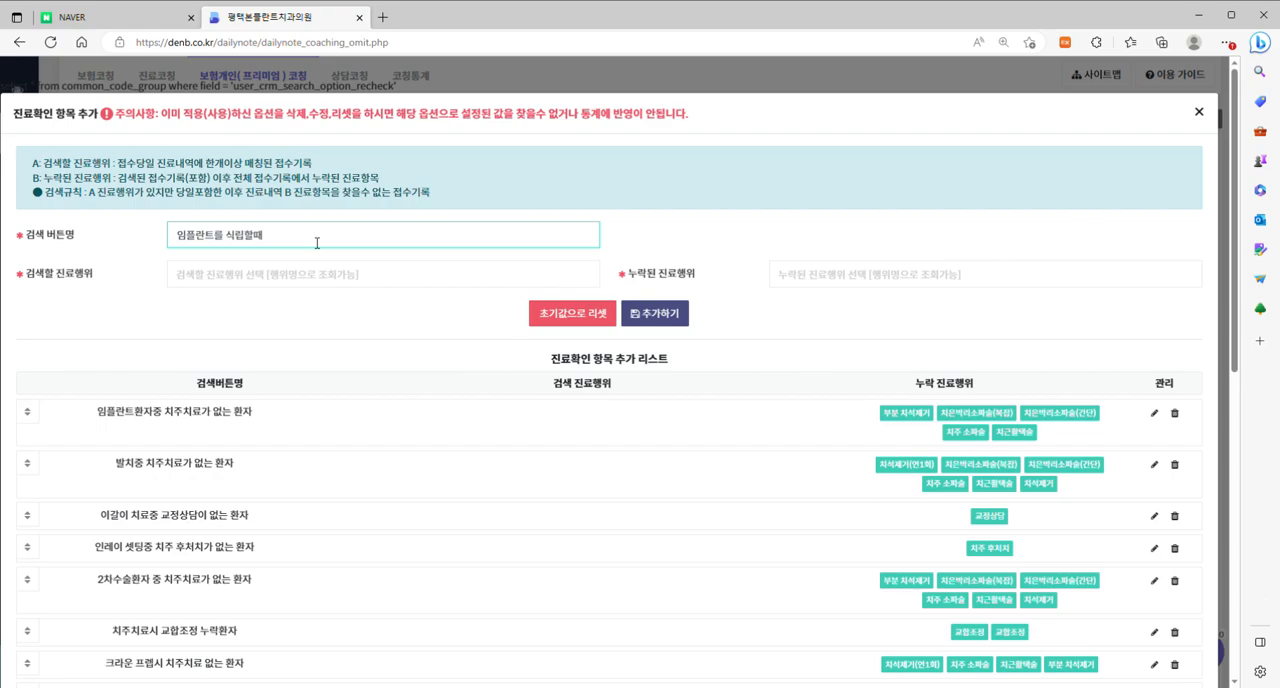
type(" 치주철")
type("료가 없는 환")
type("자")
Try to find 임플란트 1차 수술 for the 검색할 진료행위 field using the search text 1차.
left_click(331, 285)
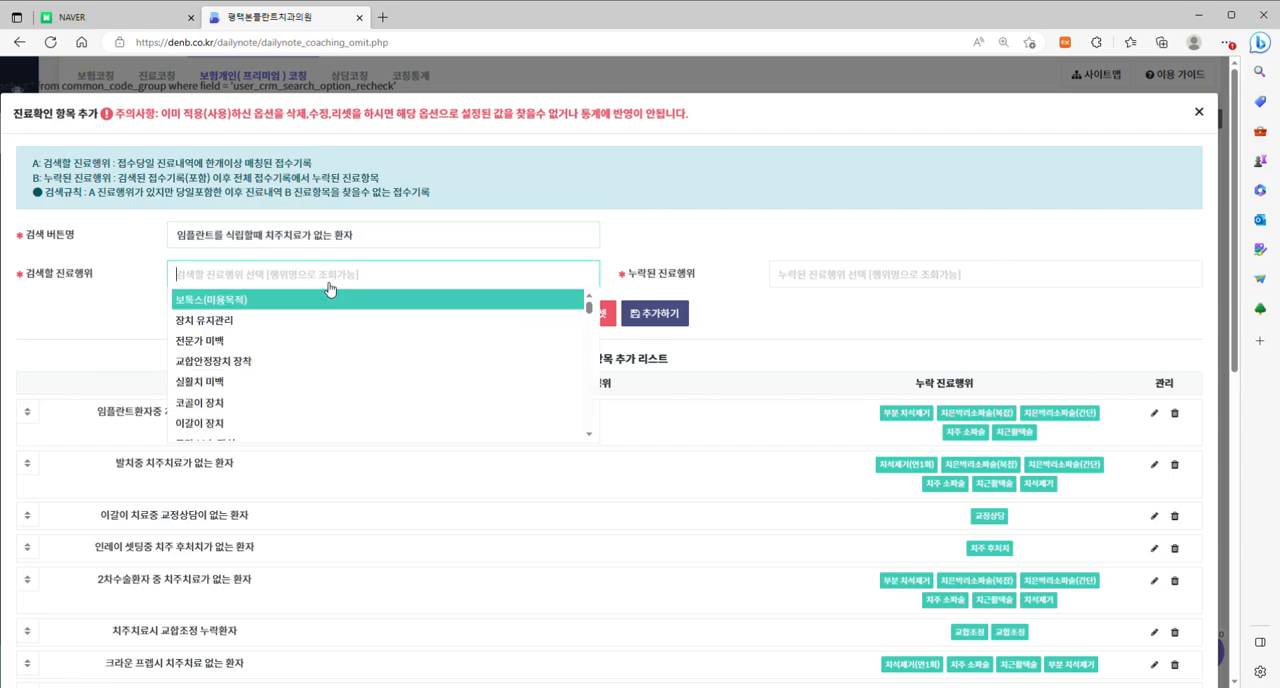
type("1")
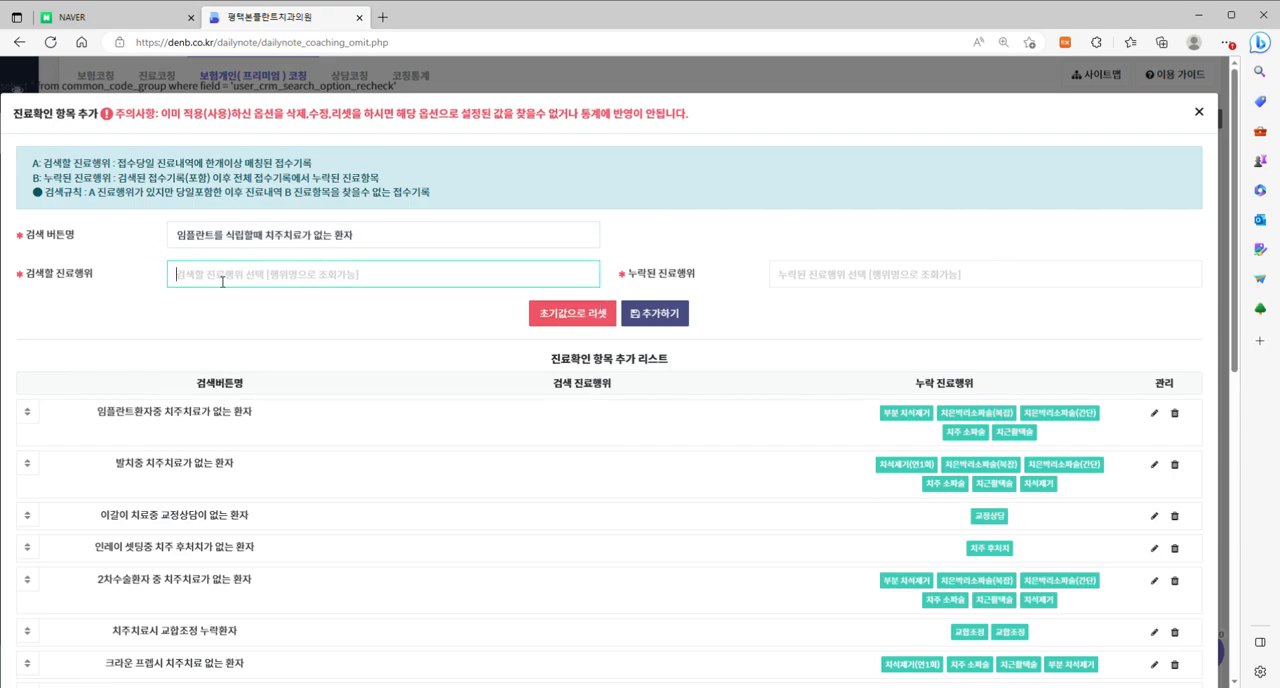
type("차")
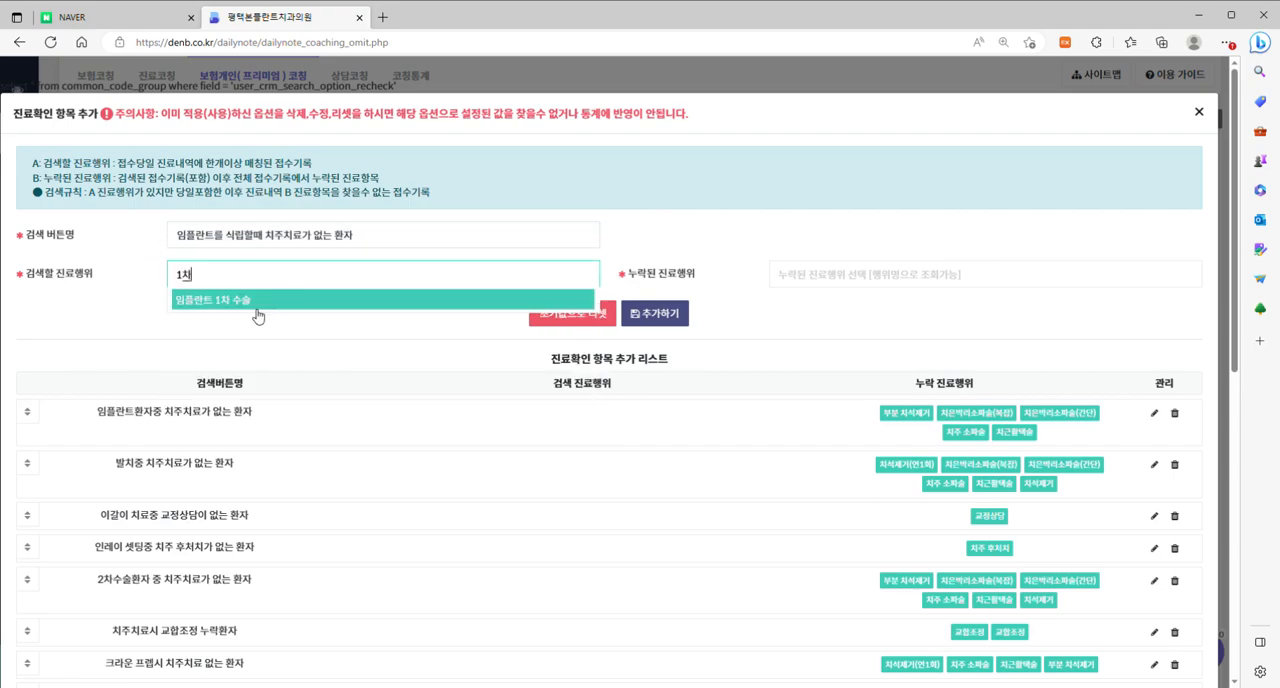
Add 치근활택술 and 치주 소파술 as the omitted treatments (누락된 진료행위).
left_click(843, 275)
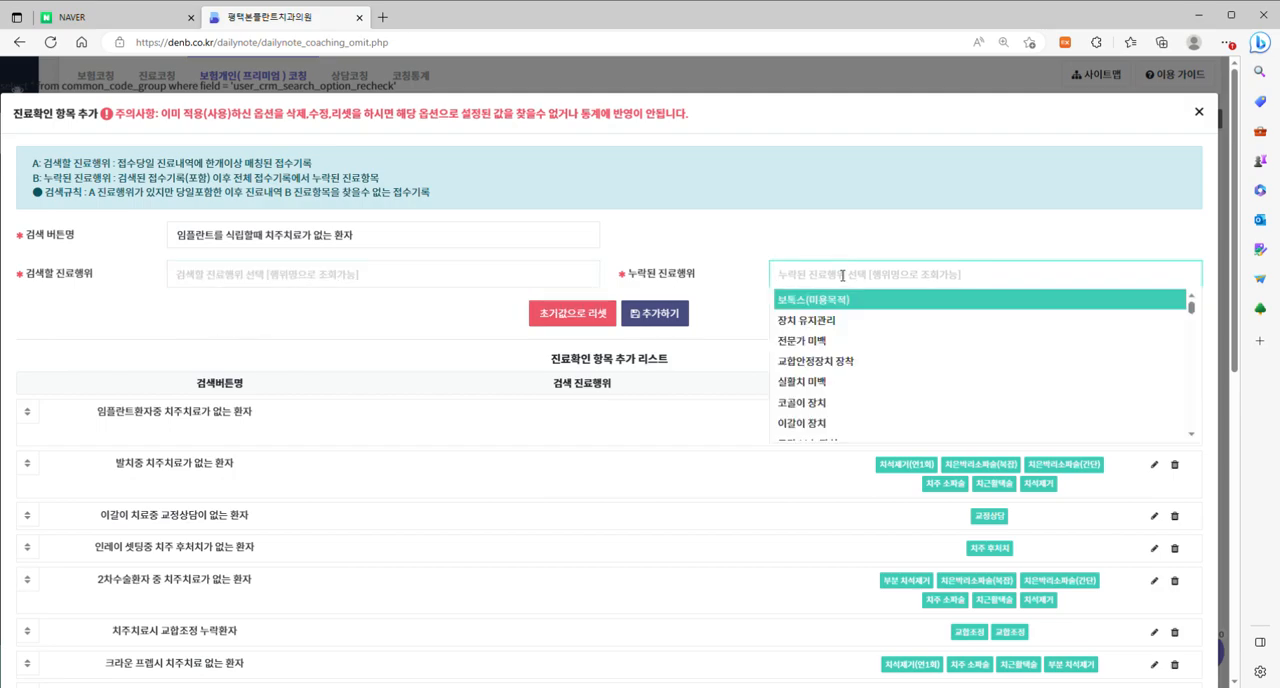
type("치근활")
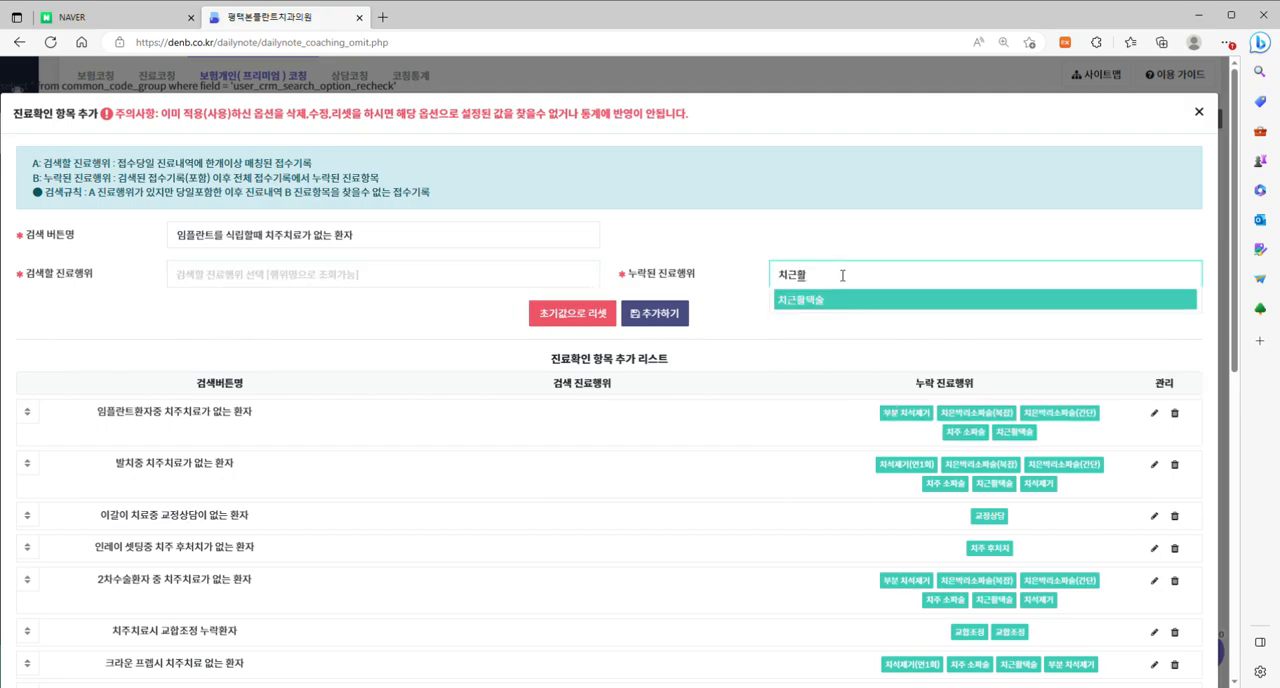
left_click(829, 302)
left_click(879, 281)
type("치주소파술")
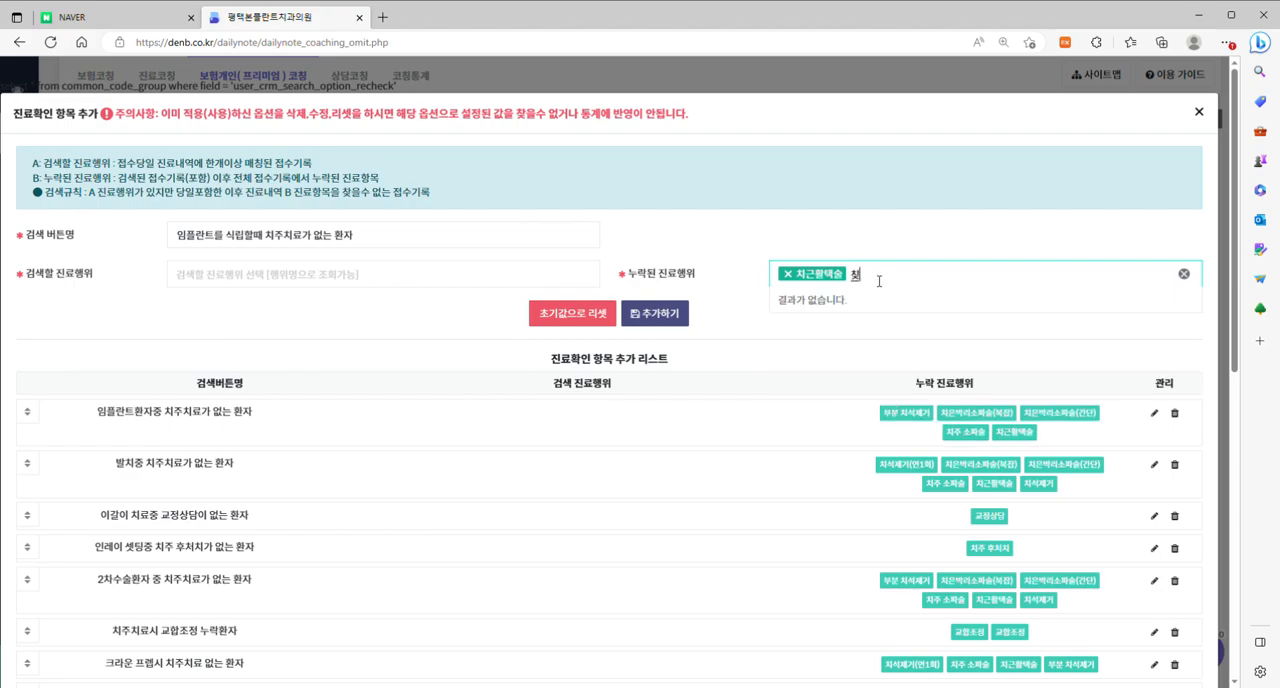
key("BackSpace")
key("BackSpace")
key("BackSpace")
left_click(805, 340)
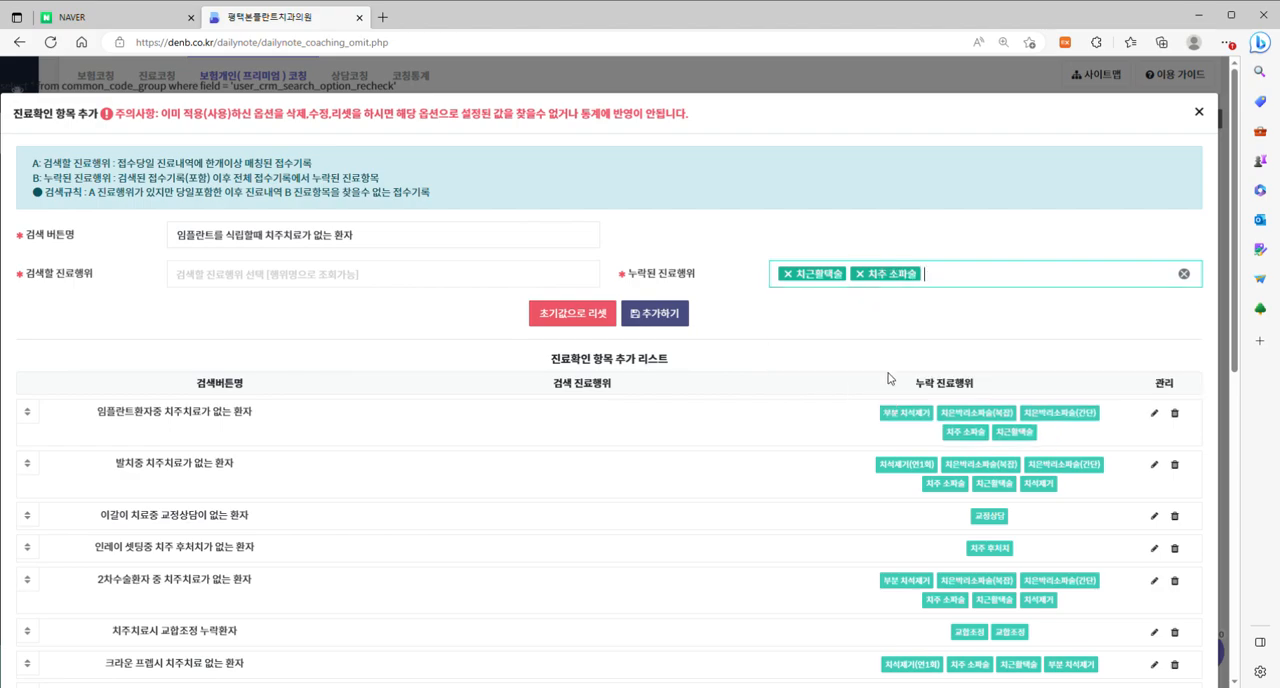
Choose 임플란트 1차 수술 as the 검색할 진료행위 of the new 진료확인 항목, using the search text 1차.
left_click(376, 280)
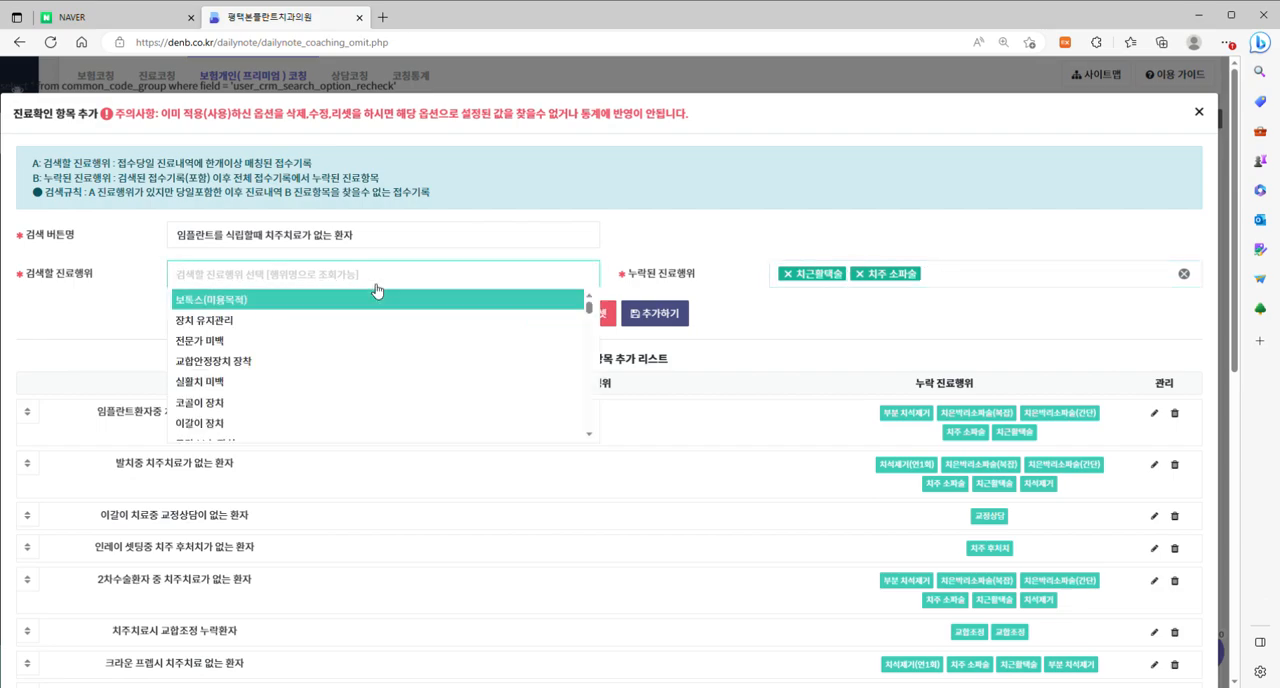
type("1ㅊㅏ")
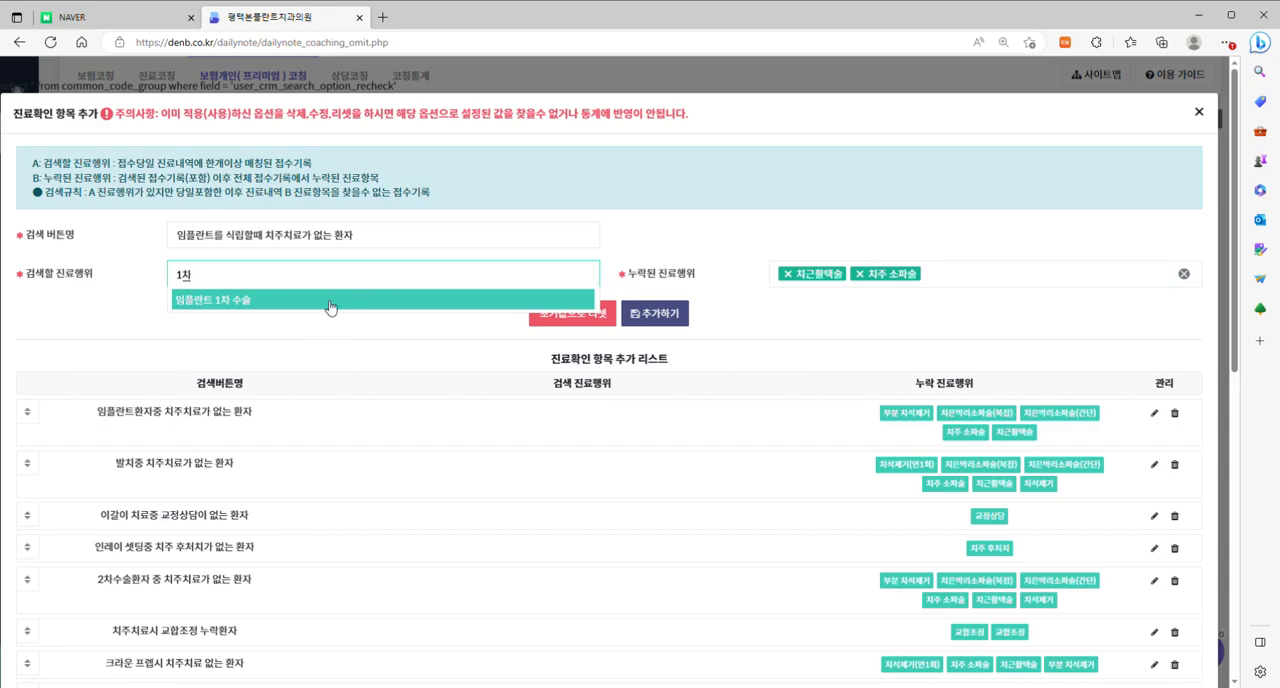
left_click(330, 302)
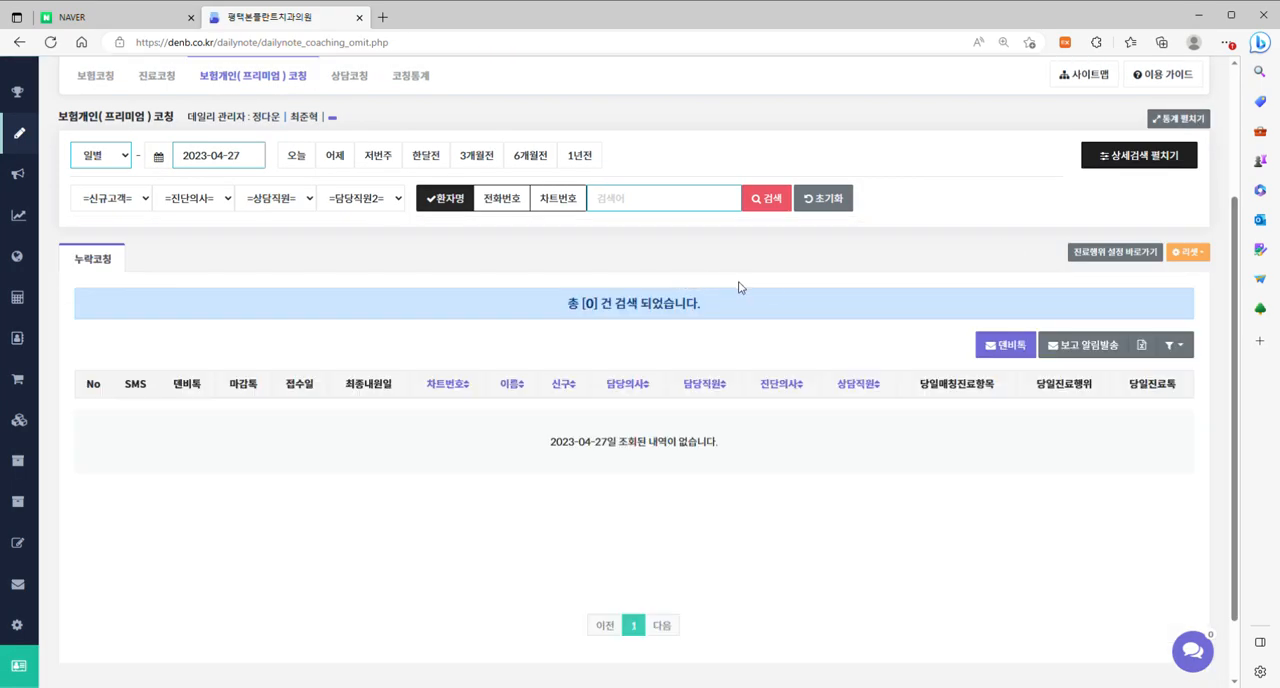
Query the 보험개인(프리미엄) 코칭 records for 2023-04-28 and review the page's expanded detailed search conditions.
left_click(250, 161)
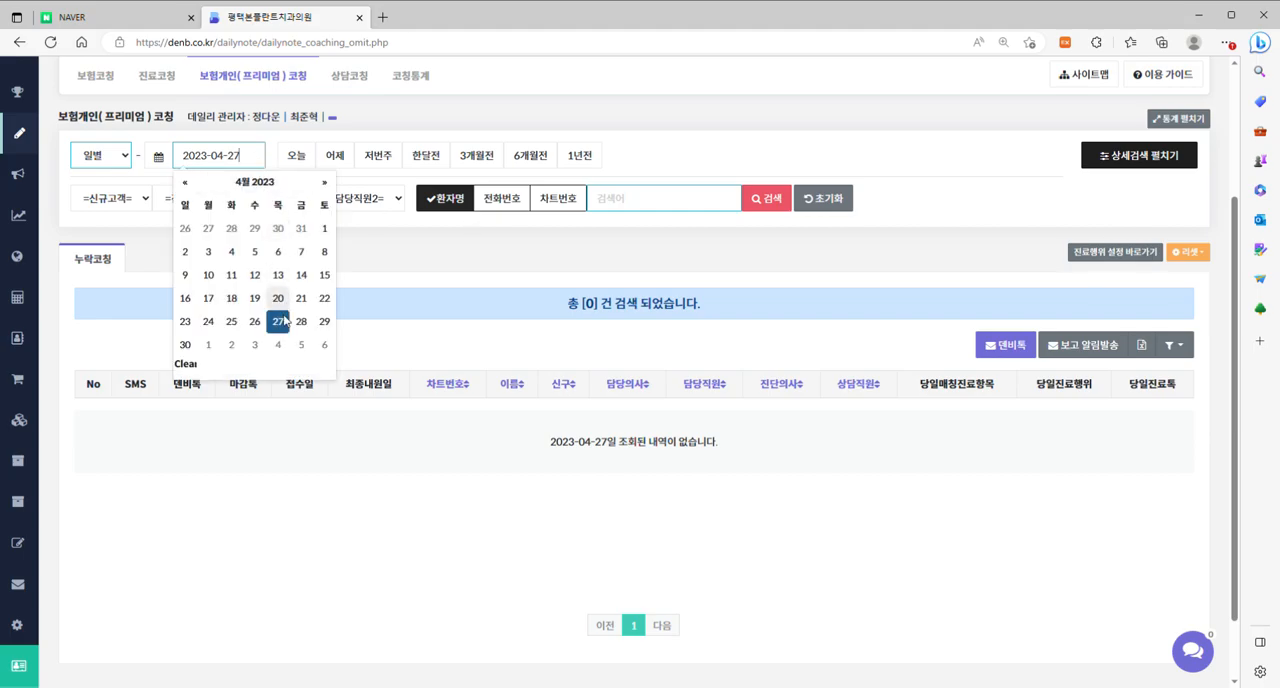
left_click(303, 320)
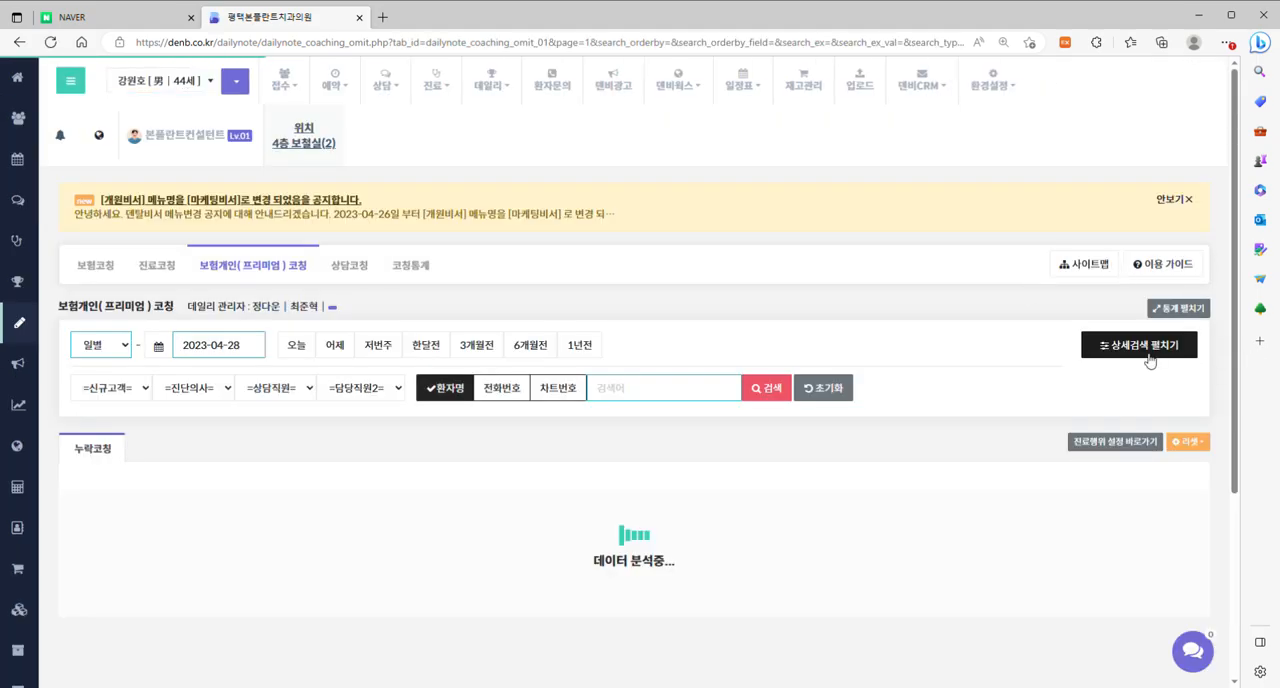
scroll(1130, 393, "down", 1)
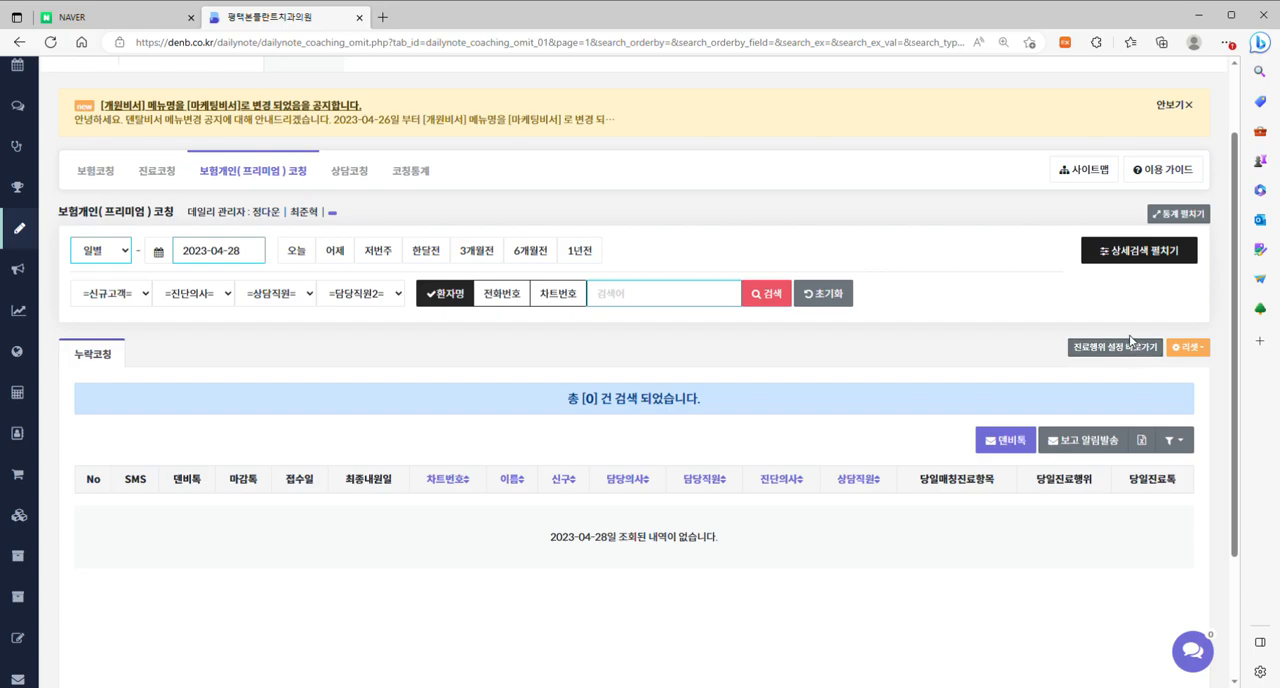
left_click(1162, 257)
scroll(897, 235, "down", 2)
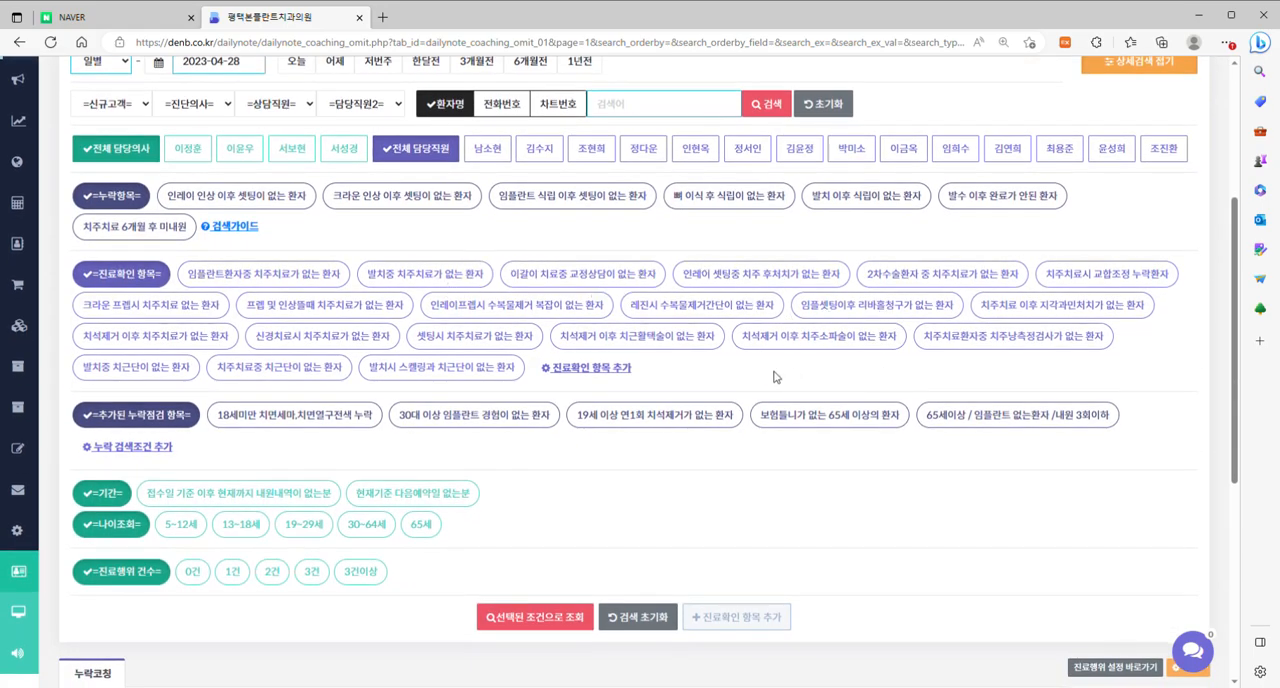
scroll(595, 315, "down", 2)
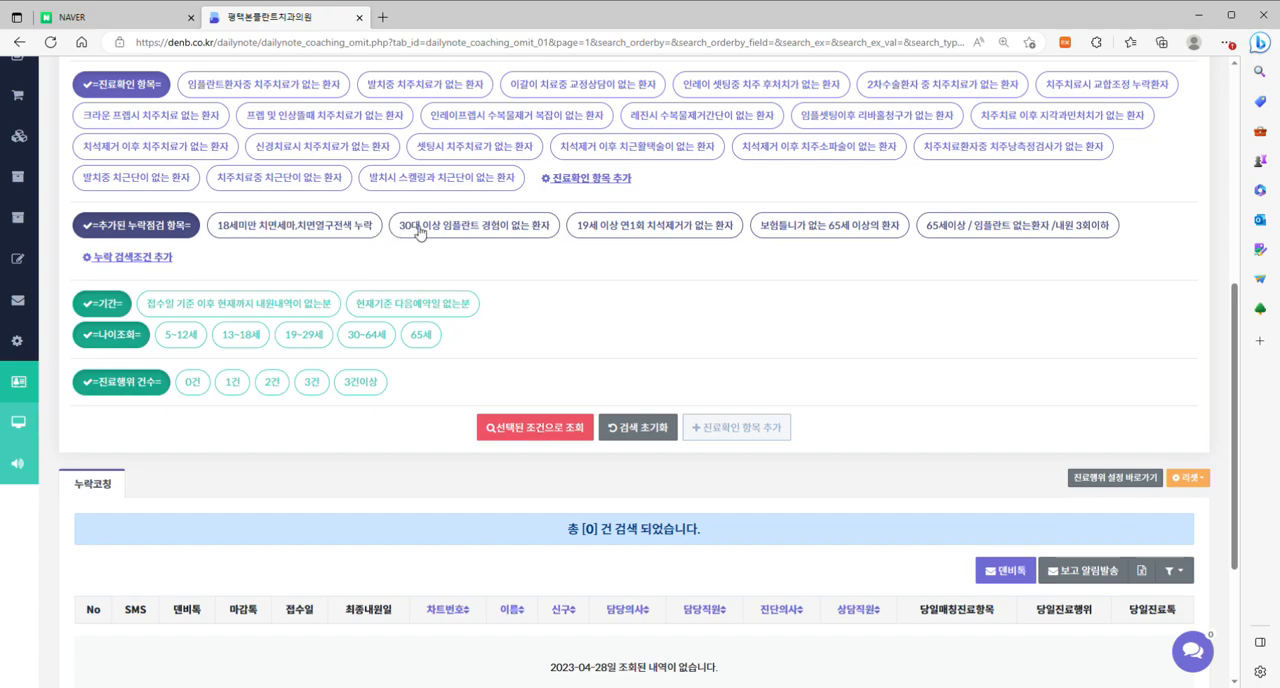
scroll(707, 314, "up", 4)
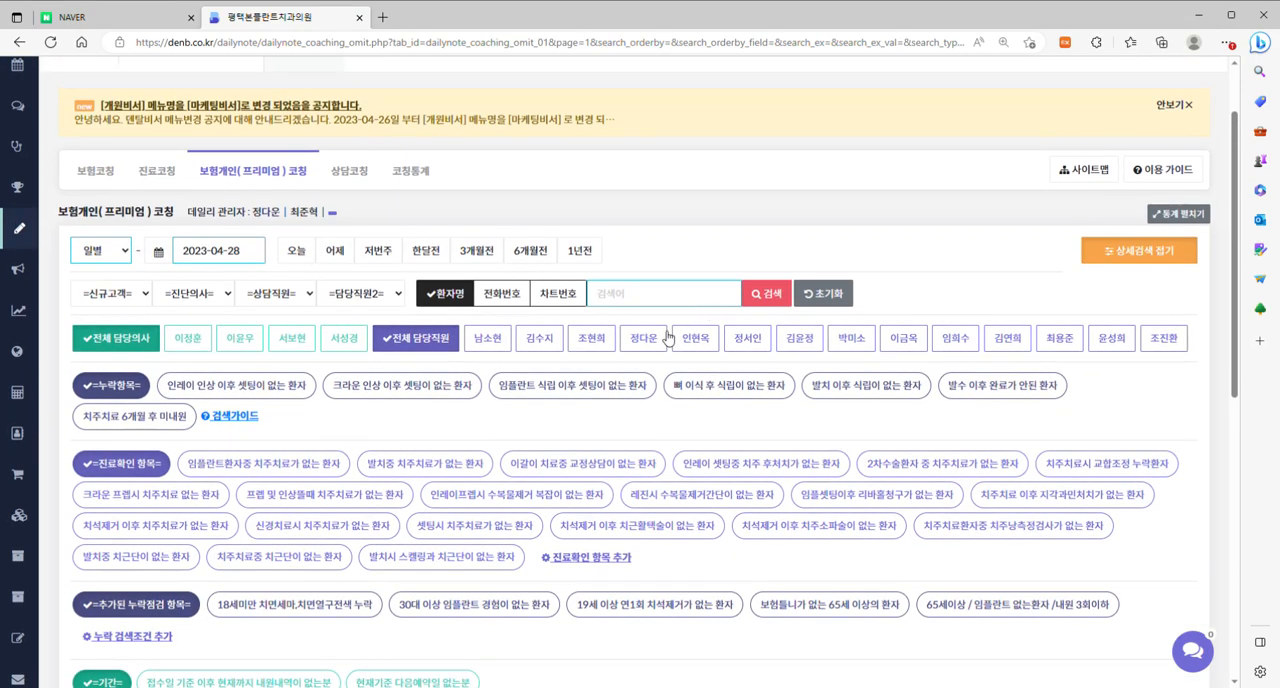
Open the 진료코칭 page and expand its statistics summary.
left_click(160, 174)
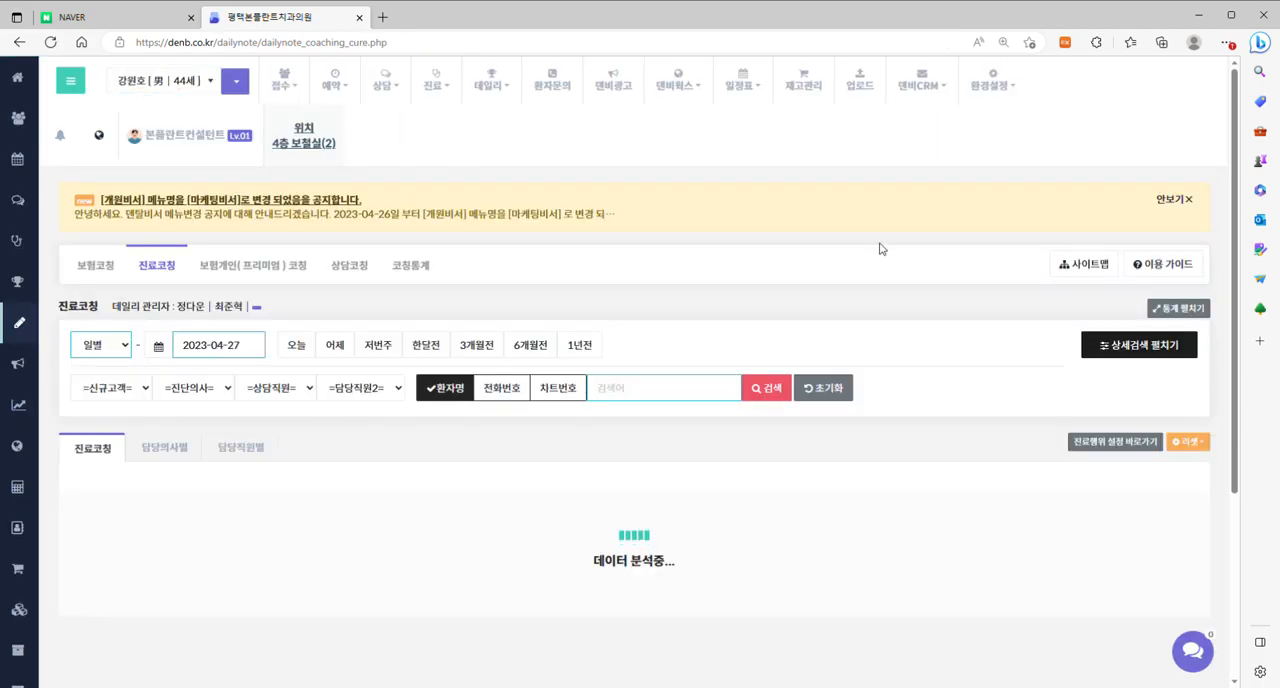
left_click(1190, 311)
scroll(845, 212, "down", 1)
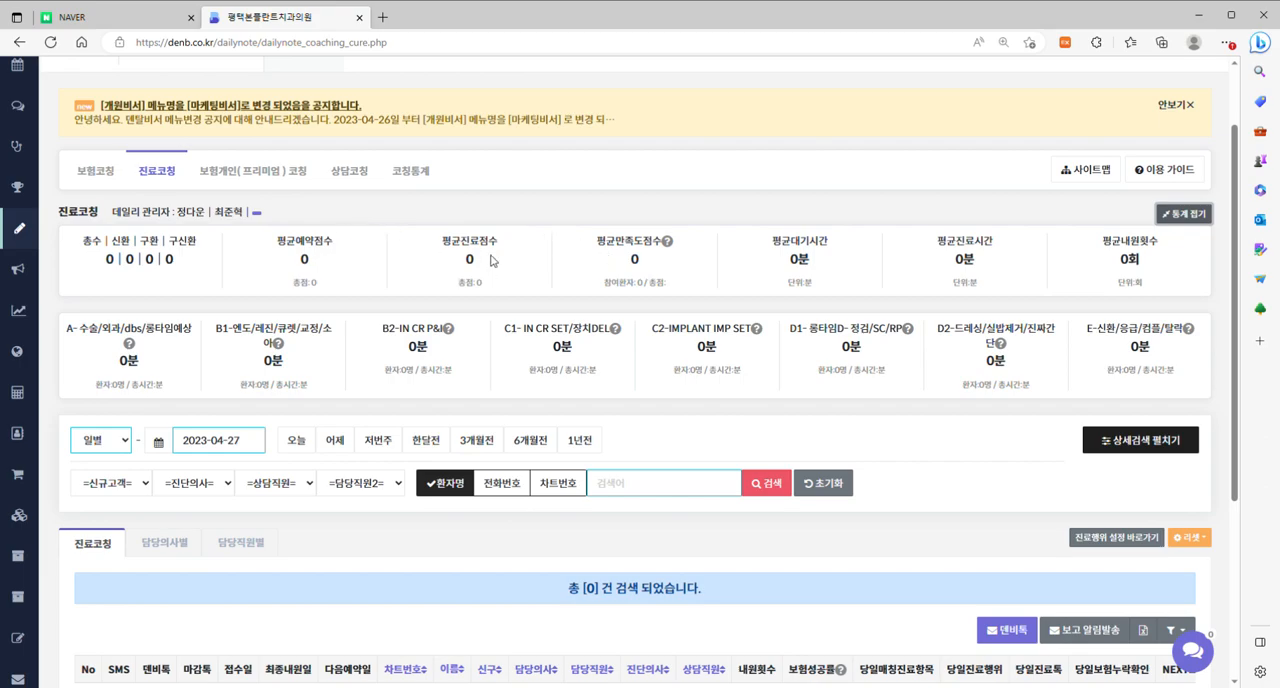
scroll(490, 259, "up", 2)
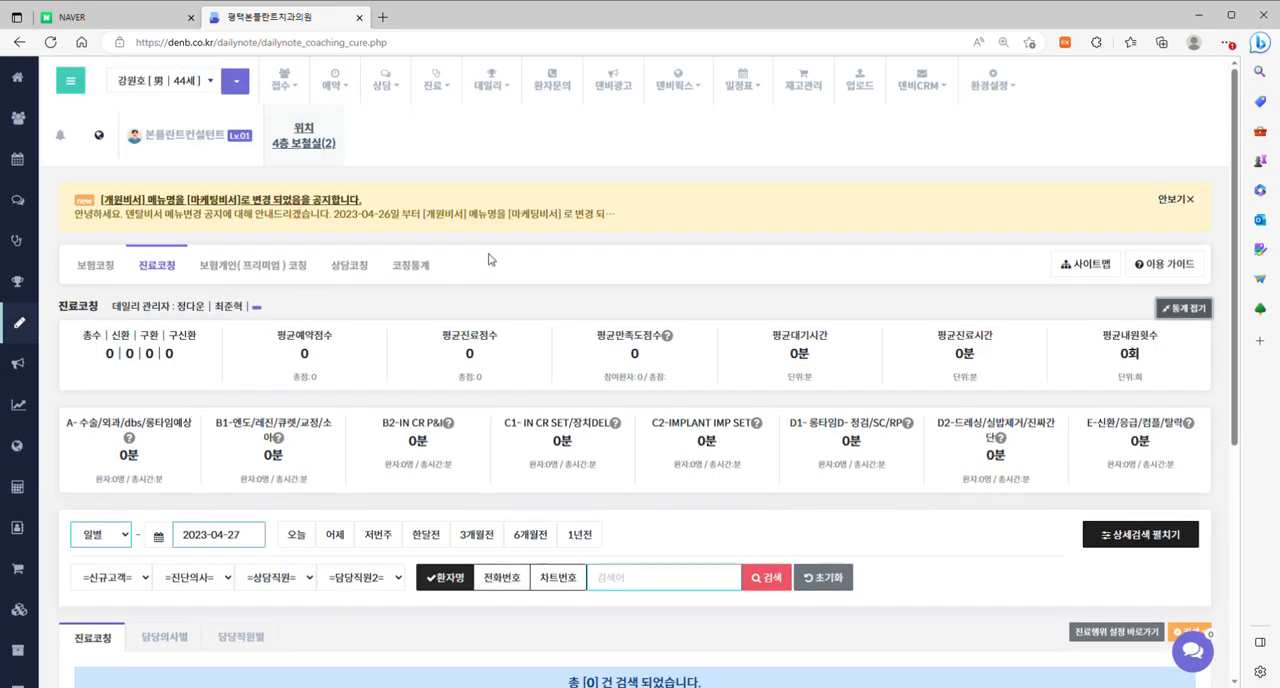
Search the 진료코칭 records for 2023-04-19 and display the statistics for that day.
left_click(250, 540)
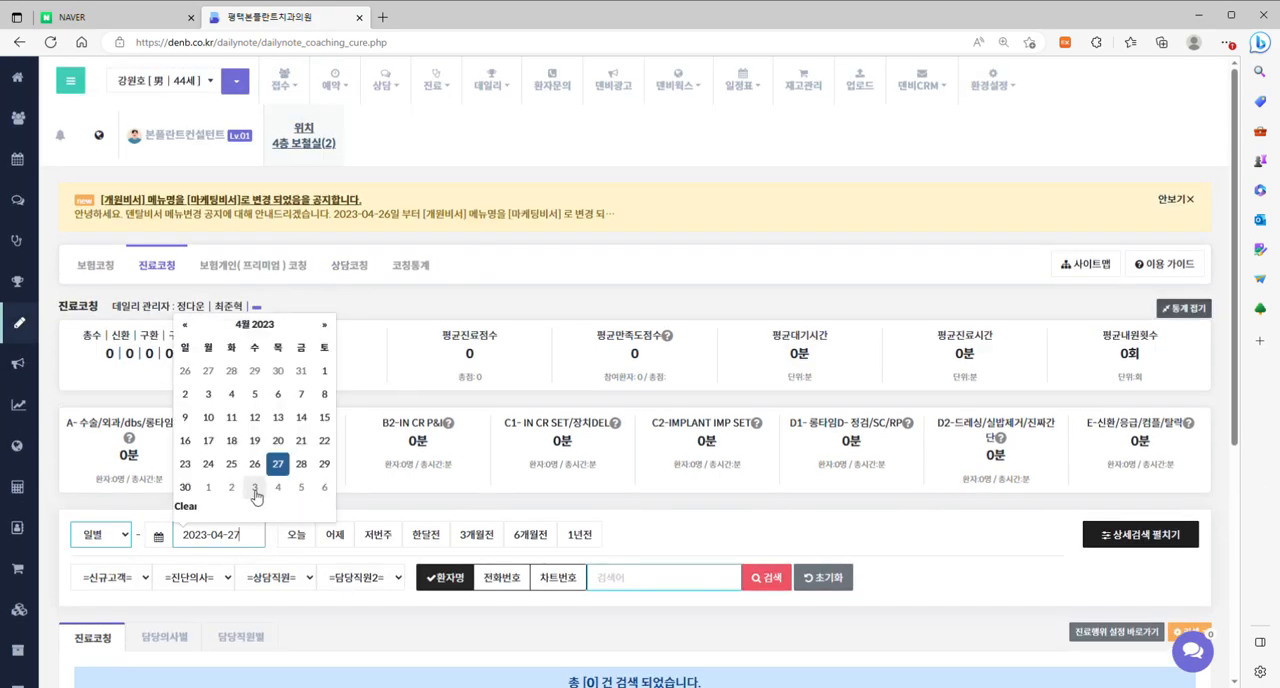
left_click(256, 441)
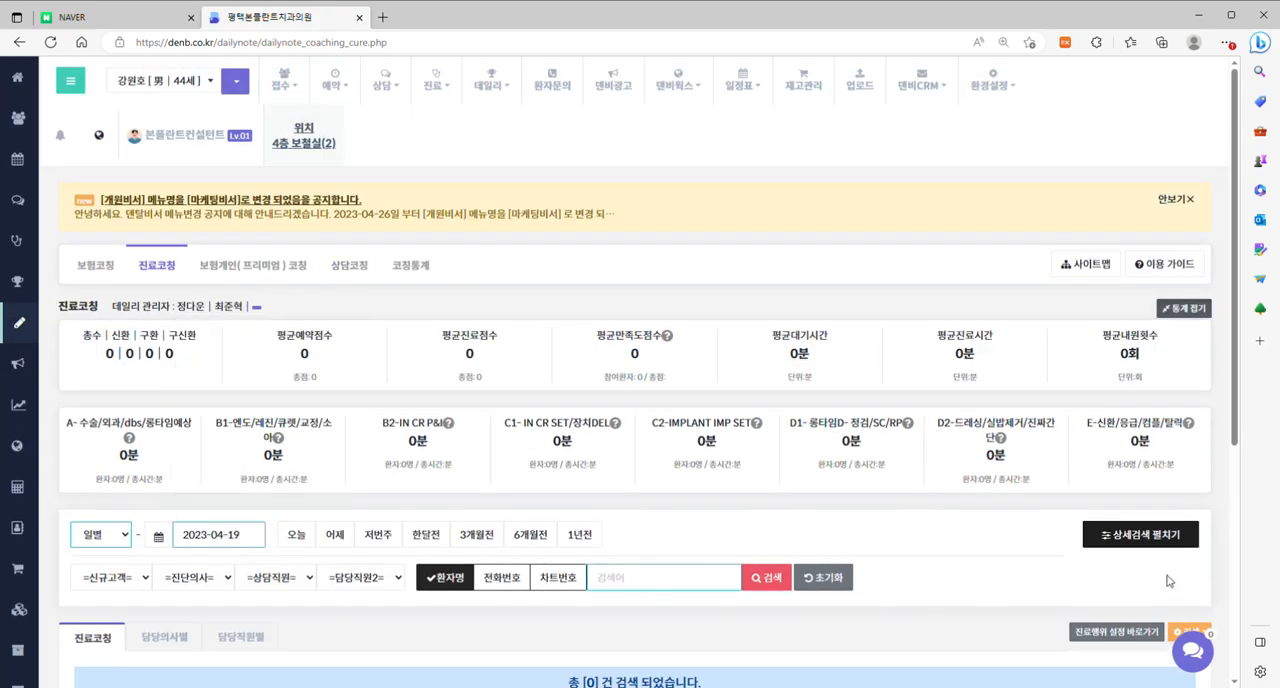
left_click(772, 578)
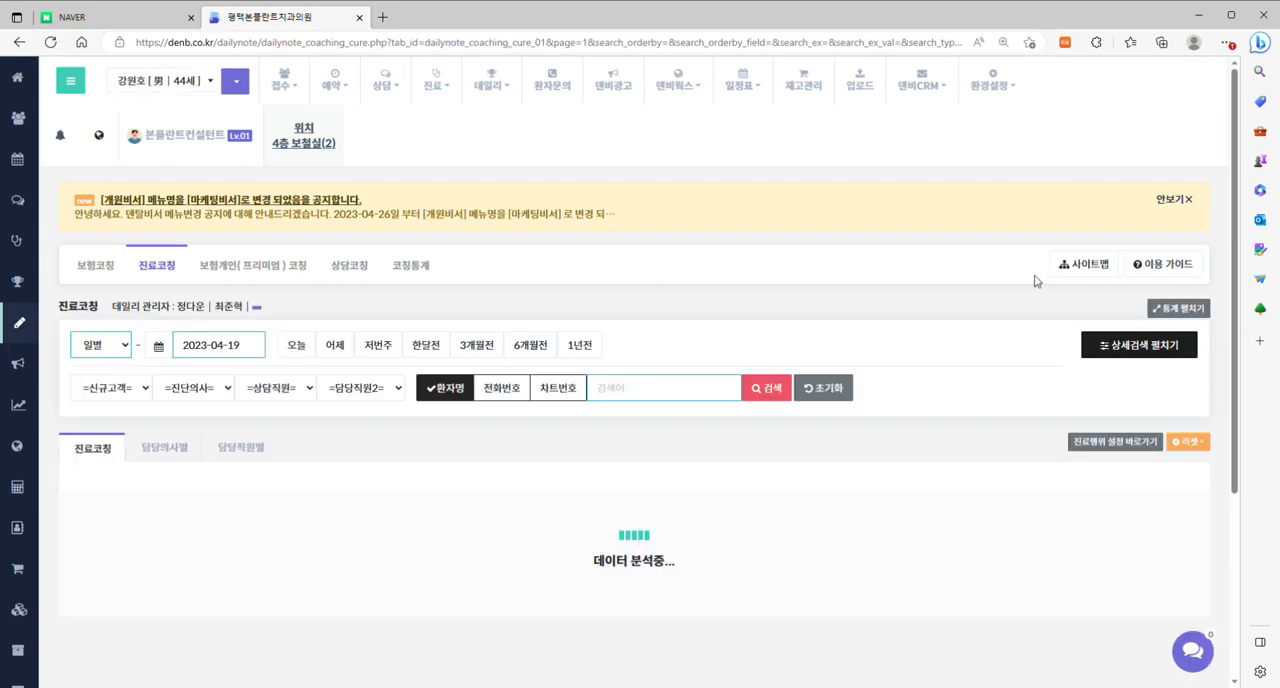
left_click(1189, 317)
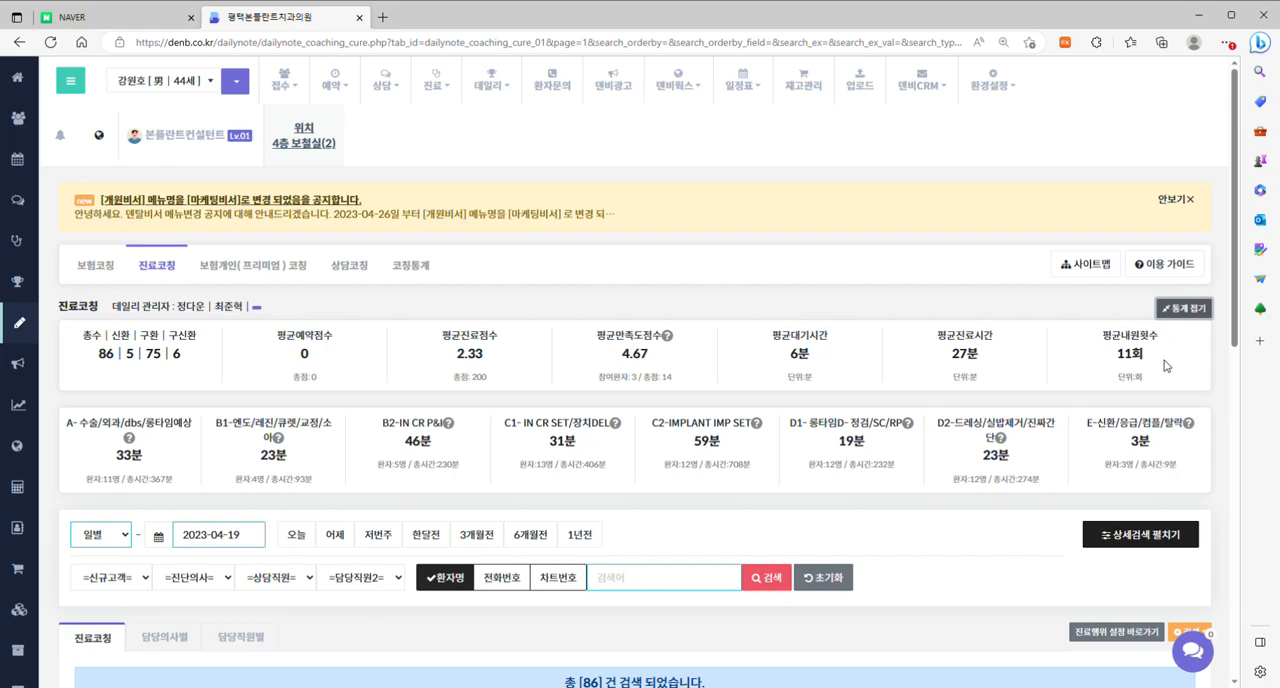
Collapse the 진료코칭 statistics and expand the detailed search conditions for the 2023-04-19 records.
left_click(1195, 309)
scroll(977, 163, "down", 2)
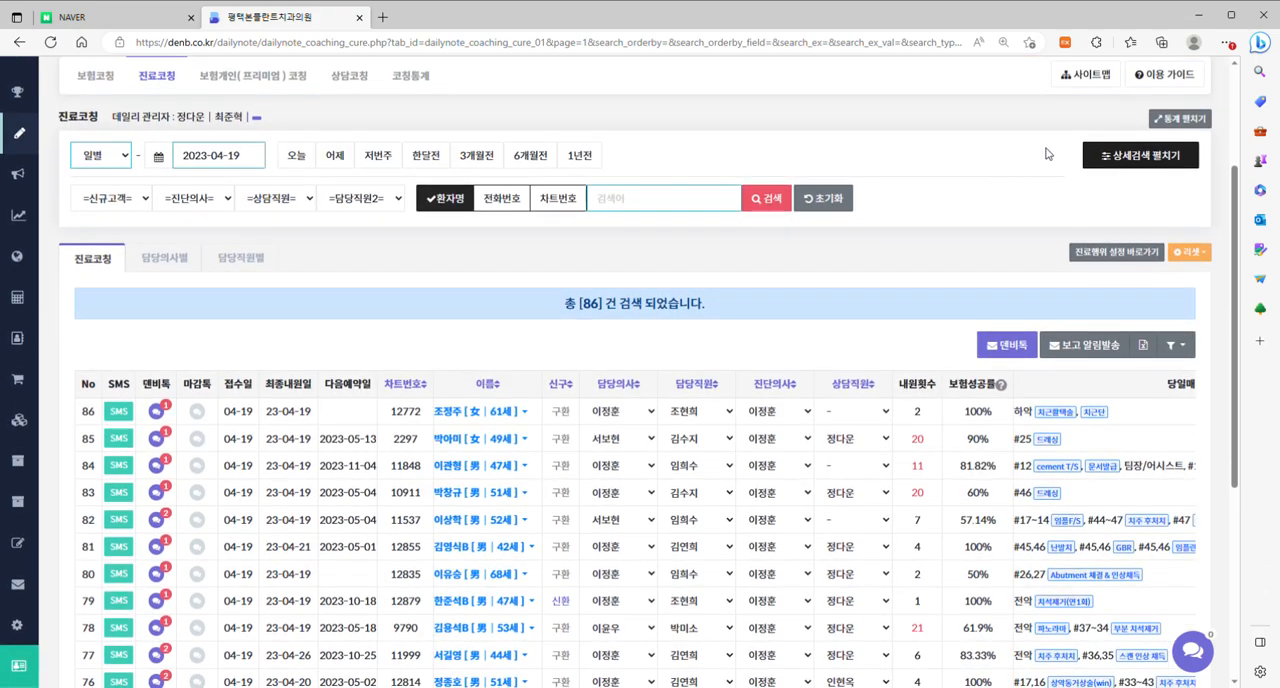
left_click(1137, 154)
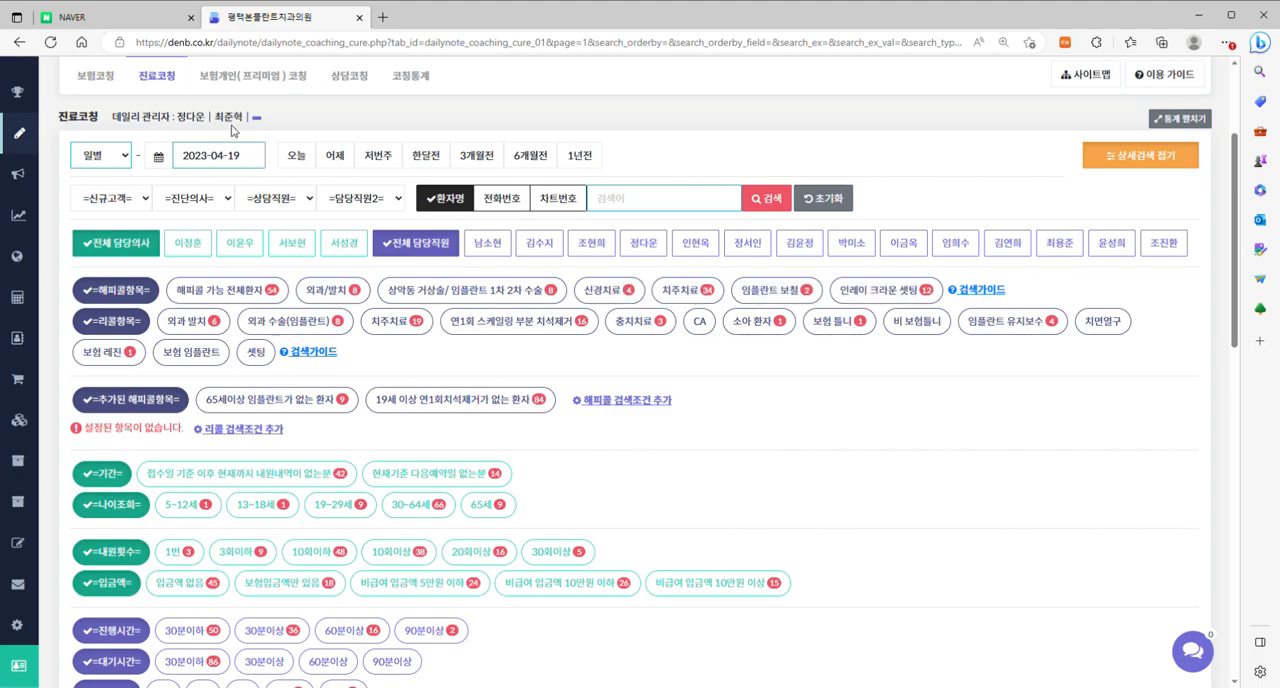
Switch the date search to 기간별, set it to 최근 3개월 (2023-01-27 to 2023-04-27) and run the search.
left_click(106, 158)
left_click(120, 196)
left_click(248, 167)
left_click(172, 183)
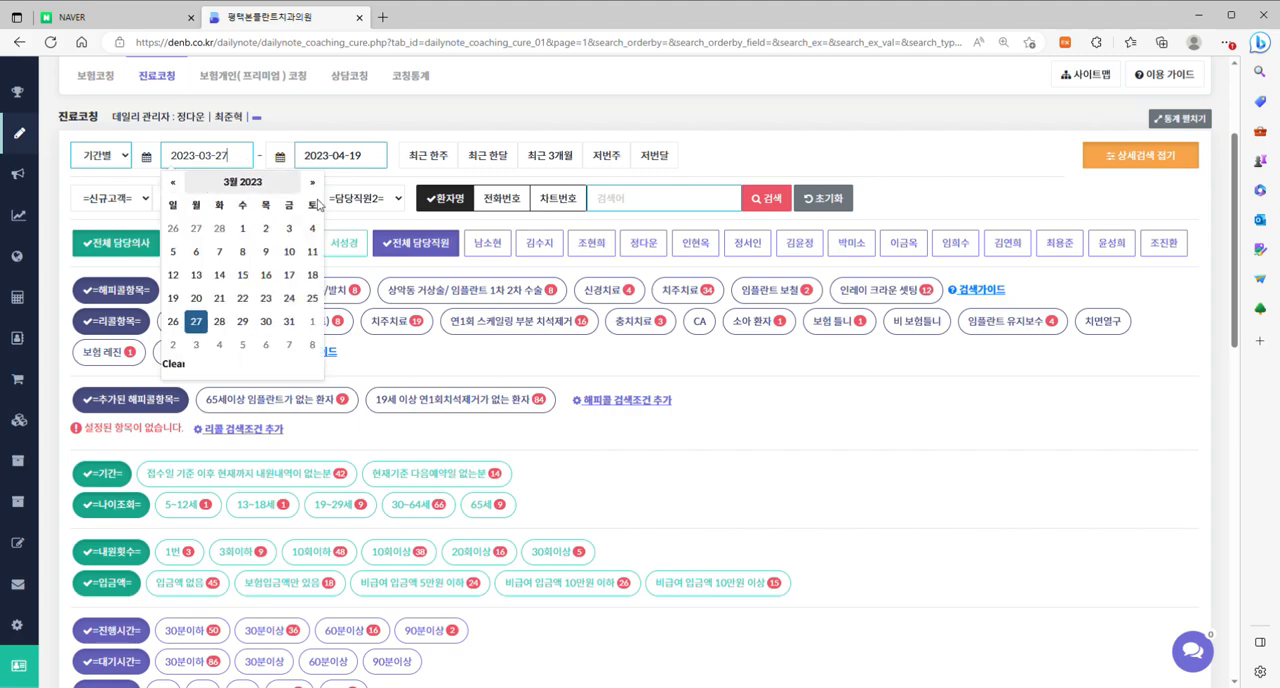
left_click(553, 158)
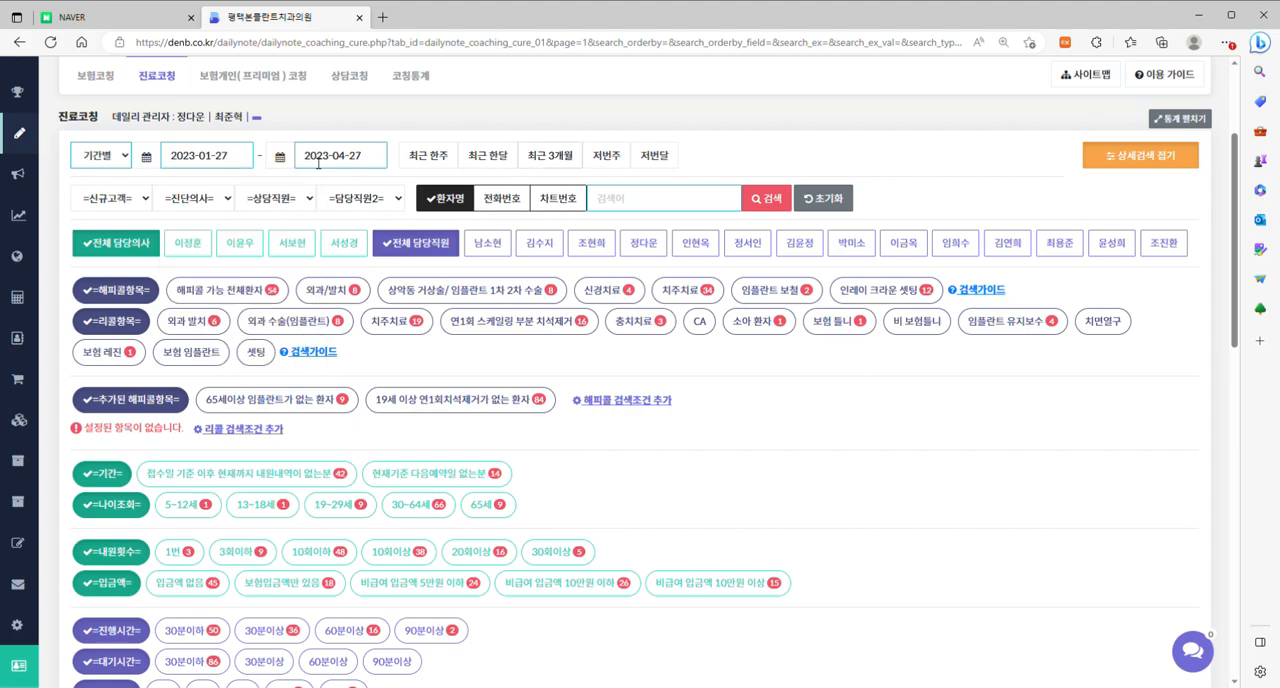
left_click(767, 200)
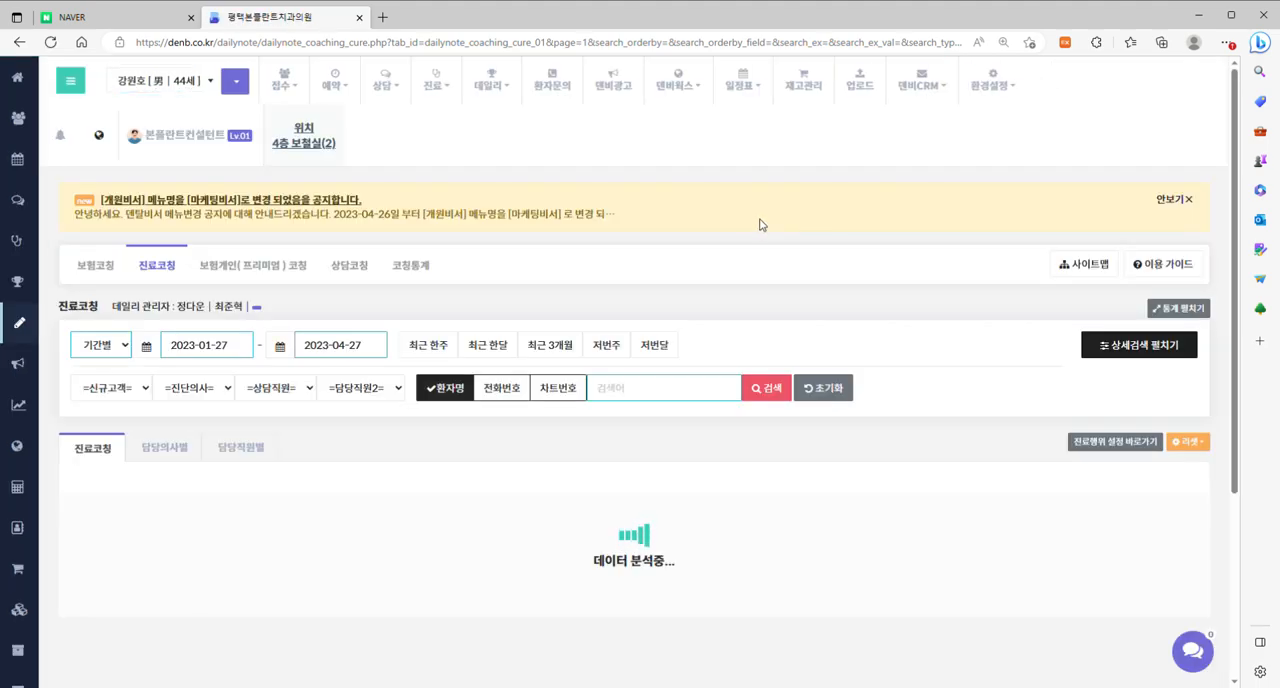
Filter the three-month records by the 리콜항목 CA and the 기간 condition 접수일 기준 이후 현재까지 내원내역이 없는분.
left_click(1105, 351)
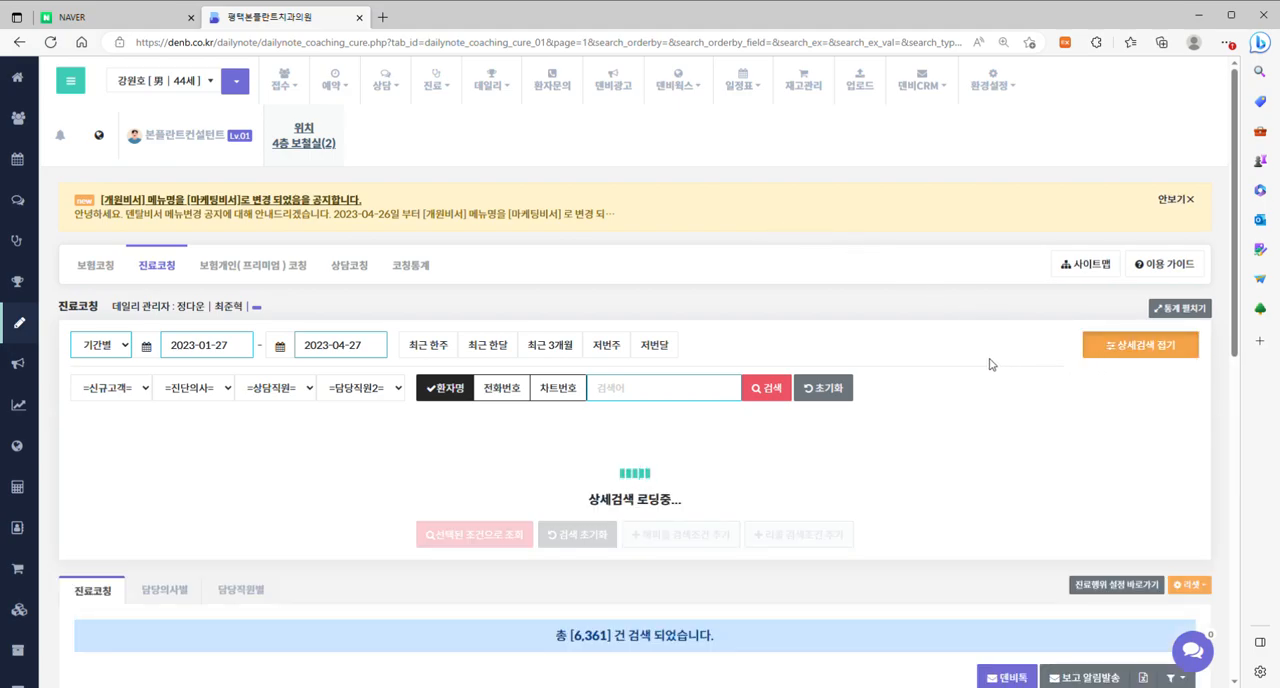
scroll(922, 302, "down", 2)
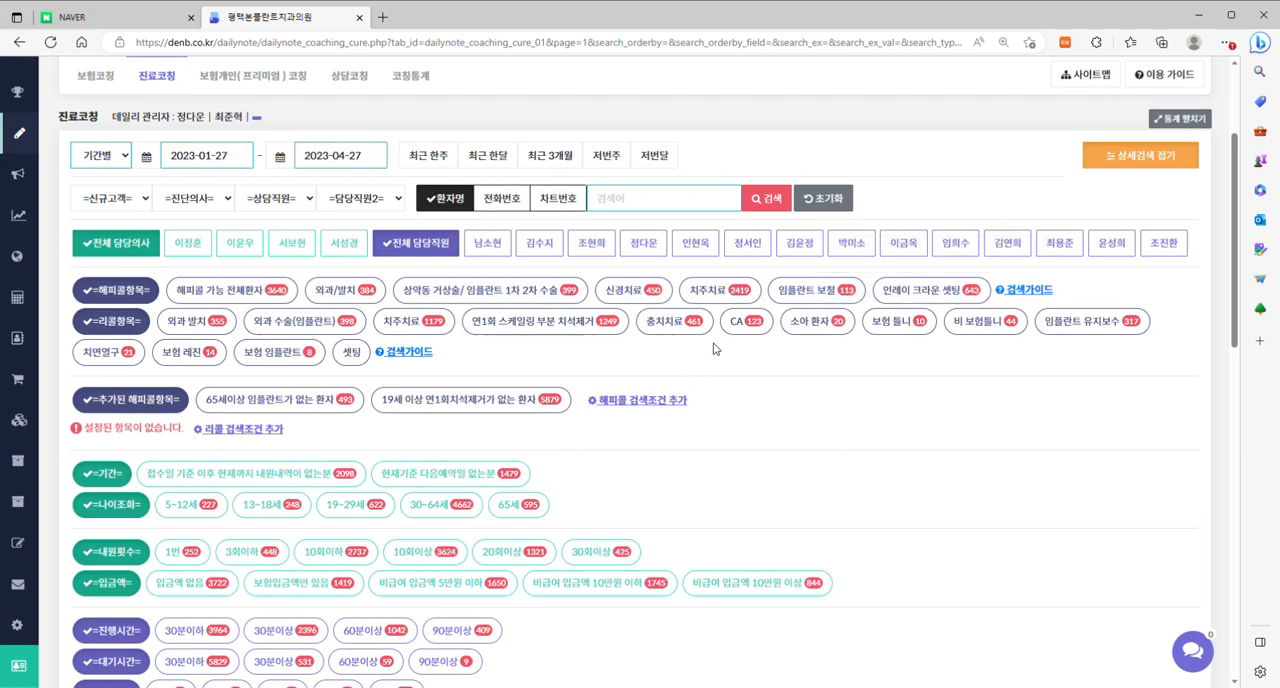
left_click(748, 322)
scroll(928, 410, "down", 1)
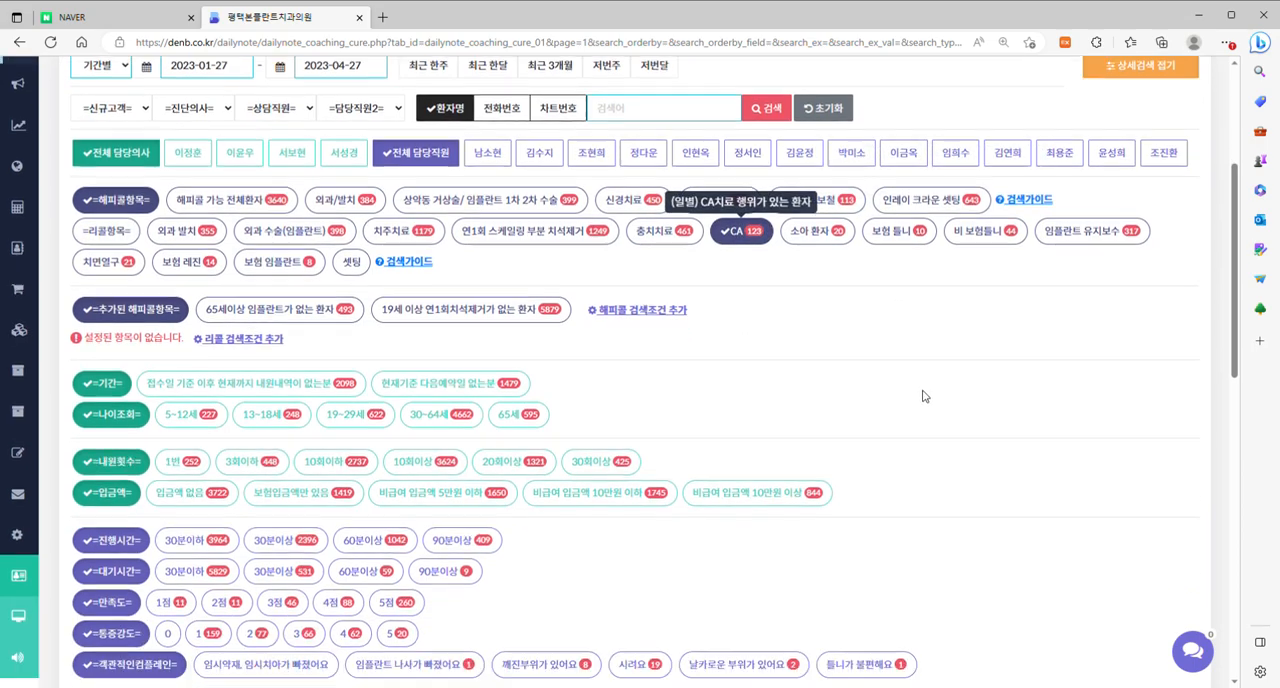
left_click(268, 388)
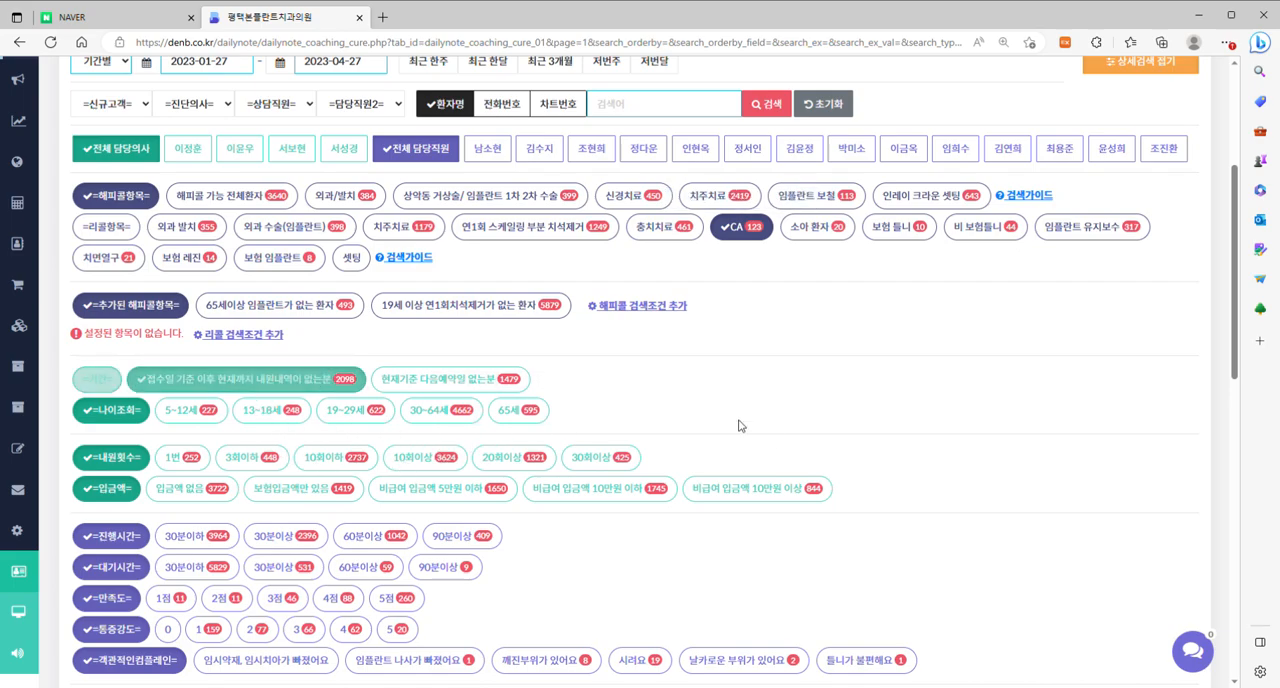
scroll(912, 404, "down", 3)
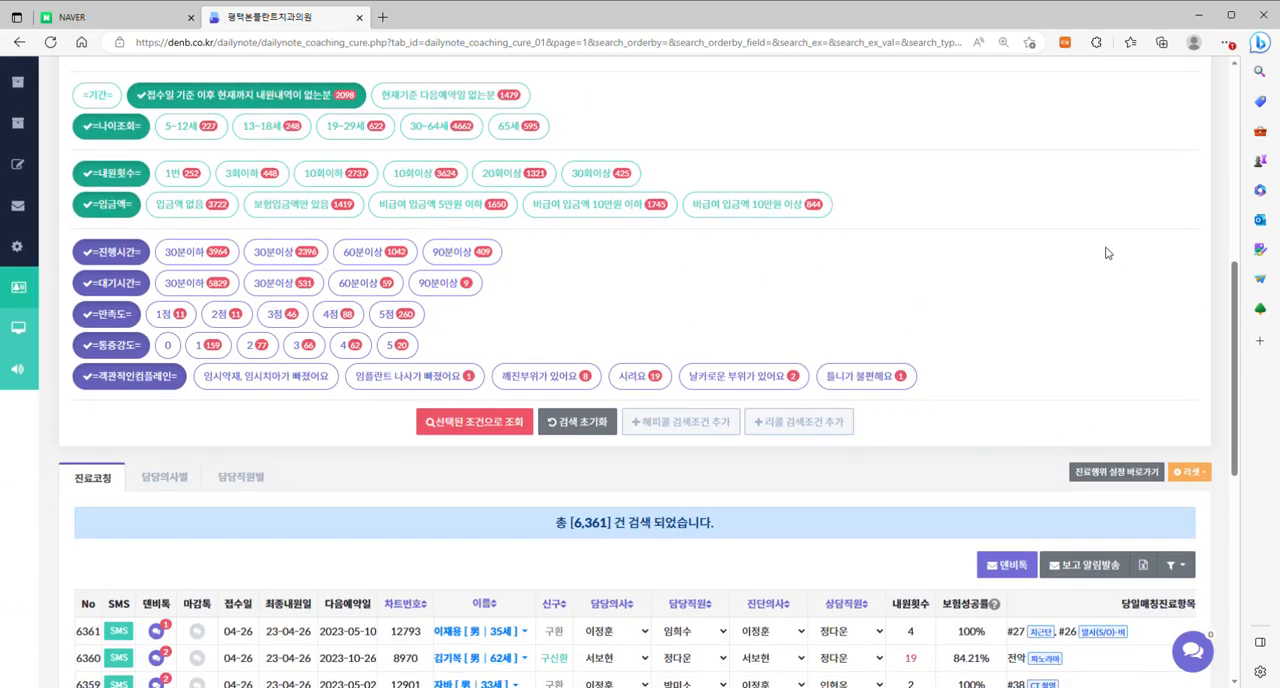
left_click(497, 422)
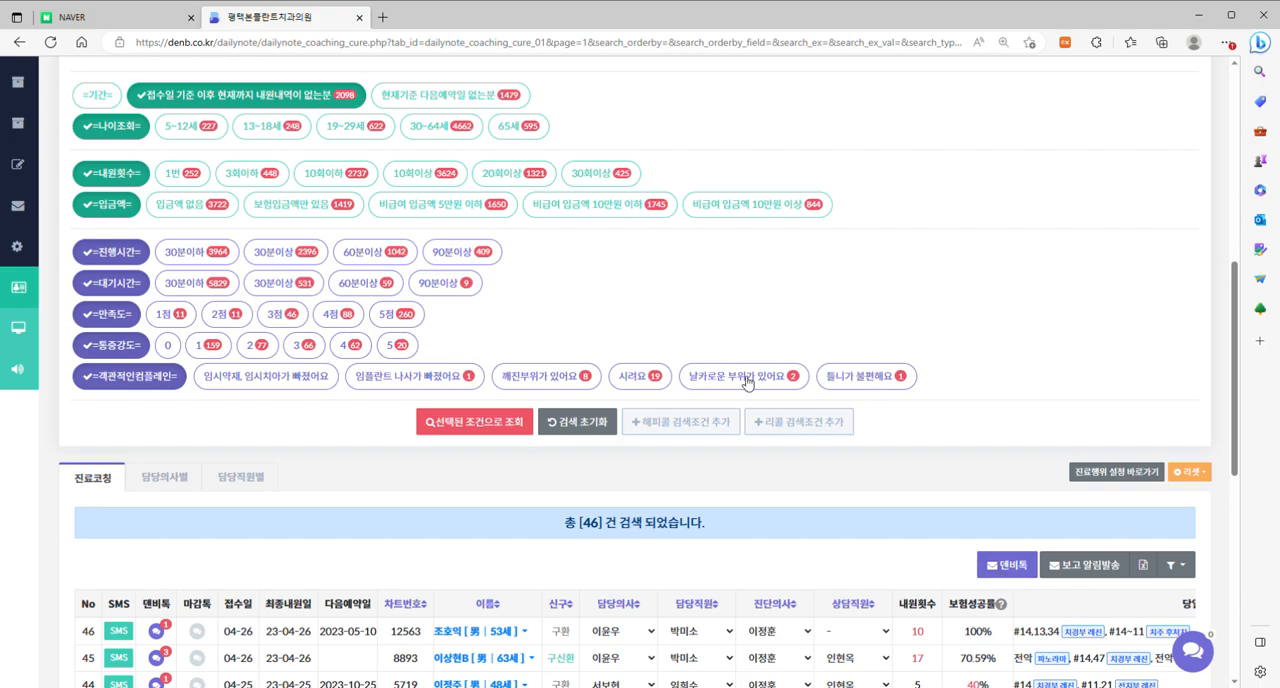
Start adding a 해피콜 검색조건 and name its search button 65세이상 보험임플란트 경험이 없는 환자.
scroll(745, 370, "up", 3)
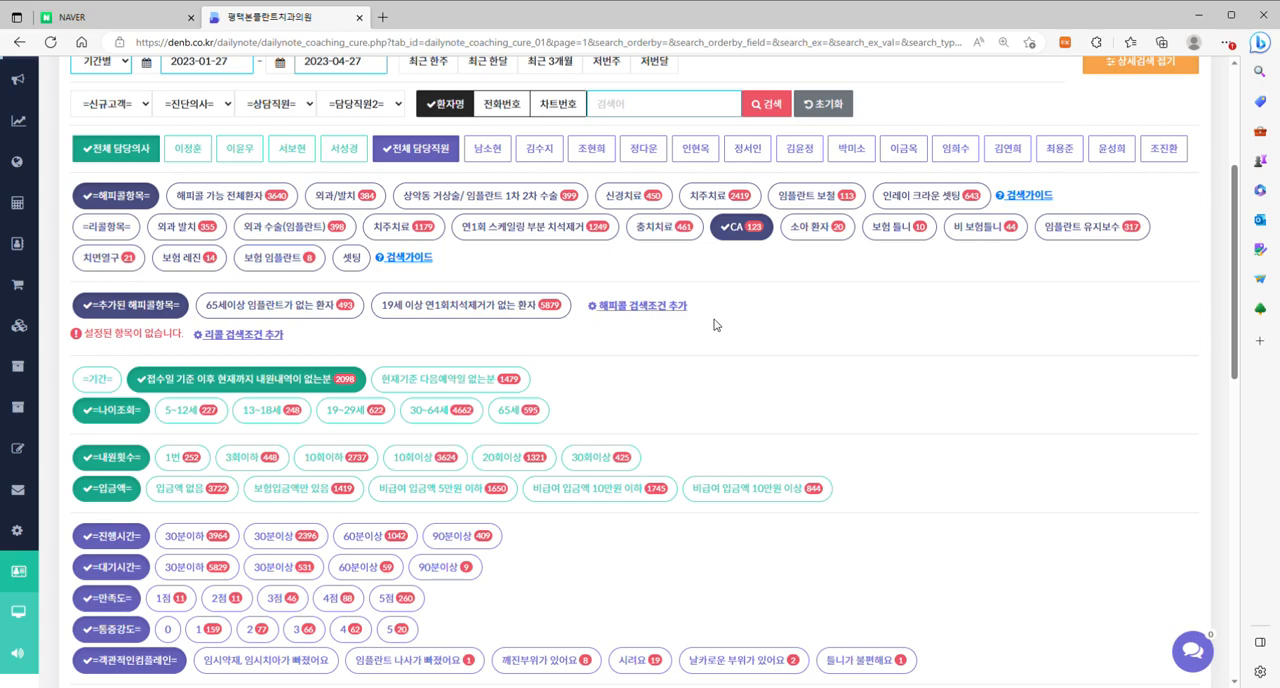
left_click(670, 306)
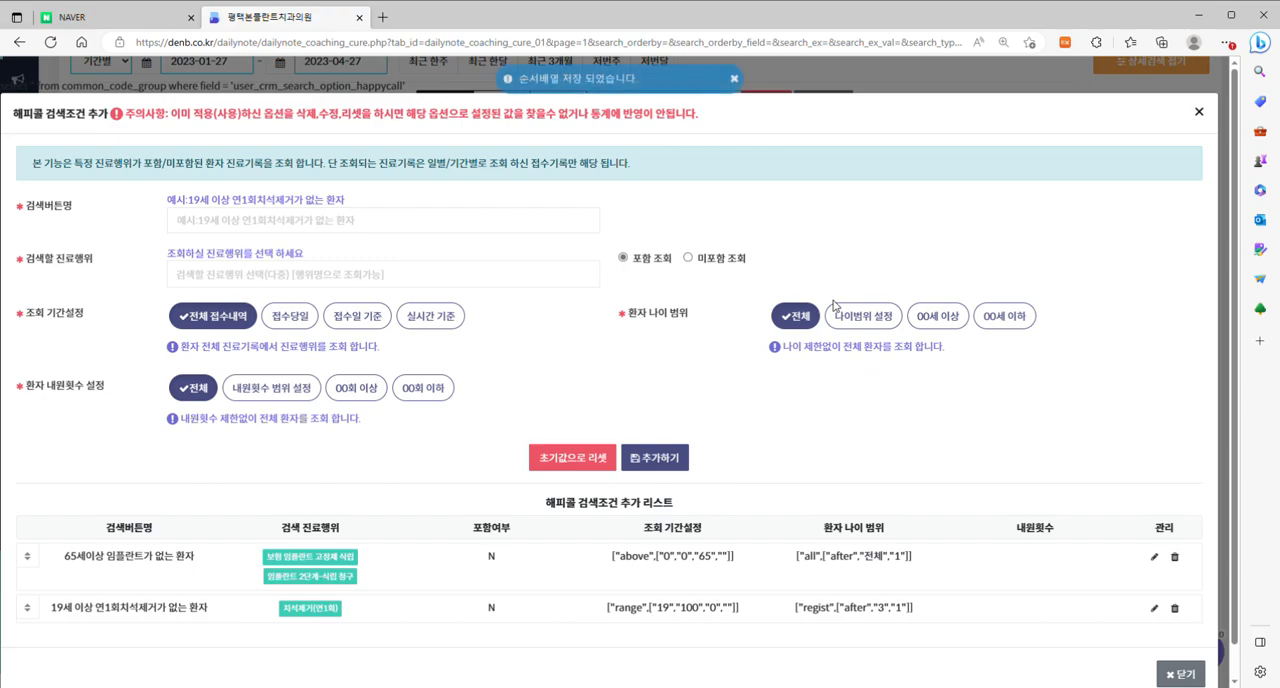
left_click(380, 226)
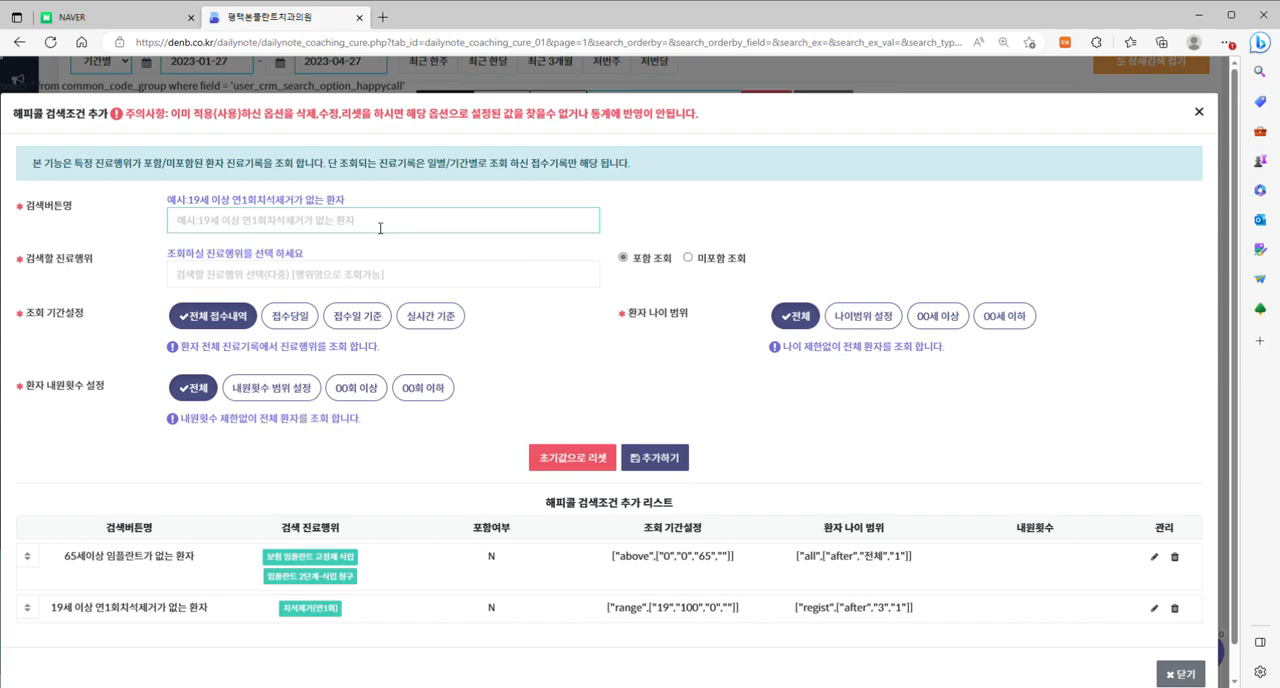
left_click(580, 365)
left_click(275, 217)
type("65세")
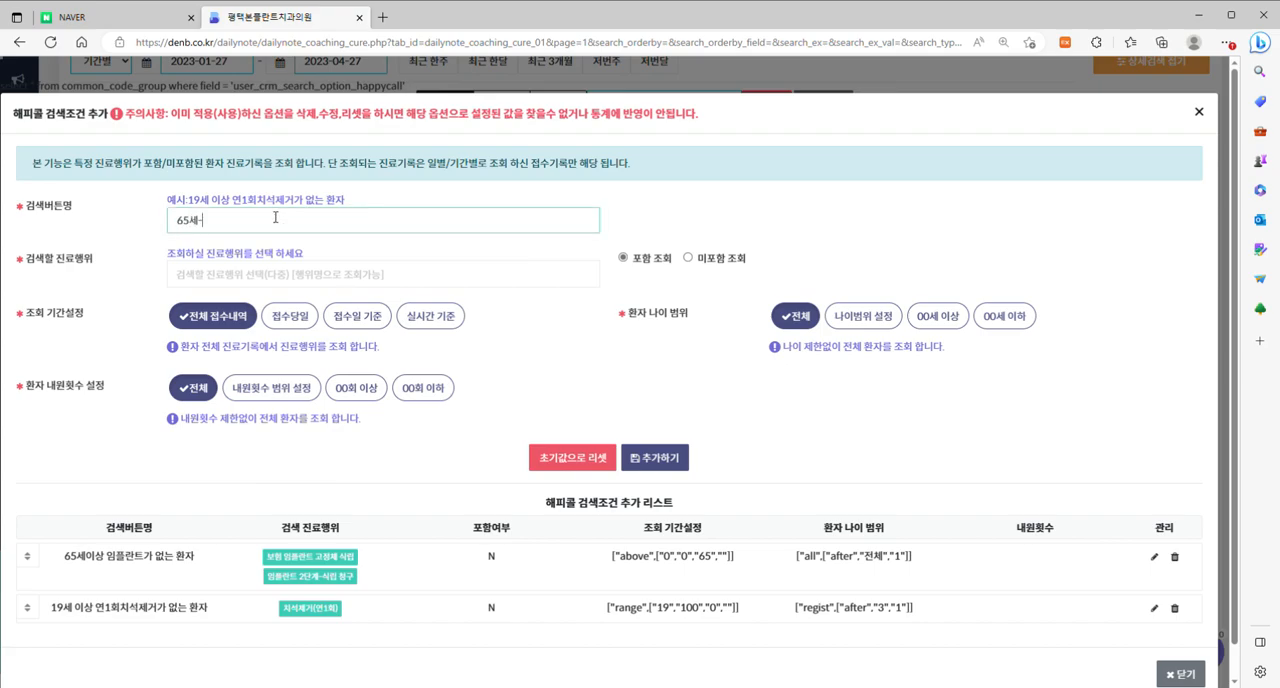
type("이상 보험임플ㄹ나")
key("BackSpace")
key("BackSpace")
type("렌")
type("트경험이 없는")
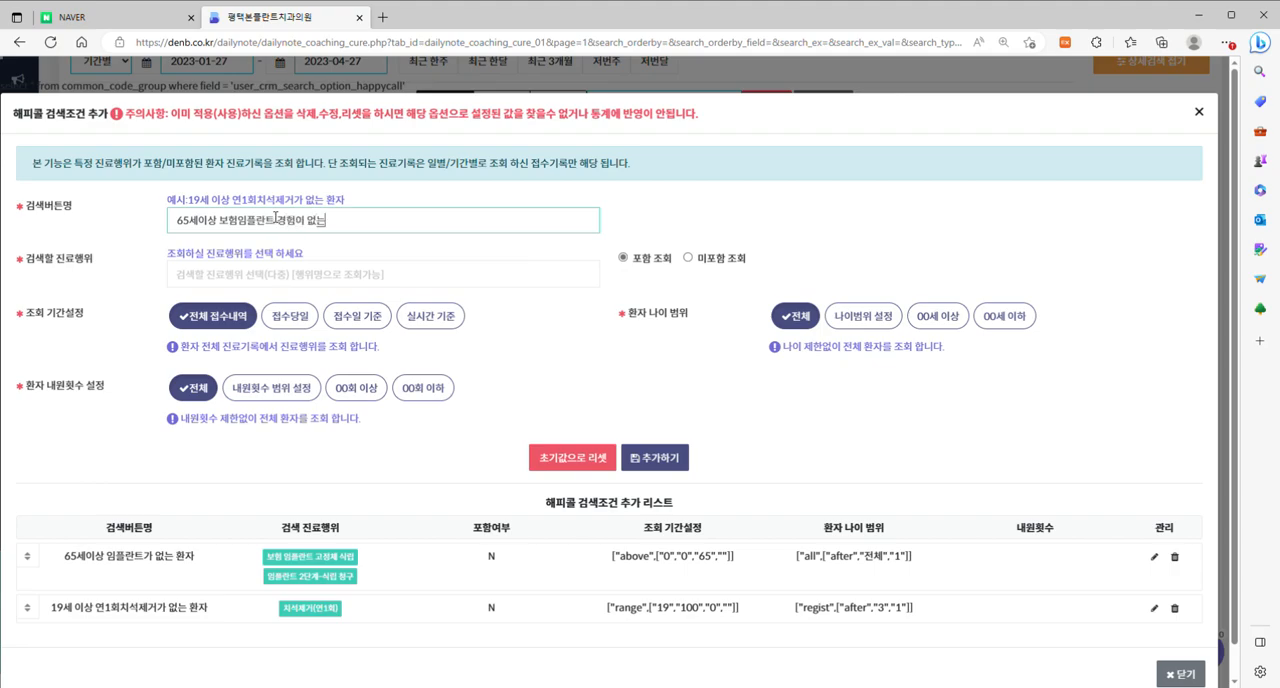
type(" 환자")
Choose 보험 임플란트 고정체 식립 as the 검색할 진료행위, using the search text 식립.
left_click(282, 275)
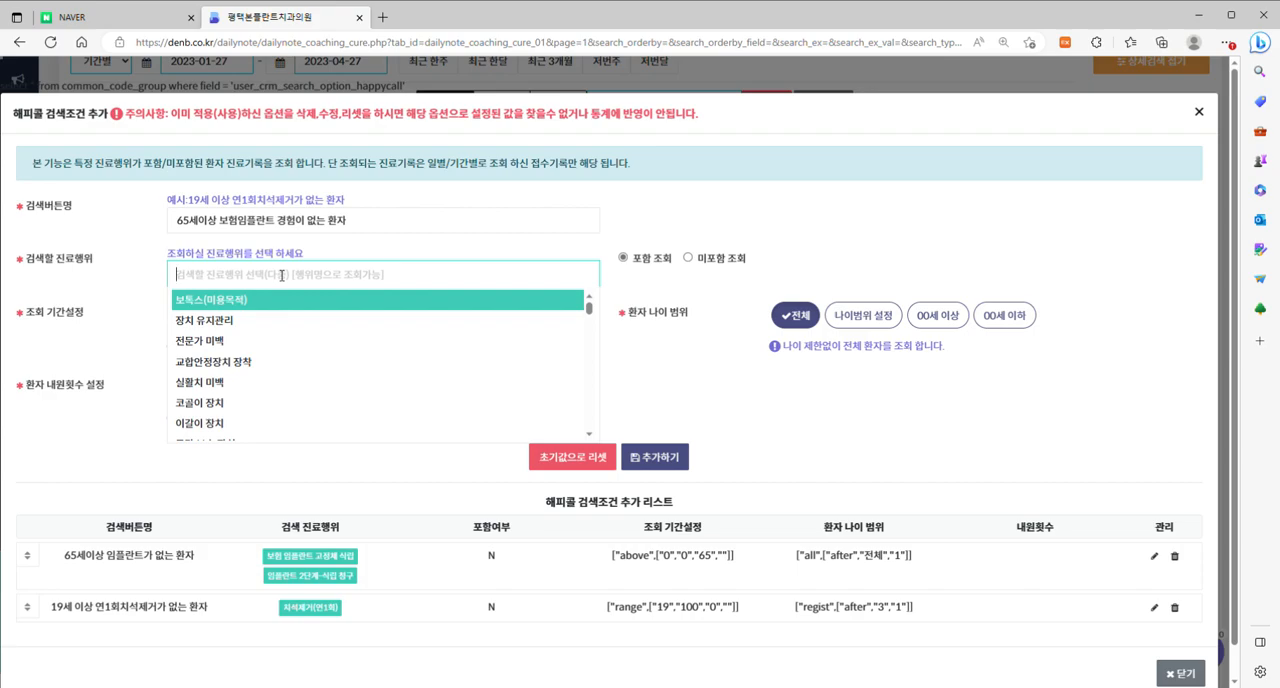
type("식립")
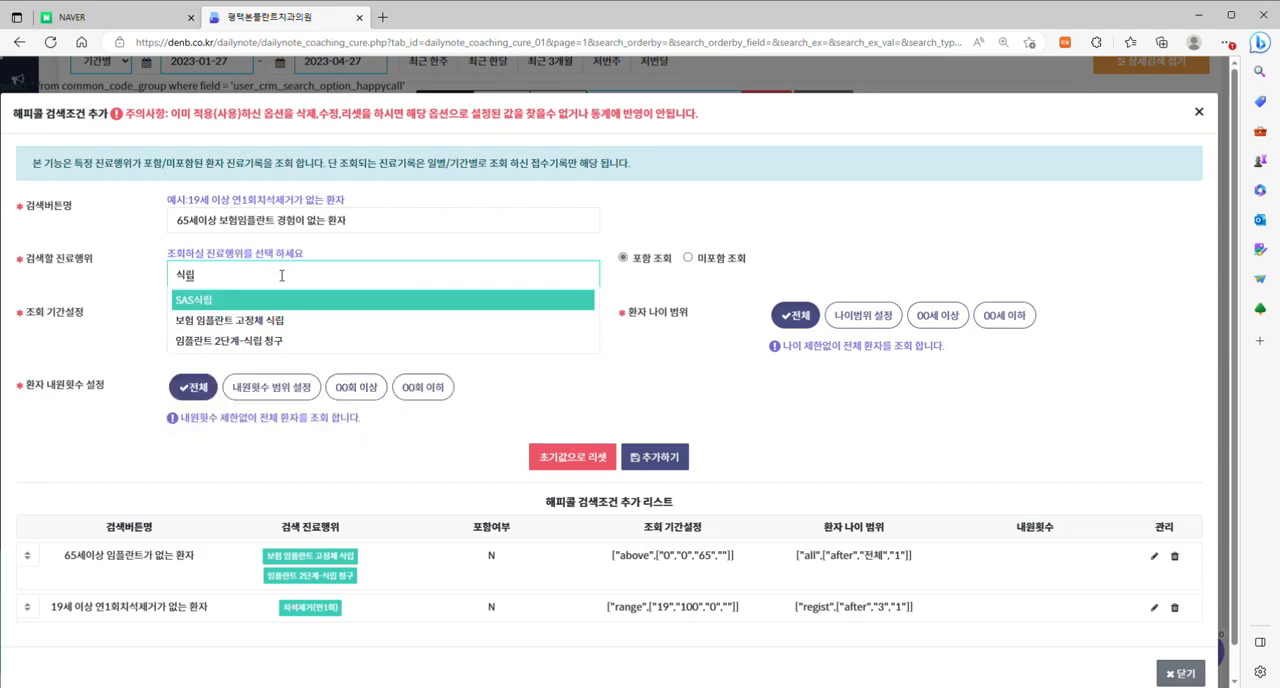
left_click(219, 320)
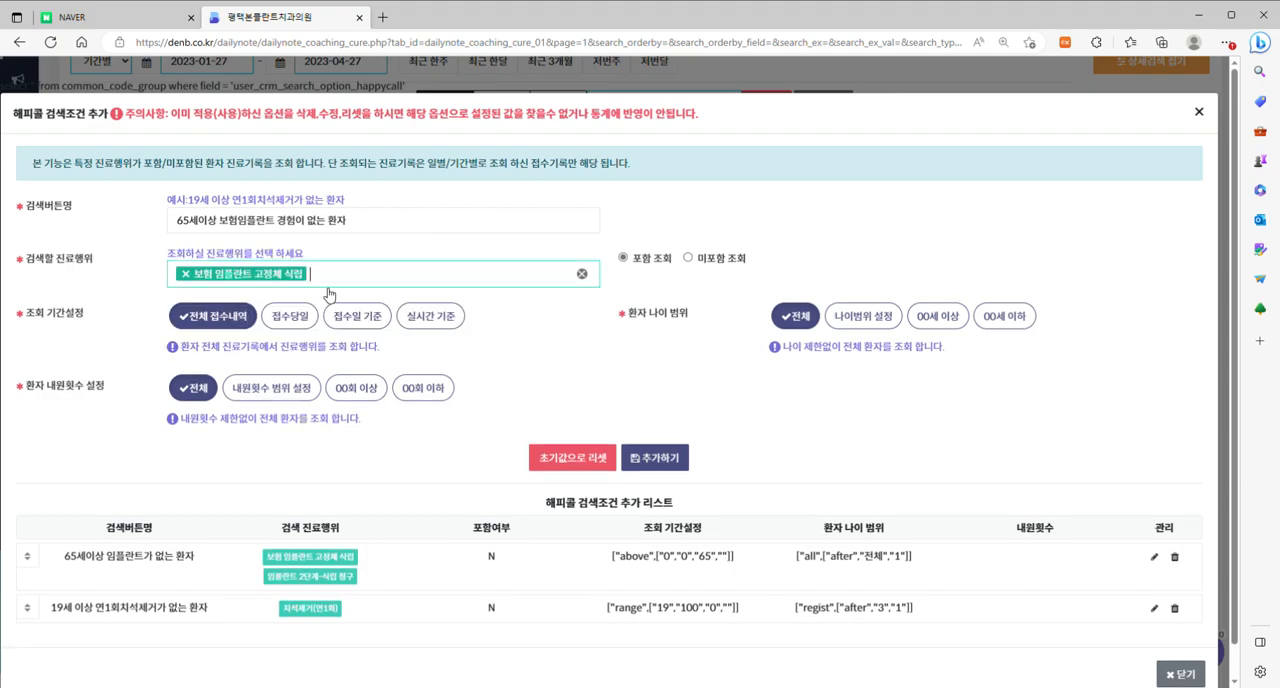
Add 임플란트 2단계-식립 청구 to the 검색할 진료행위 and switch the condition to 미포함 조회.
type("식립")
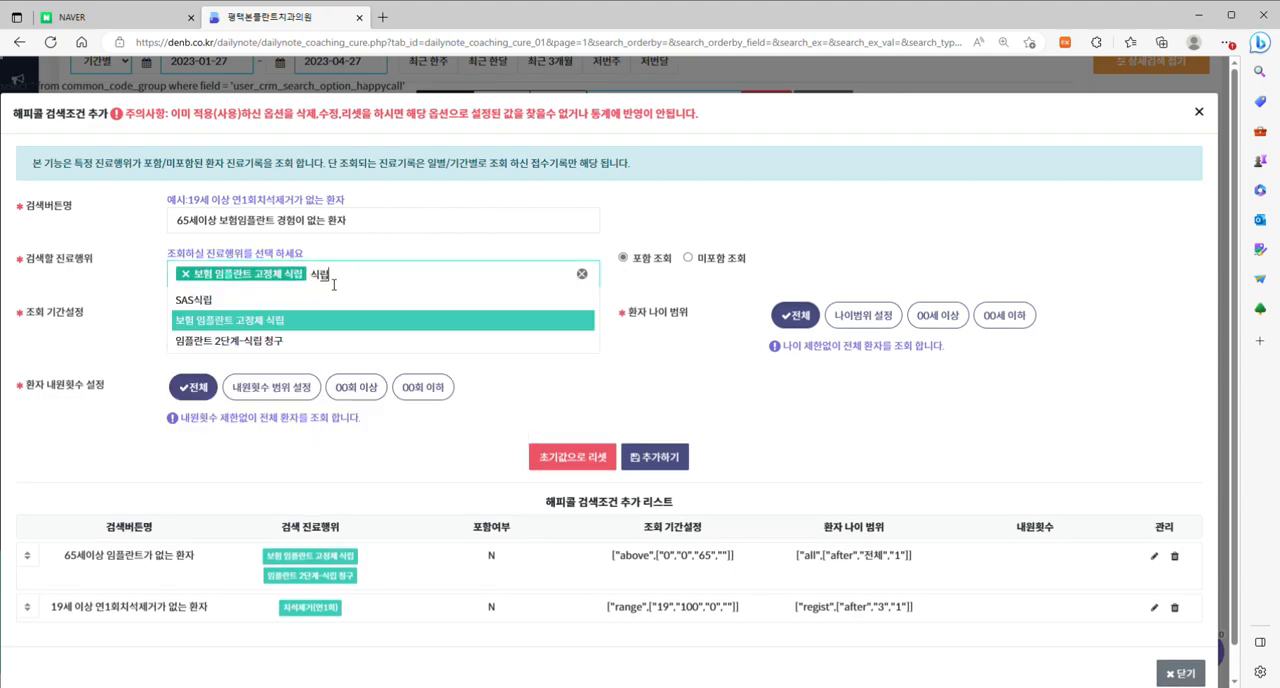
left_click(340, 341)
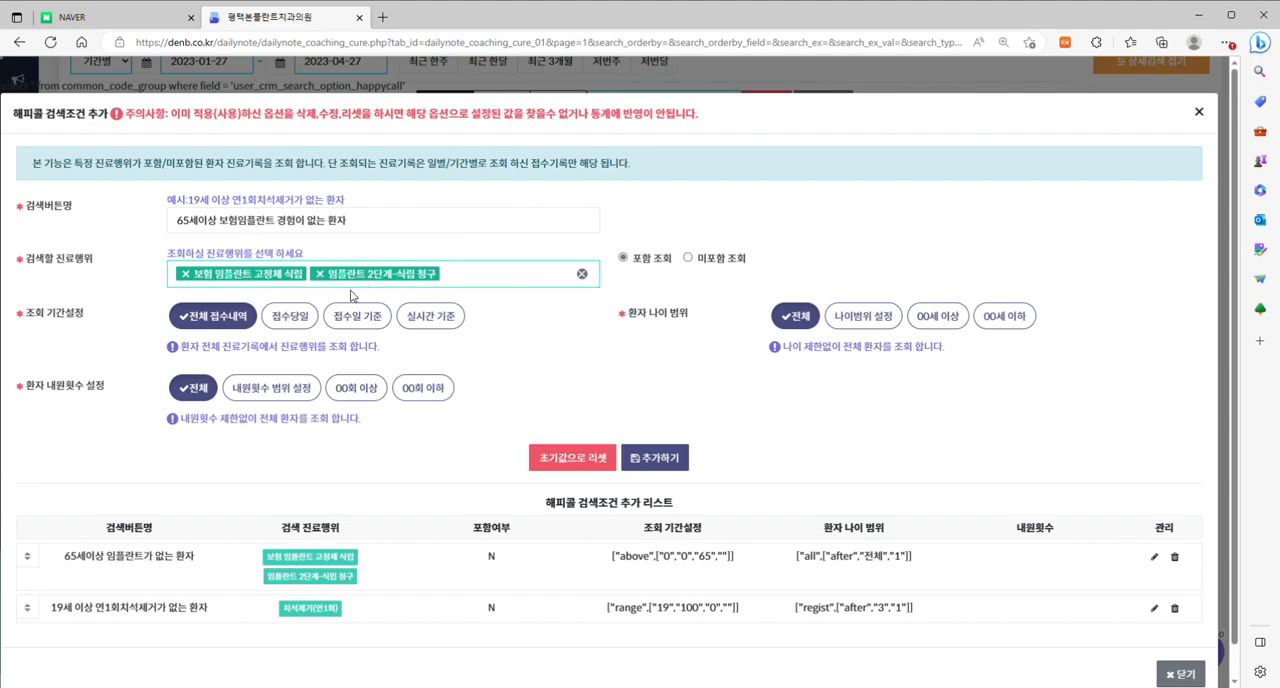
left_click(689, 259)
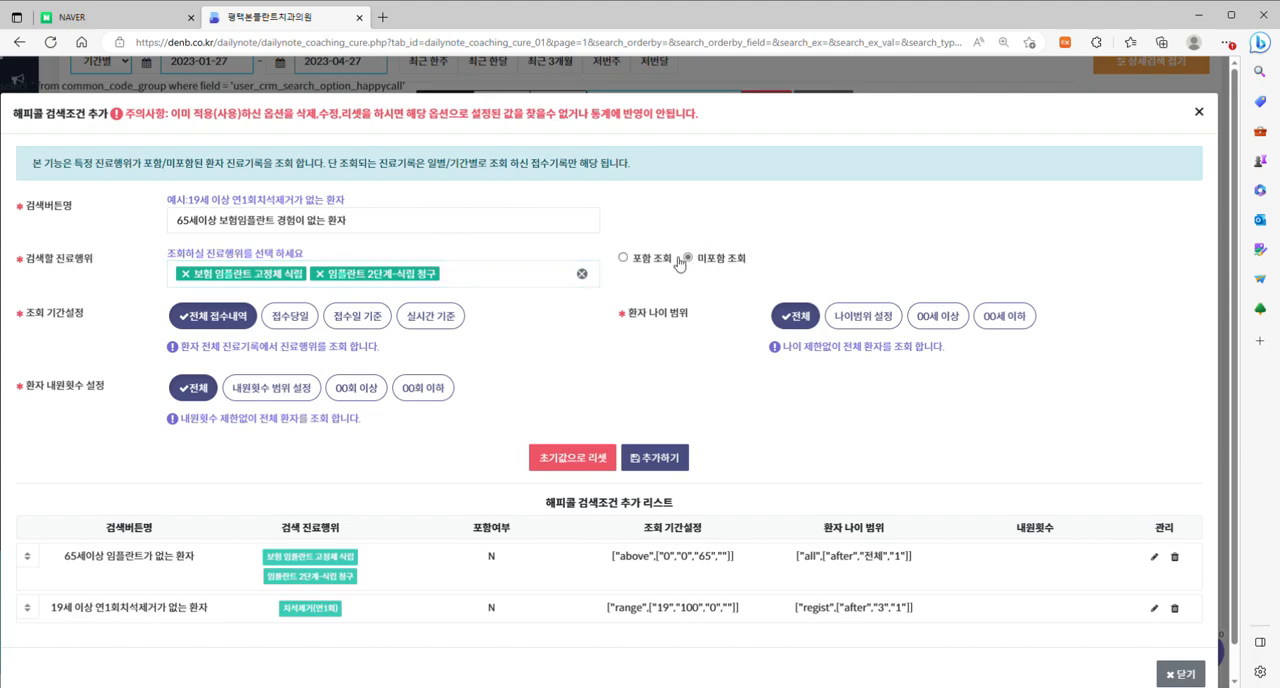
Set the 환자 나이 범위 of the new condition to 65세 이상.
left_click(938, 317)
left_click_drag(893, 375, 859, 372)
left_click(635, 385)
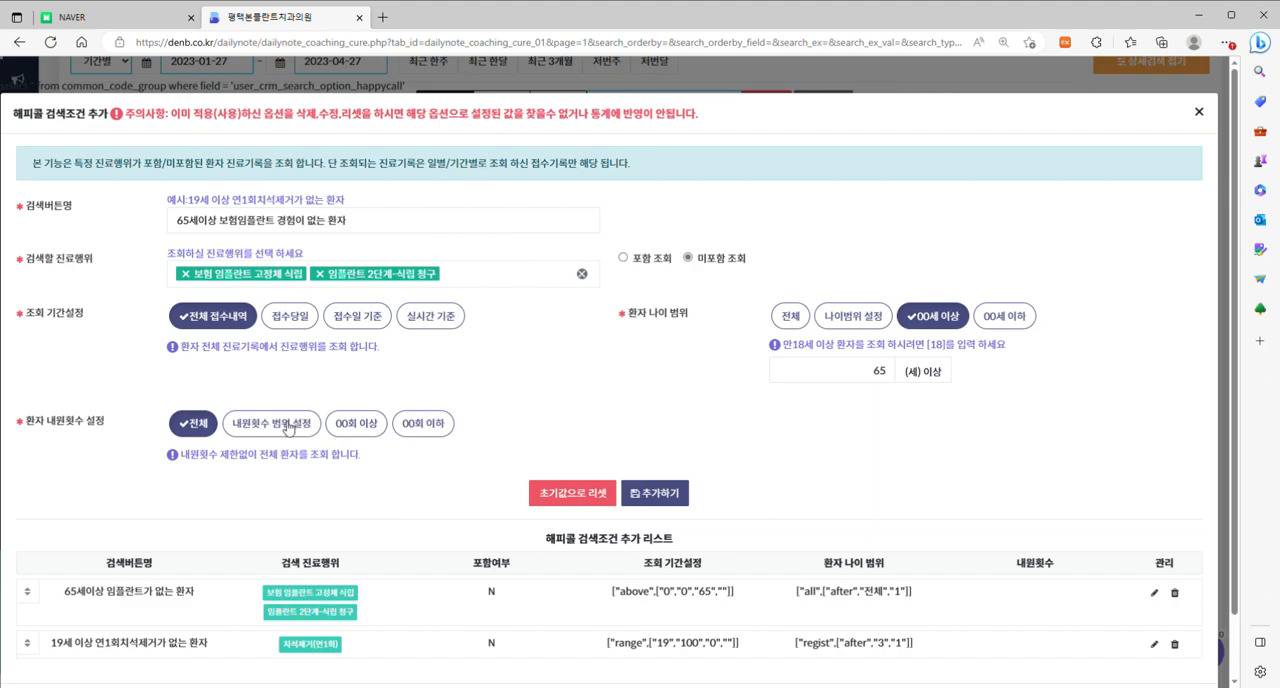
Limit the 환자 내원횟수 to 5회 이하, then add the condition to the 해피콜 list and close the dialog.
left_click(424, 427)
left_click(269, 481)
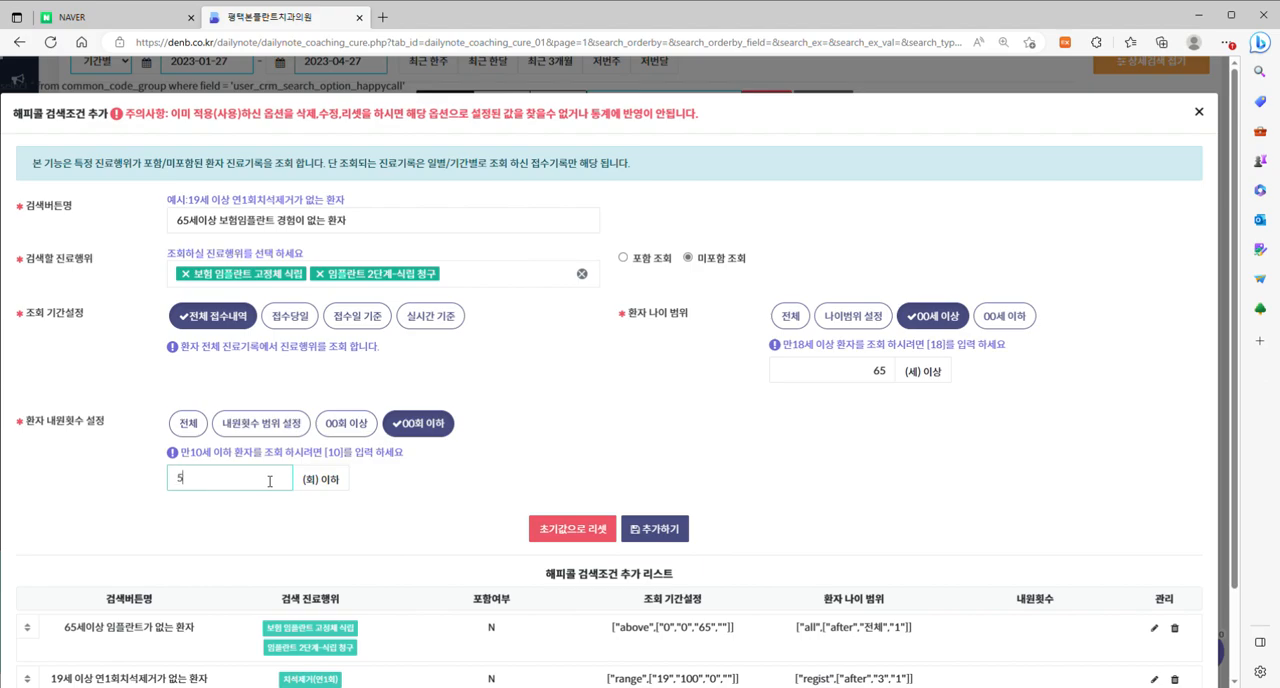
left_click(652, 528)
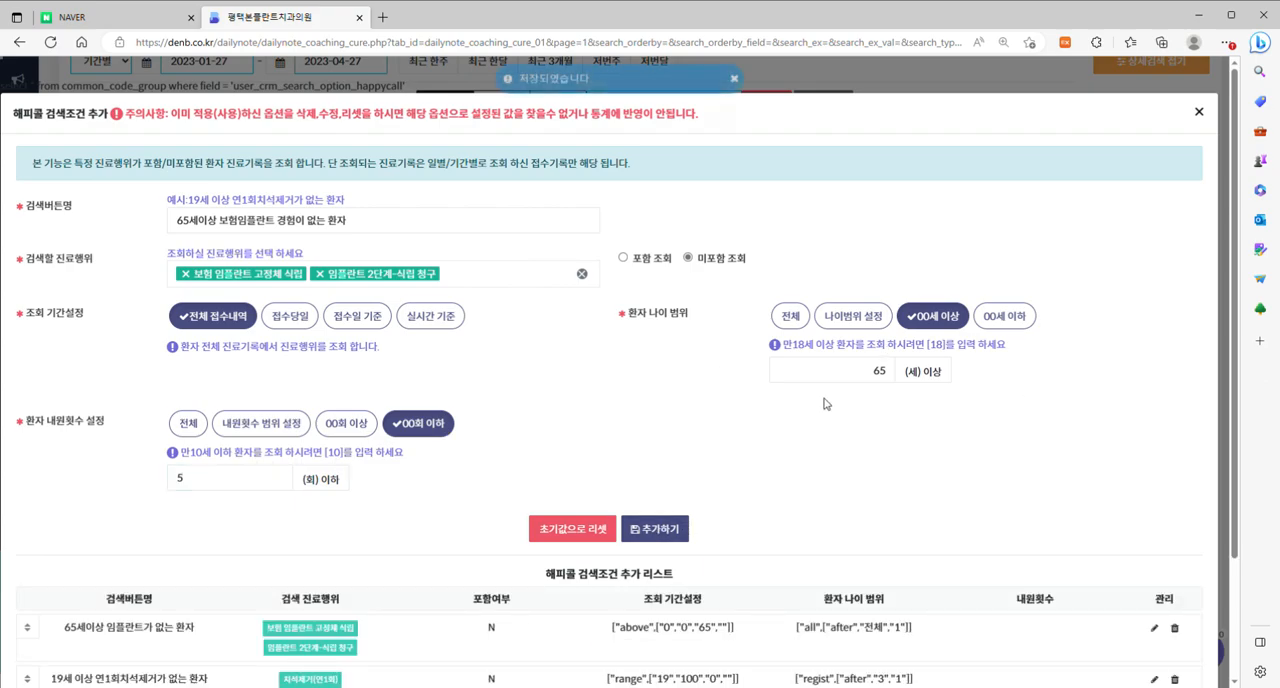
scroll(1067, 380, "down", 2)
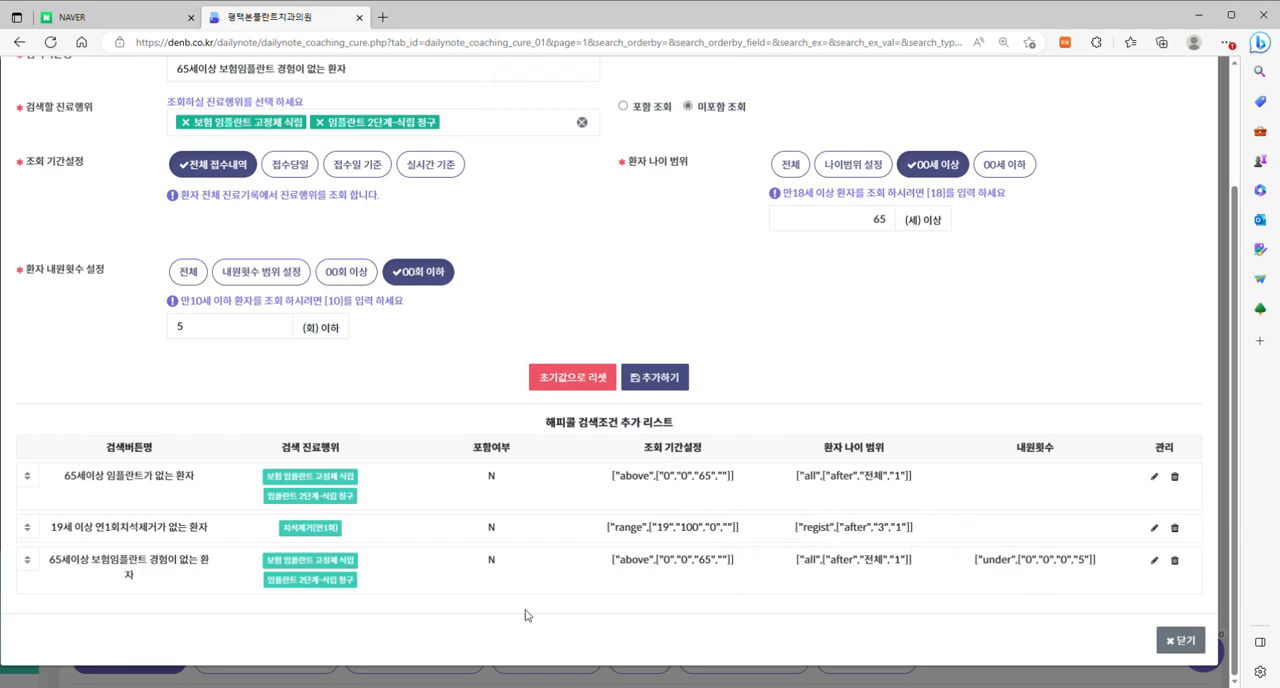
scroll(989, 408, "up", 2)
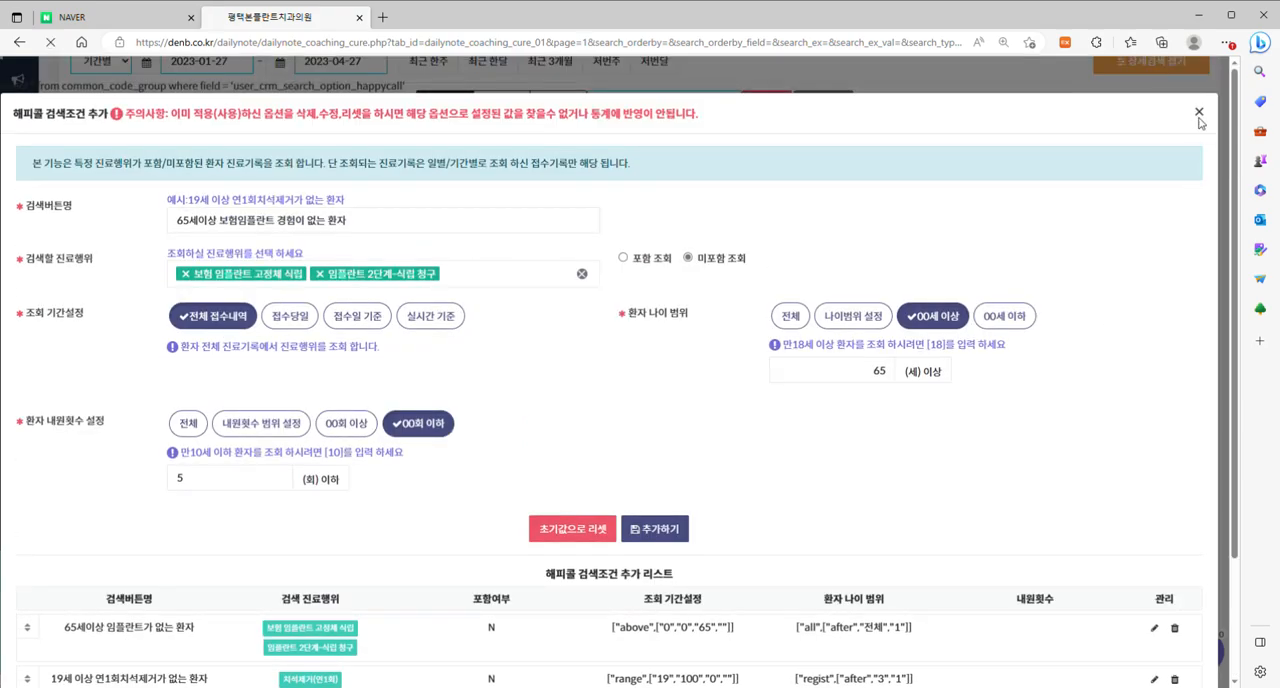
left_click(1199, 112)
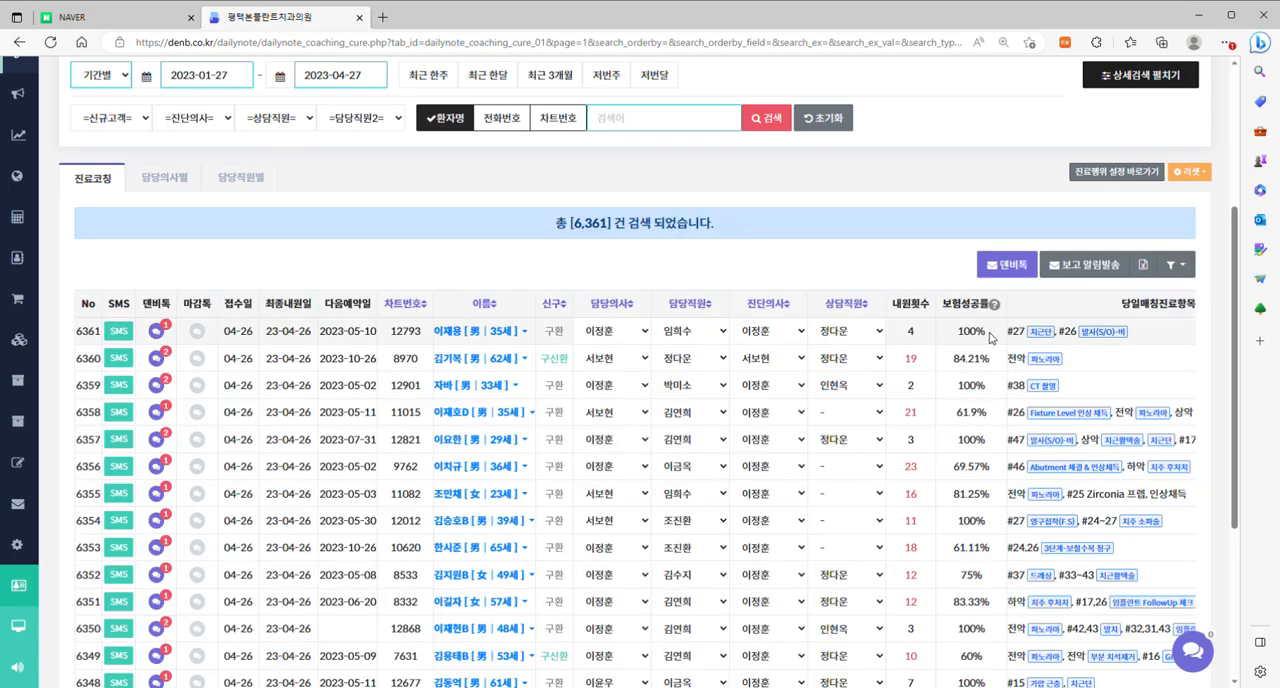
Expand the 상세검색 conditions and check the buttons listed under 추가된 해피콜항목.
scroll(1050, 280, "up", 3)
left_click(1140, 340)
scroll(822, 243, "down", 2)
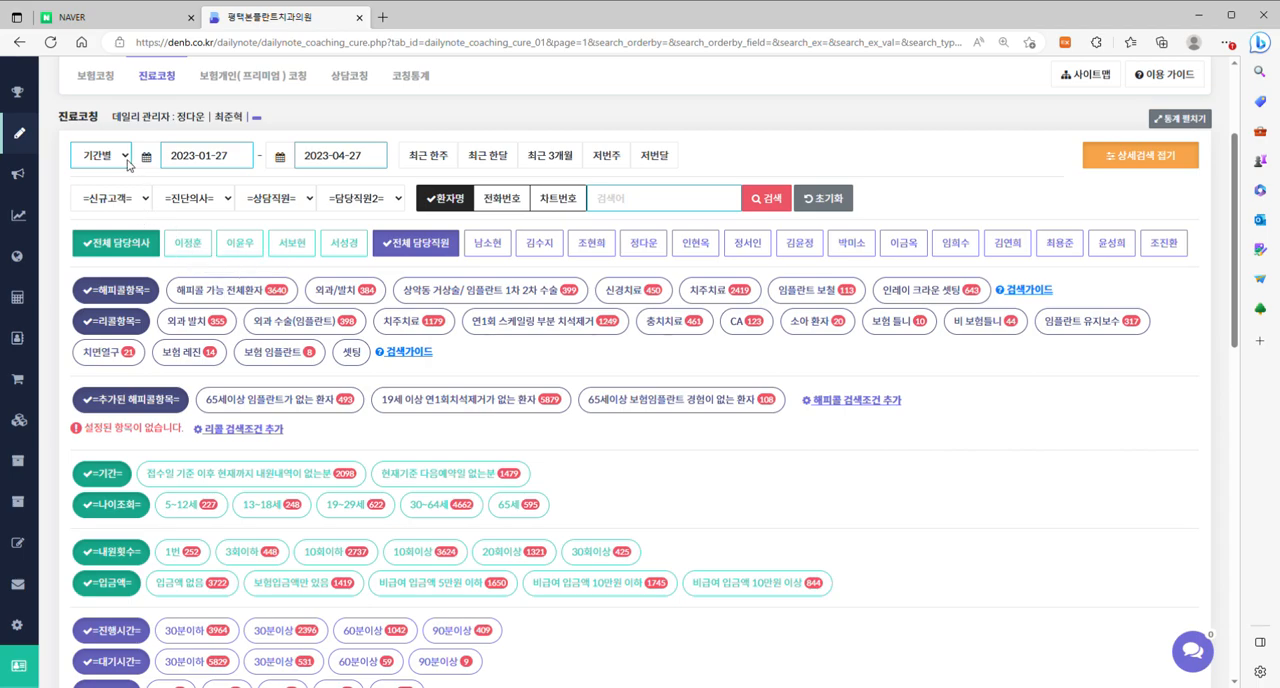
Move the start date of the search period to 2022-11-01 and run the search.
left_click(192, 162)
left_click(173, 182)
left_click(173, 182)
left_click(219, 229)
left_click(766, 198)
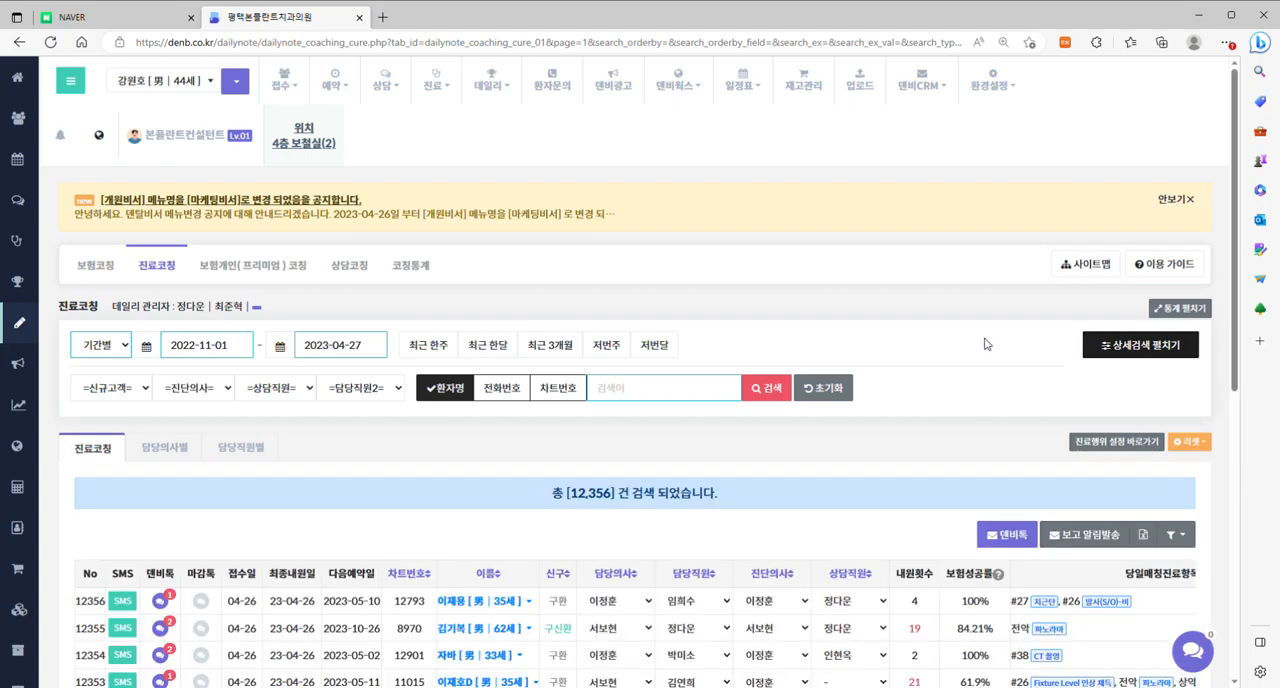
Filter the records by the added 해피콜항목 65세이상 보험임플란트 경험이 없는 환자 and review the resulting patient list.
left_click(1132, 346)
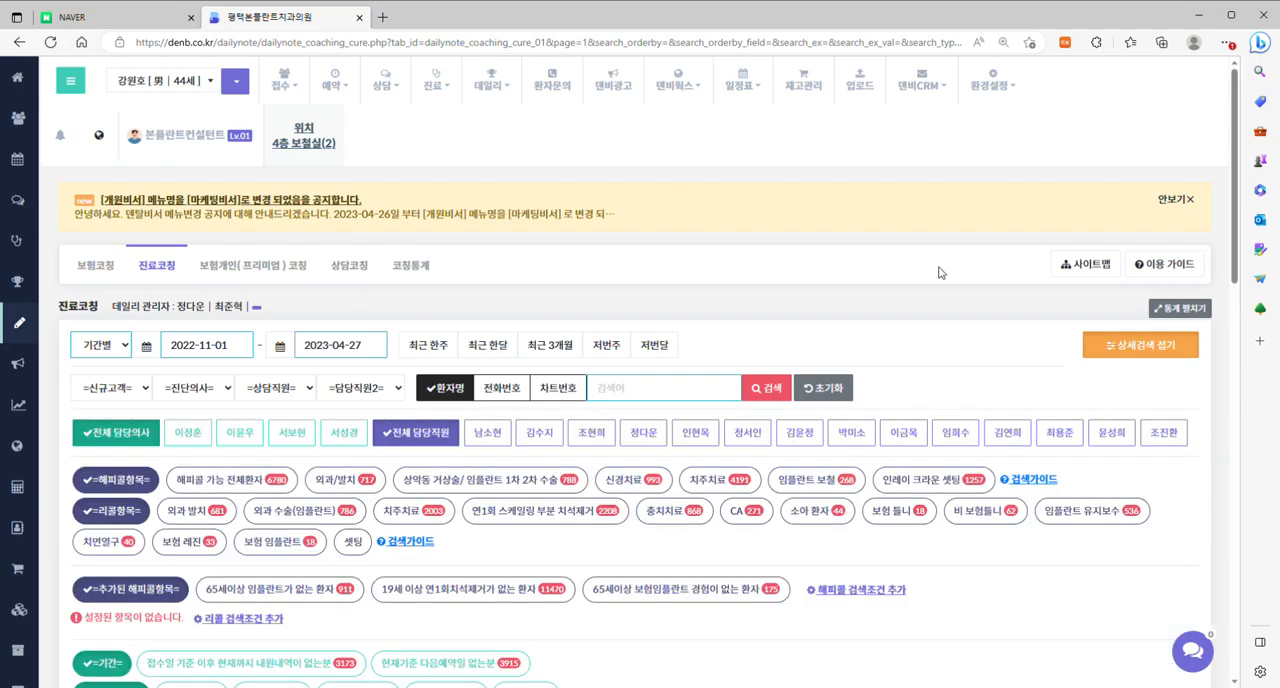
left_click(714, 592)
scroll(1008, 306, "down", 4)
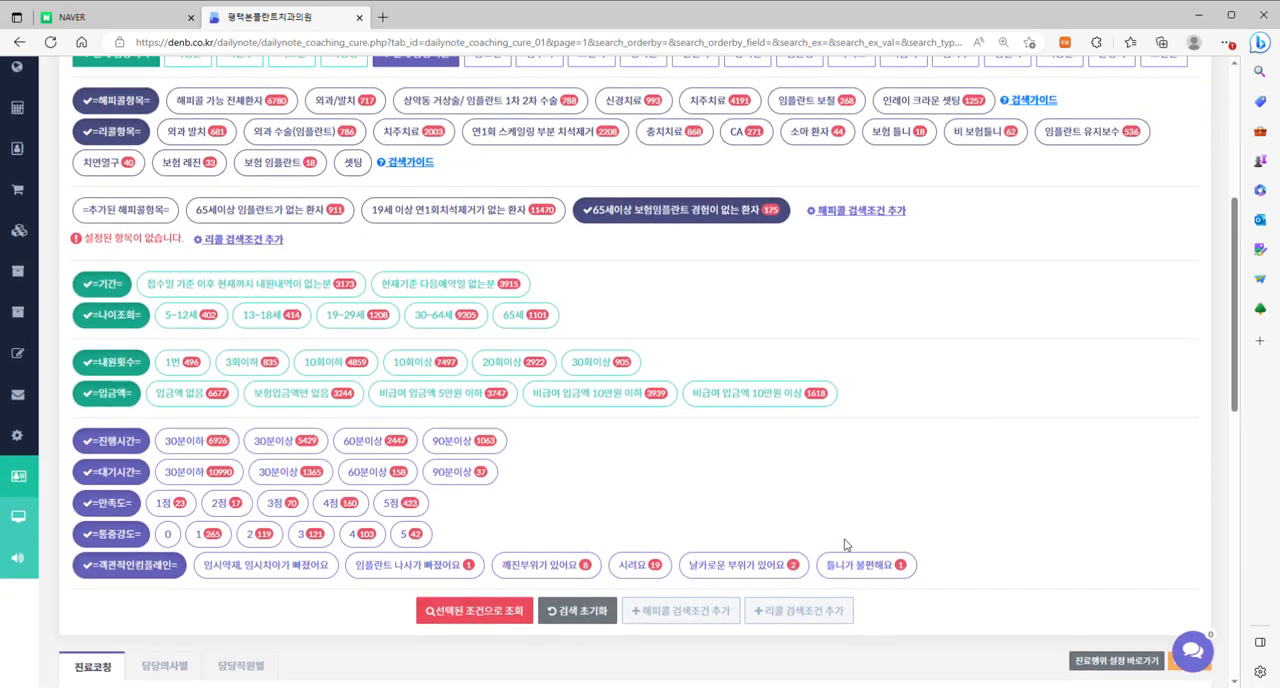
scroll(1035, 318, "down", 2)
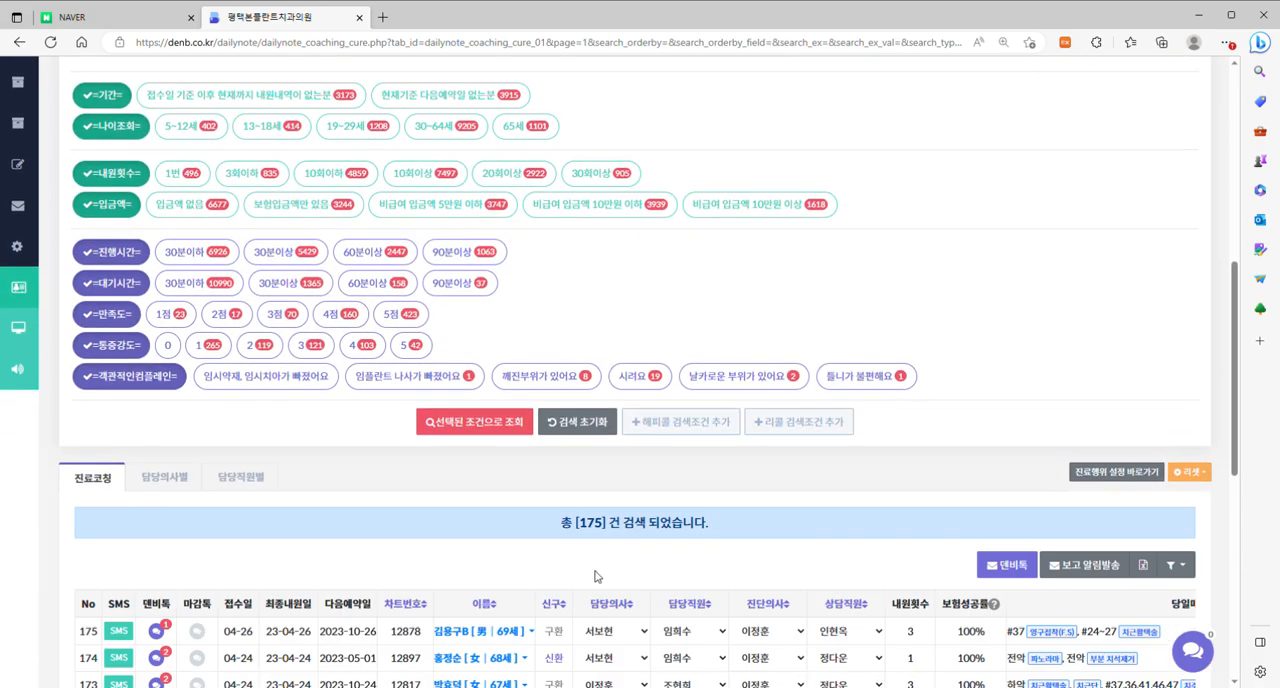
scroll(745, 428, "down", 3)
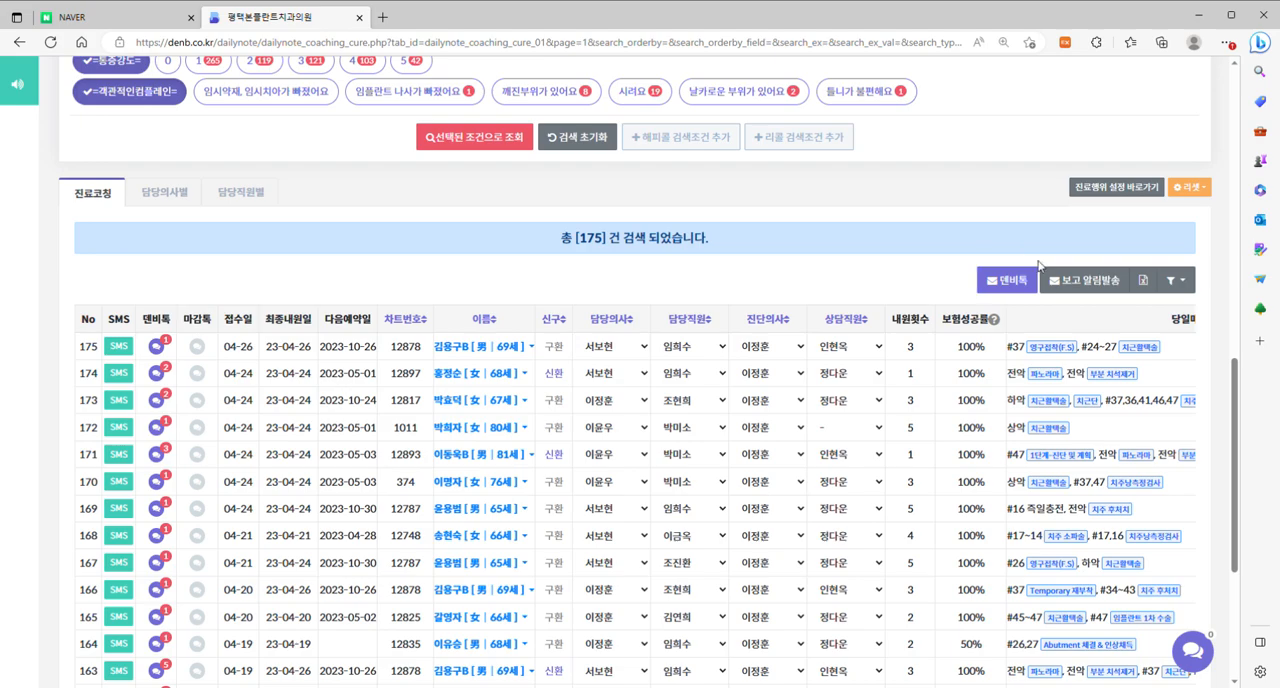
scroll(711, 291, "up", 5)
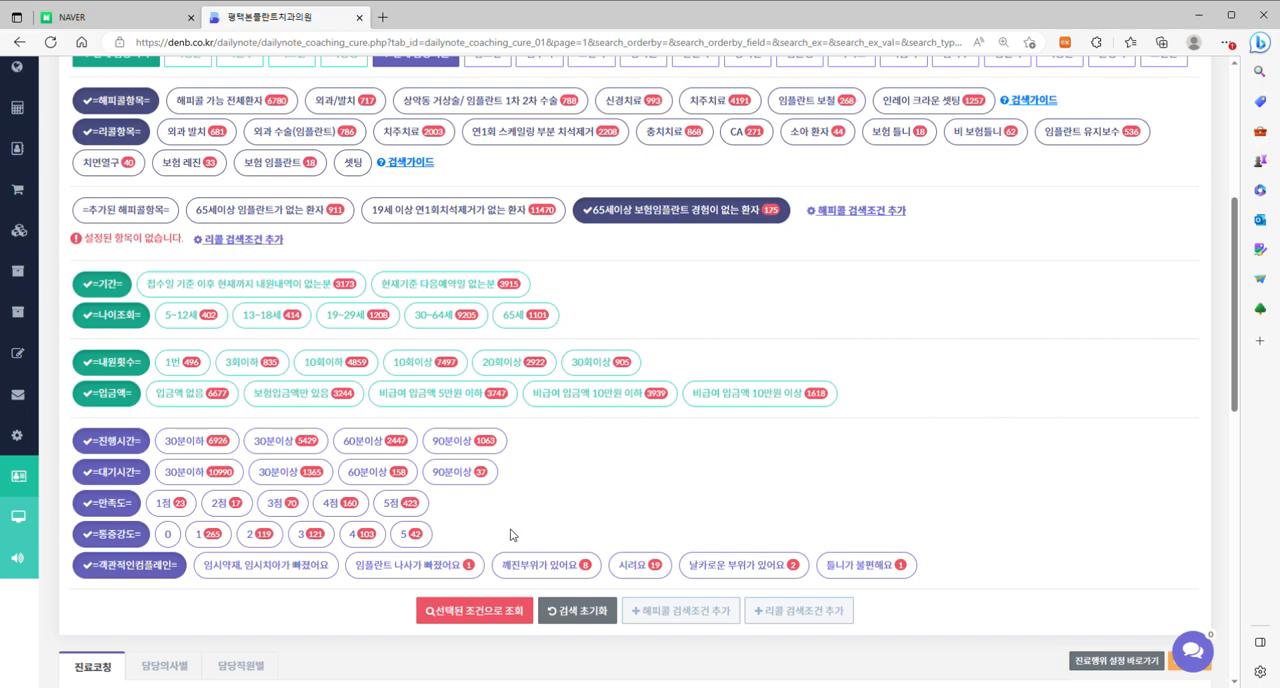
scroll(460, 495, "down", 1)
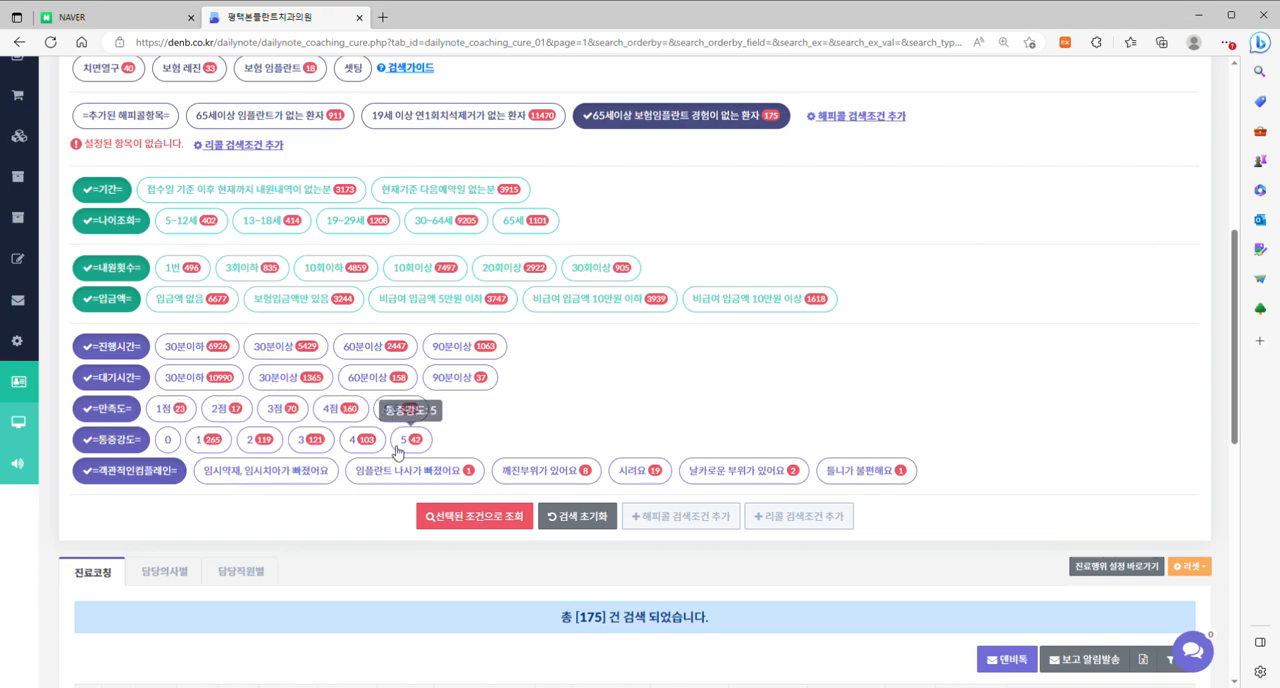
scroll(571, 417, "up", 3)
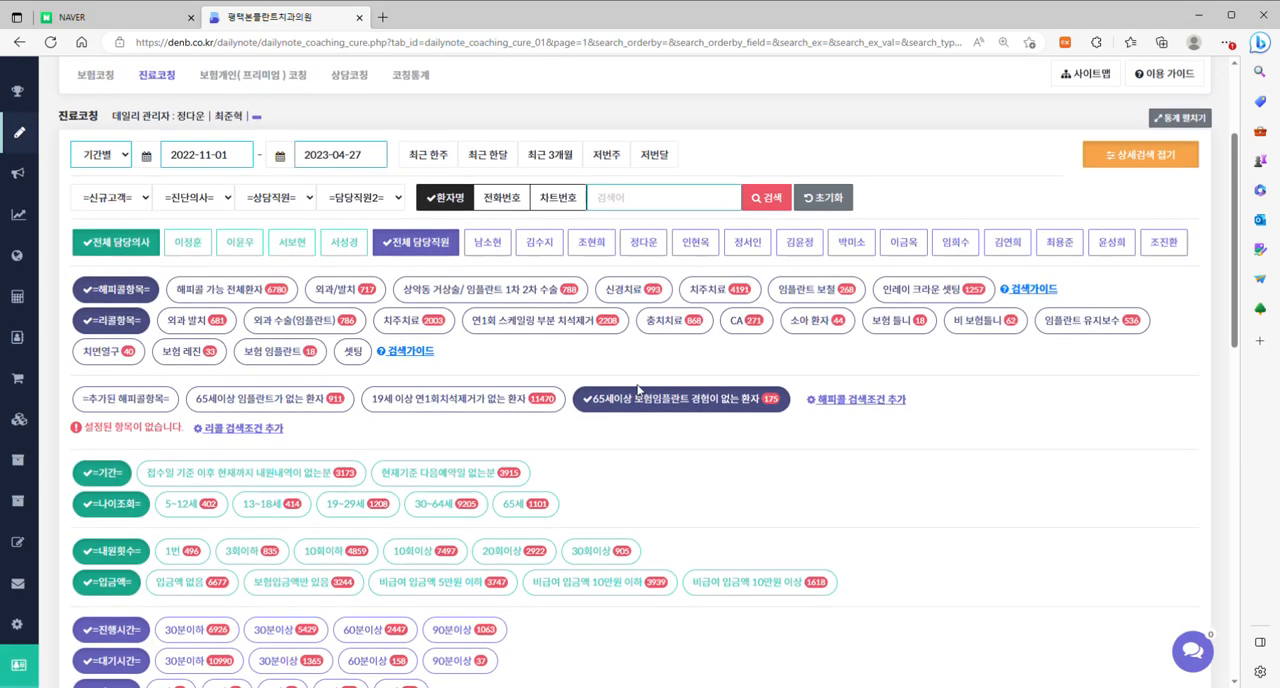
Go to the 상담코칭 page and search the consultation records for 2023-04-26.
left_click(349, 77)
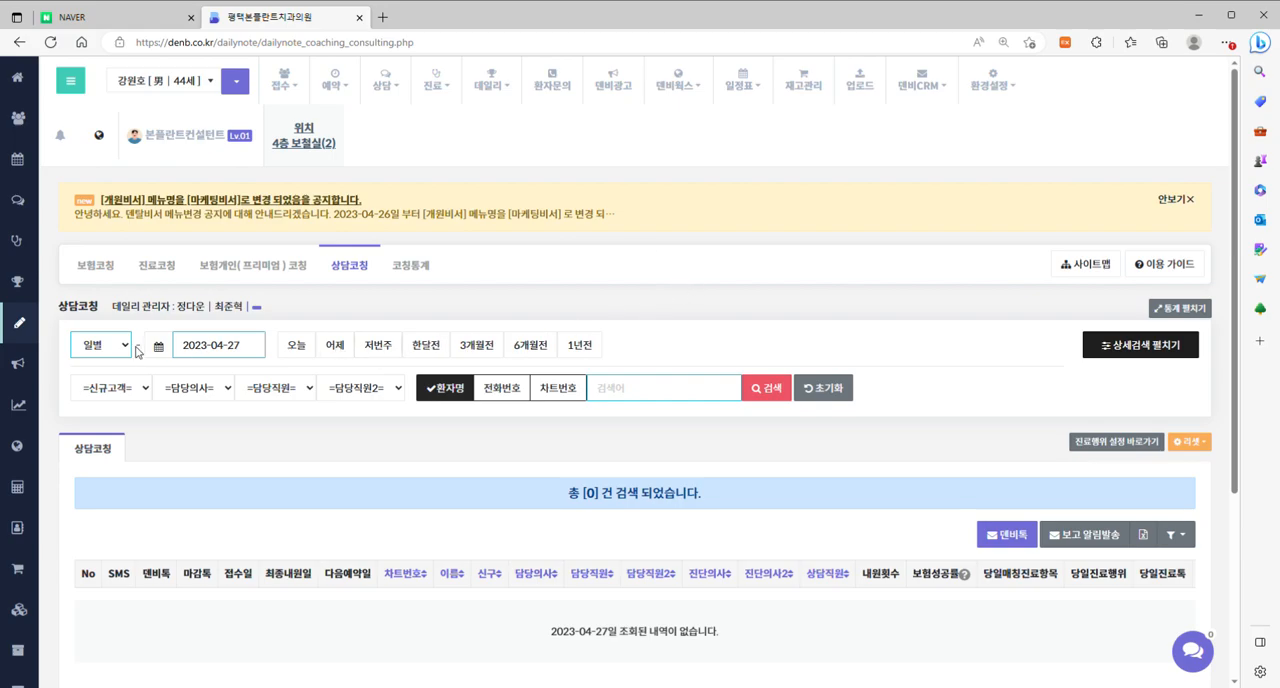
left_click(260, 349)
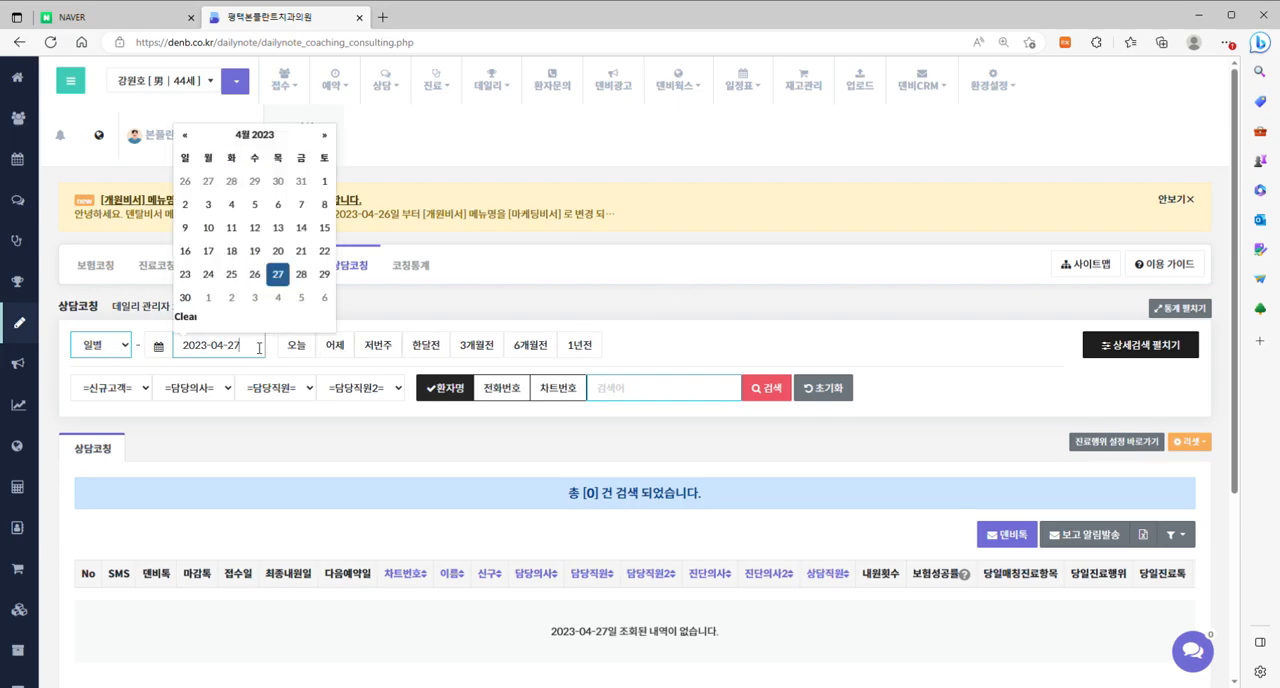
left_click(256, 276)
left_click(785, 388)
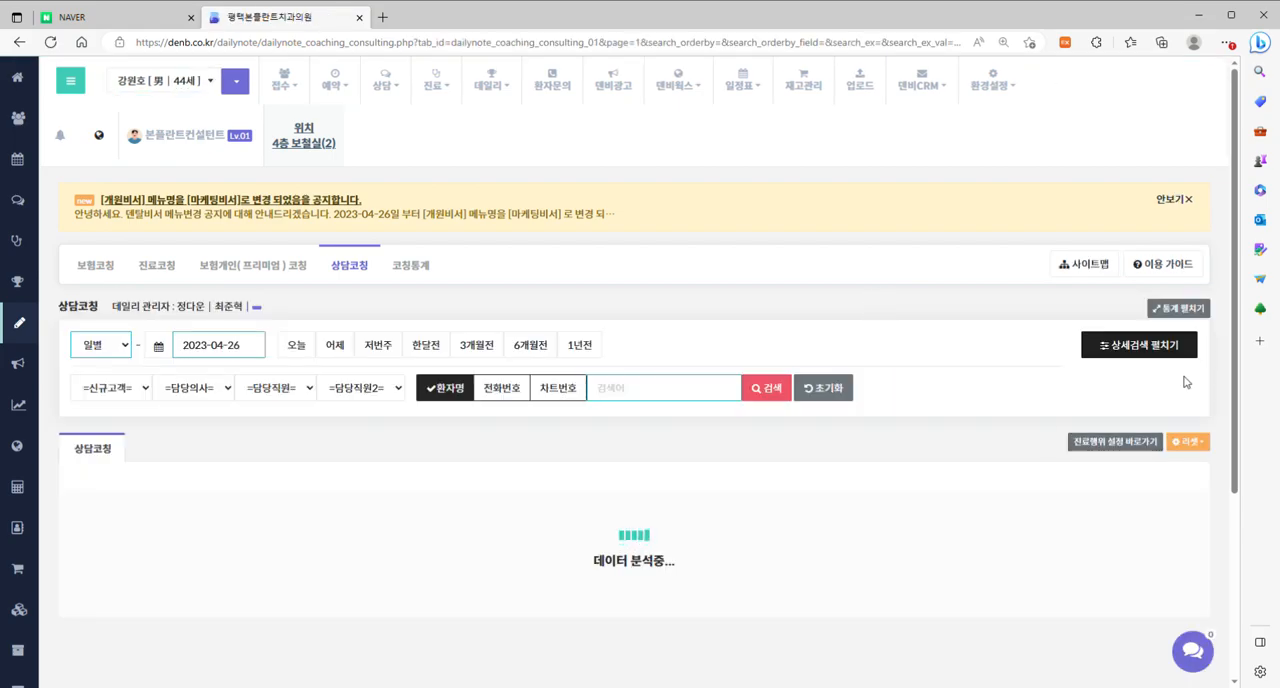
Expand the 상세검색 of the consultation records and look through the 상담비서CRM, 기간 and 결정가능군 conditions.
left_click(1147, 346)
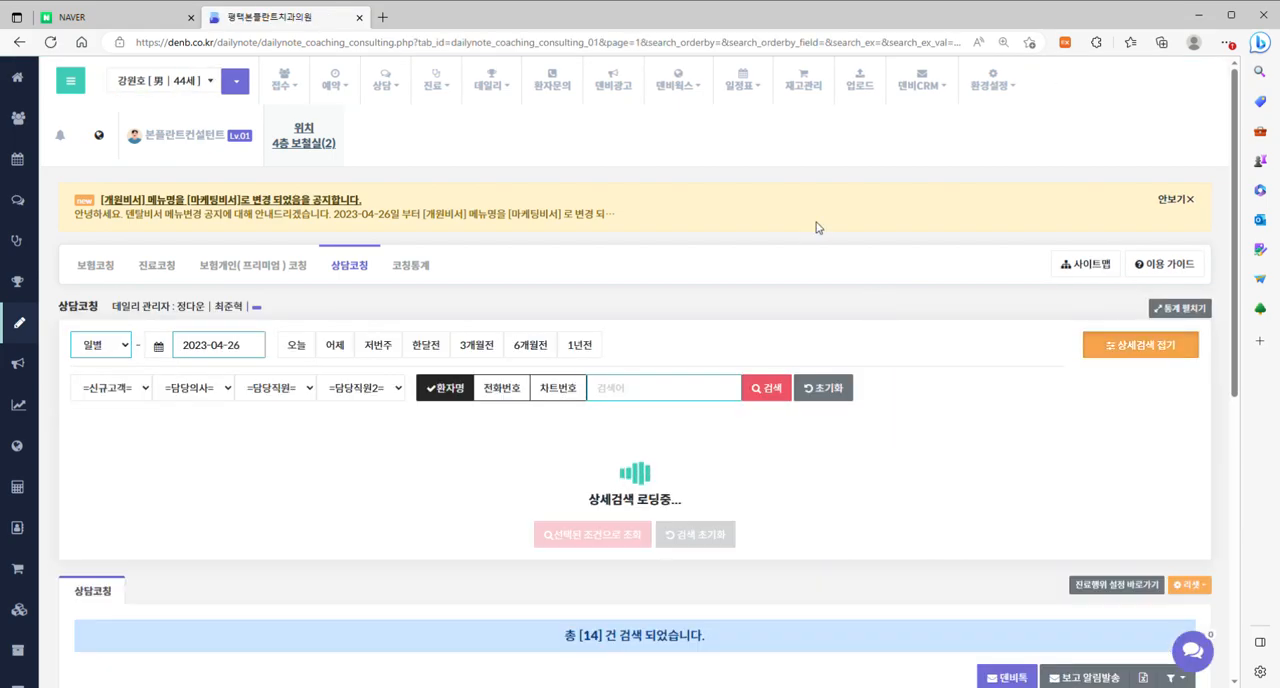
scroll(817, 228, "down", 1)
scroll(817, 228, "down", 1)
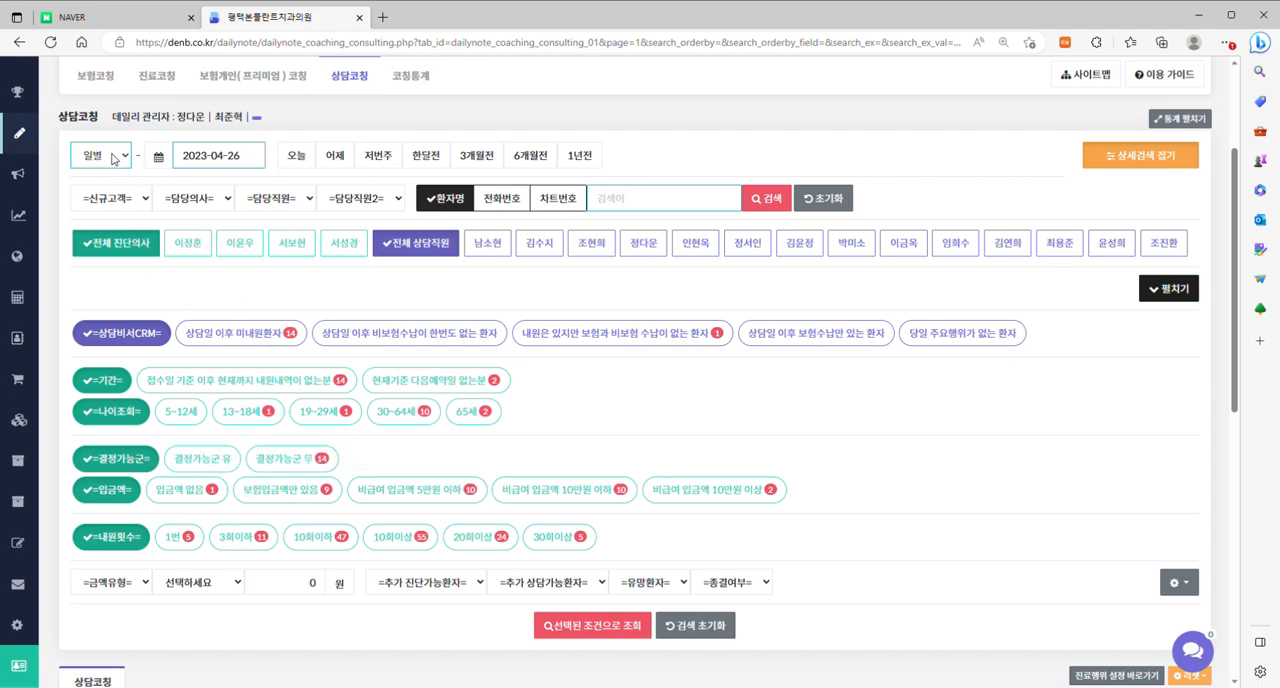
Switch the consultation search to 기간별 from 2023-03-01 to 2023-04-26 and run it.
left_click(113, 193)
left_click(195, 156)
left_click(173, 182)
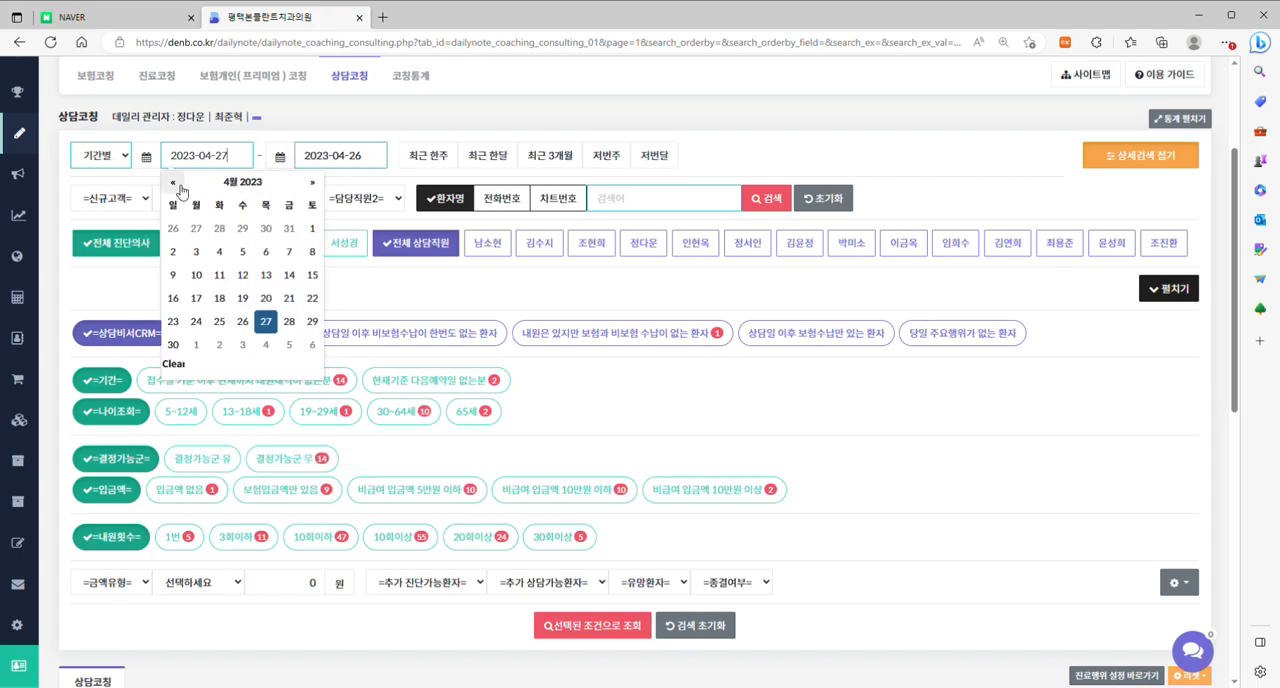
left_click(242, 228)
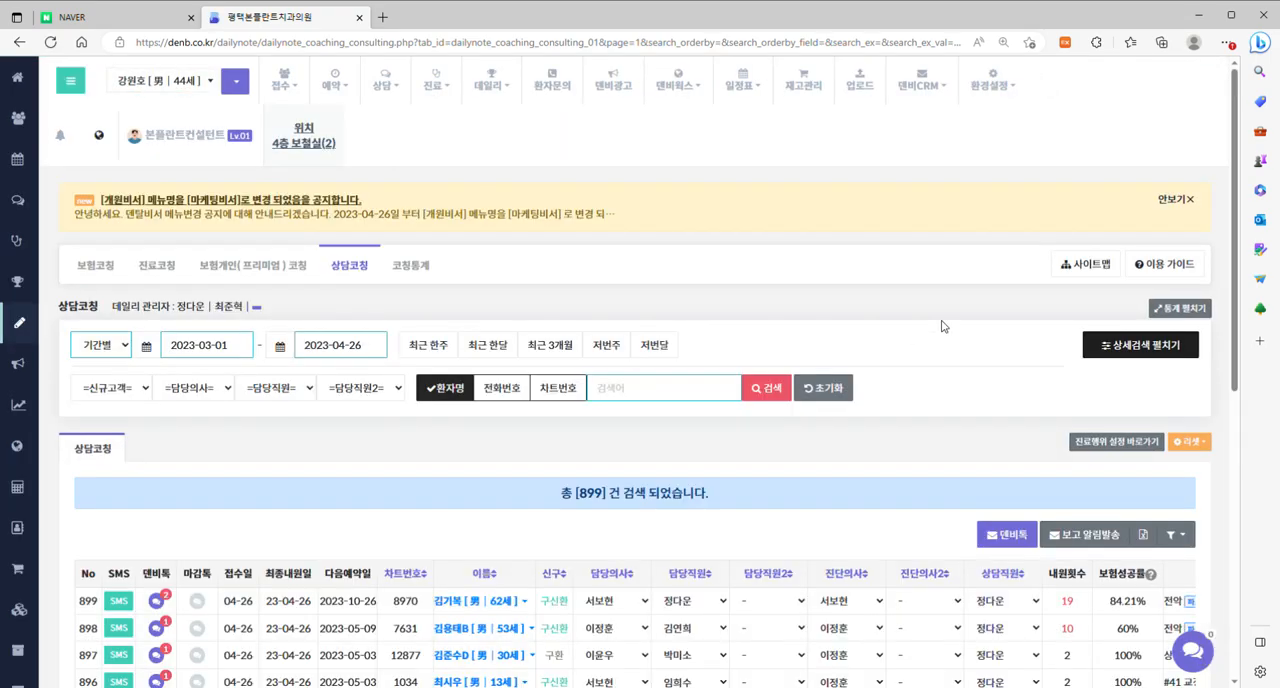
Filter the consultation records by 상담일 이후 미내원환자 and the 내원횟수 condition 3회이하.
left_click(1181, 348)
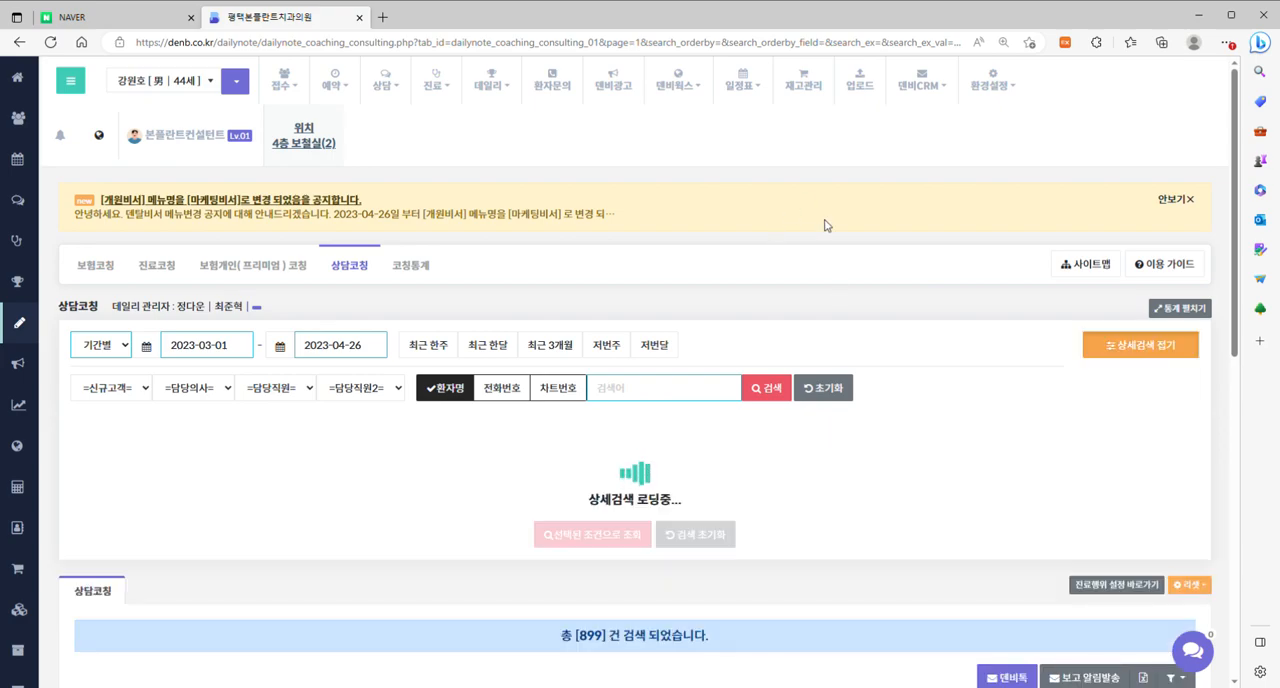
scroll(836, 248, "down", 2)
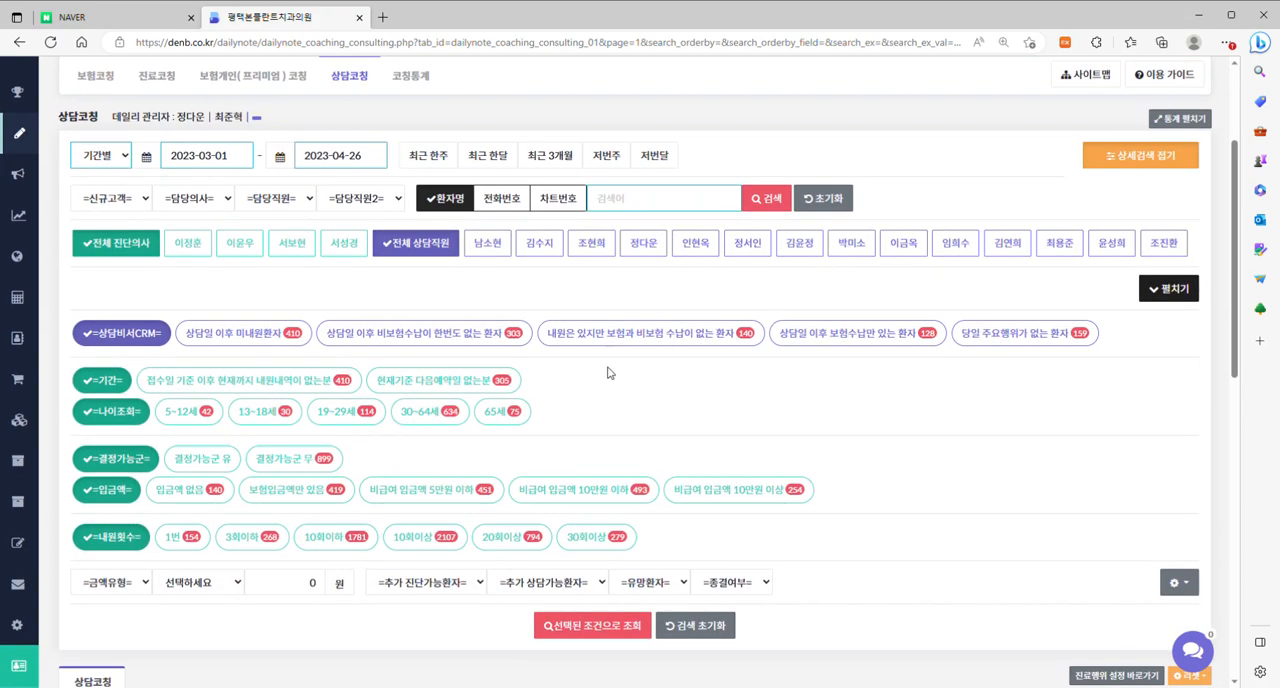
left_click(240, 337)
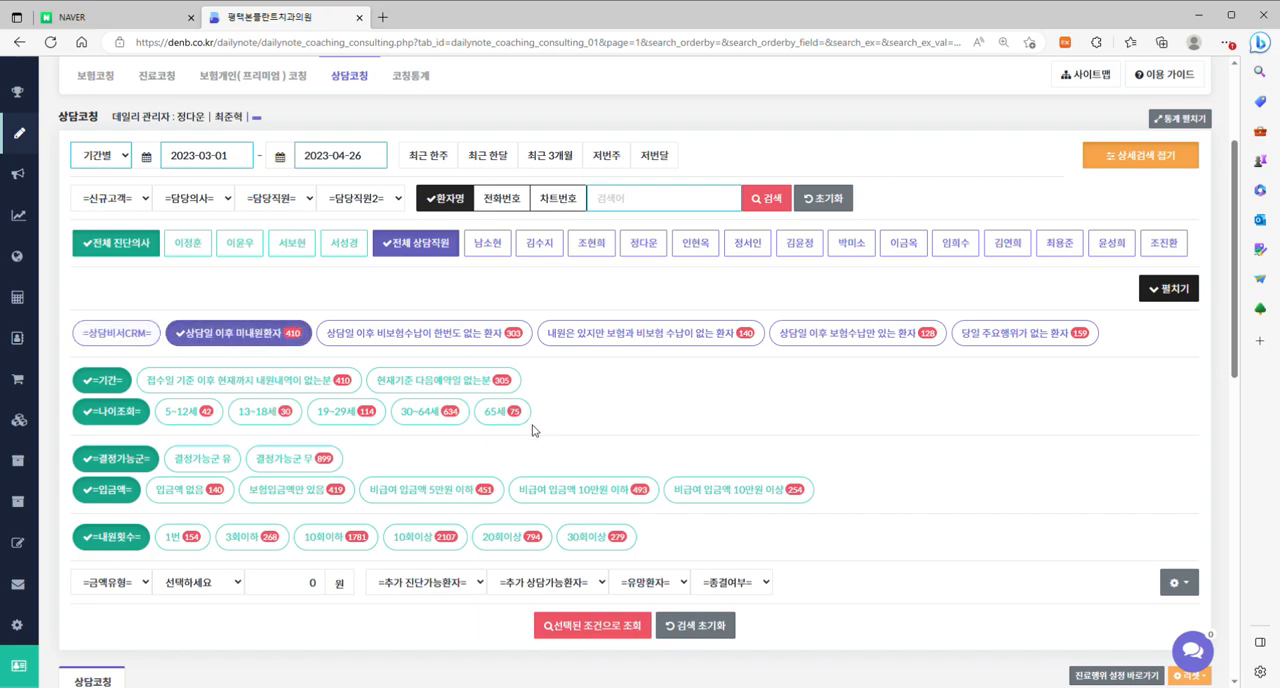
left_click(250, 540)
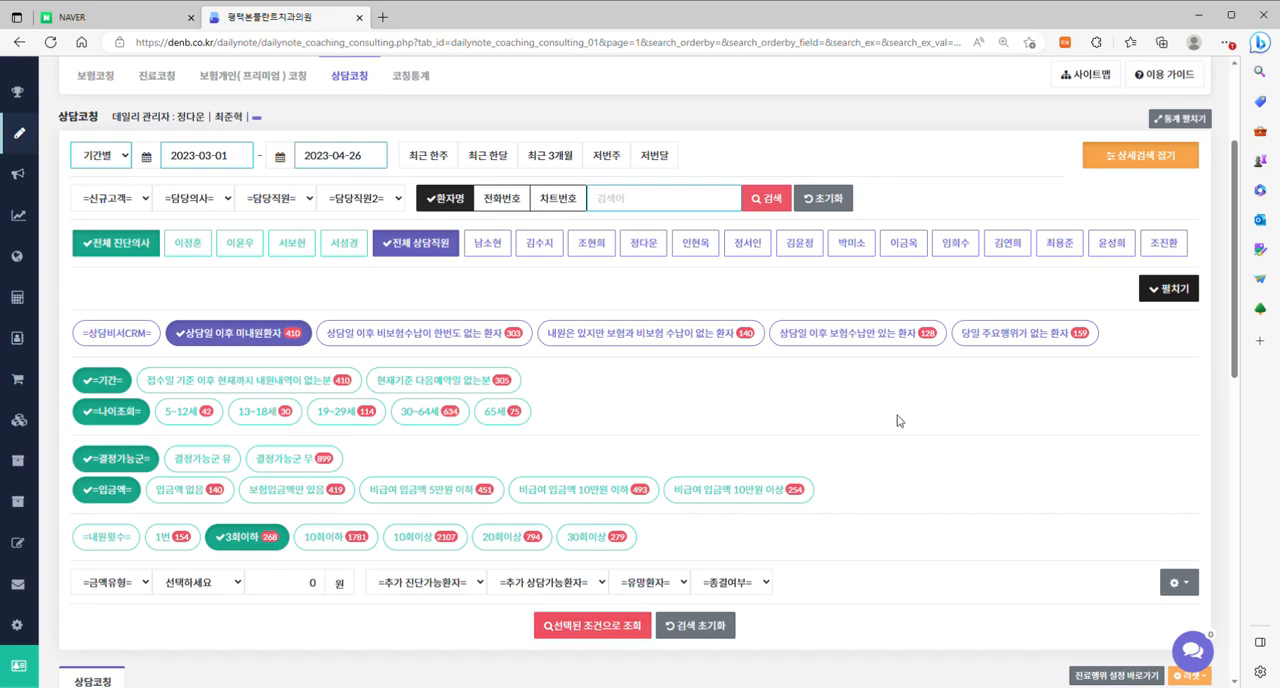
Add the 입금액 condition 비급여 입금액 10만원 이상 and search with the selected conditions.
scroll(900, 400, "down", 4)
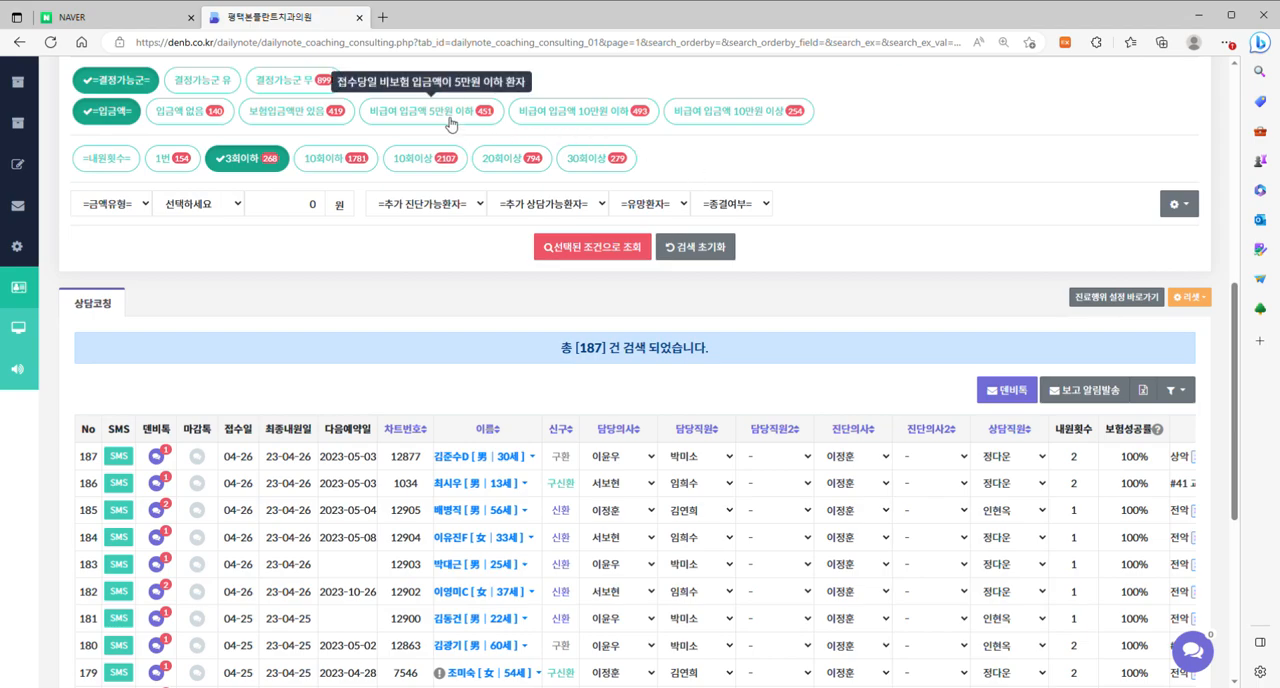
left_click(573, 119)
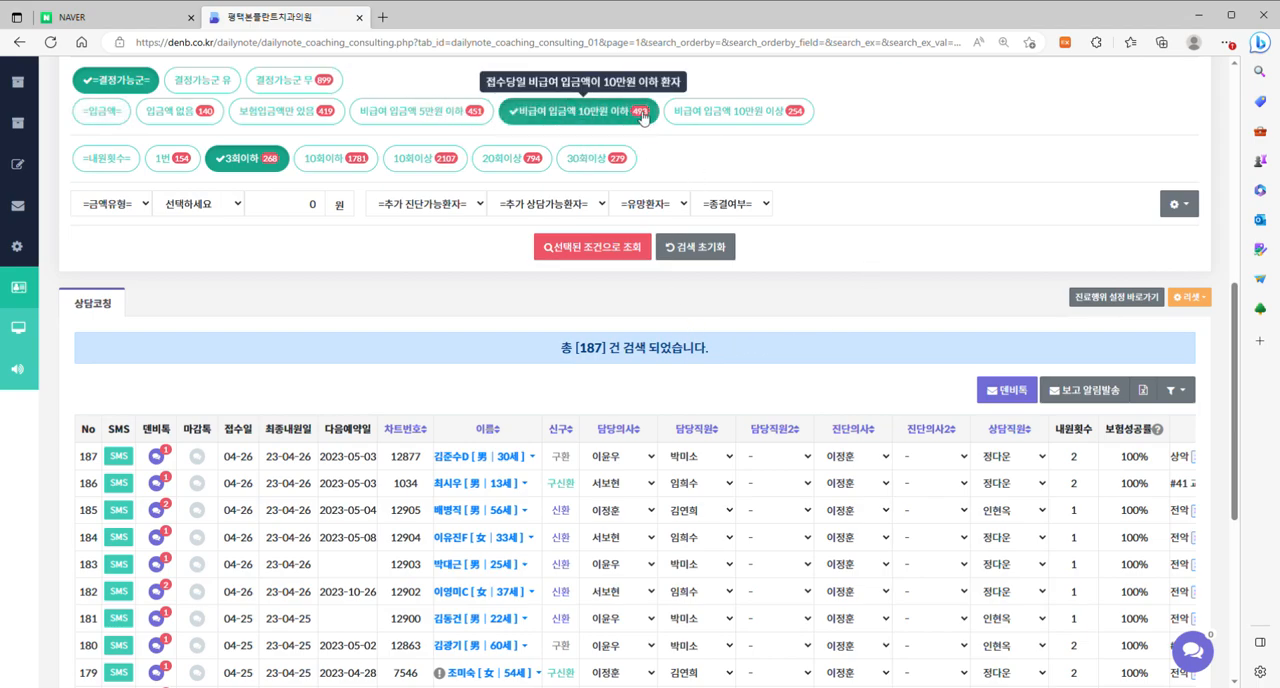
left_click(705, 116)
left_click(607, 252)
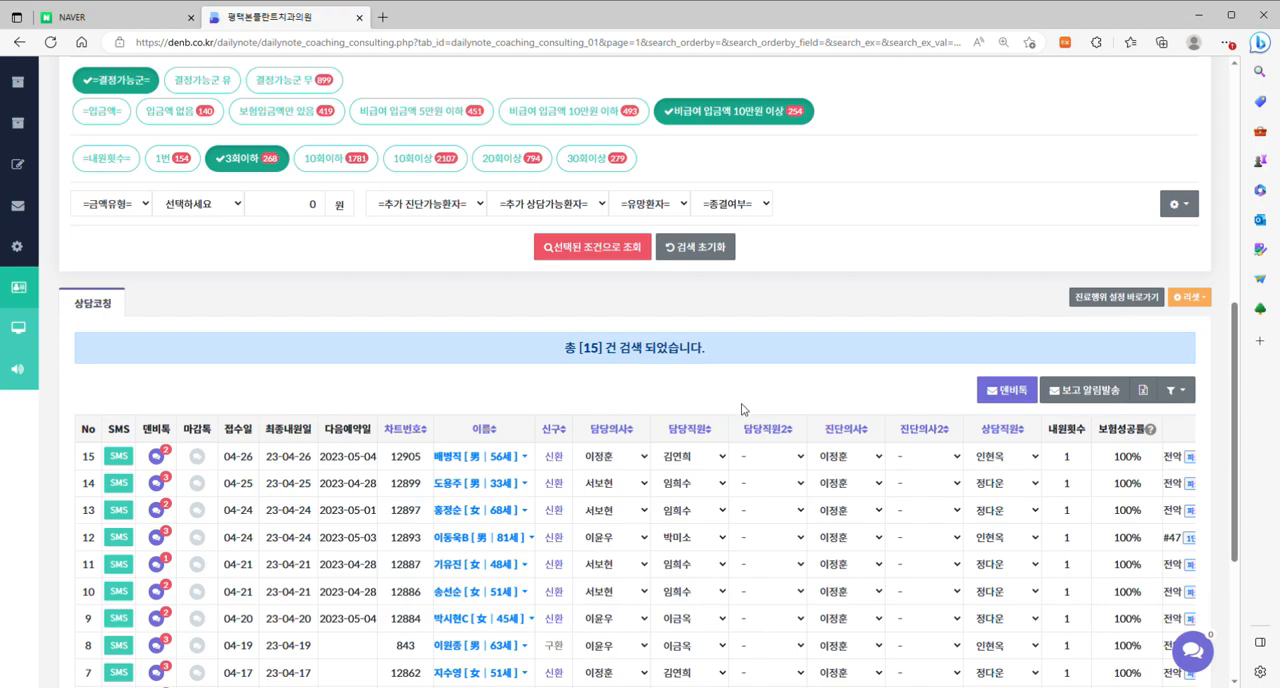
Review the 표시설정 column options for the 상담코칭 results and close them without saving.
scroll(740, 409, "up", 5)
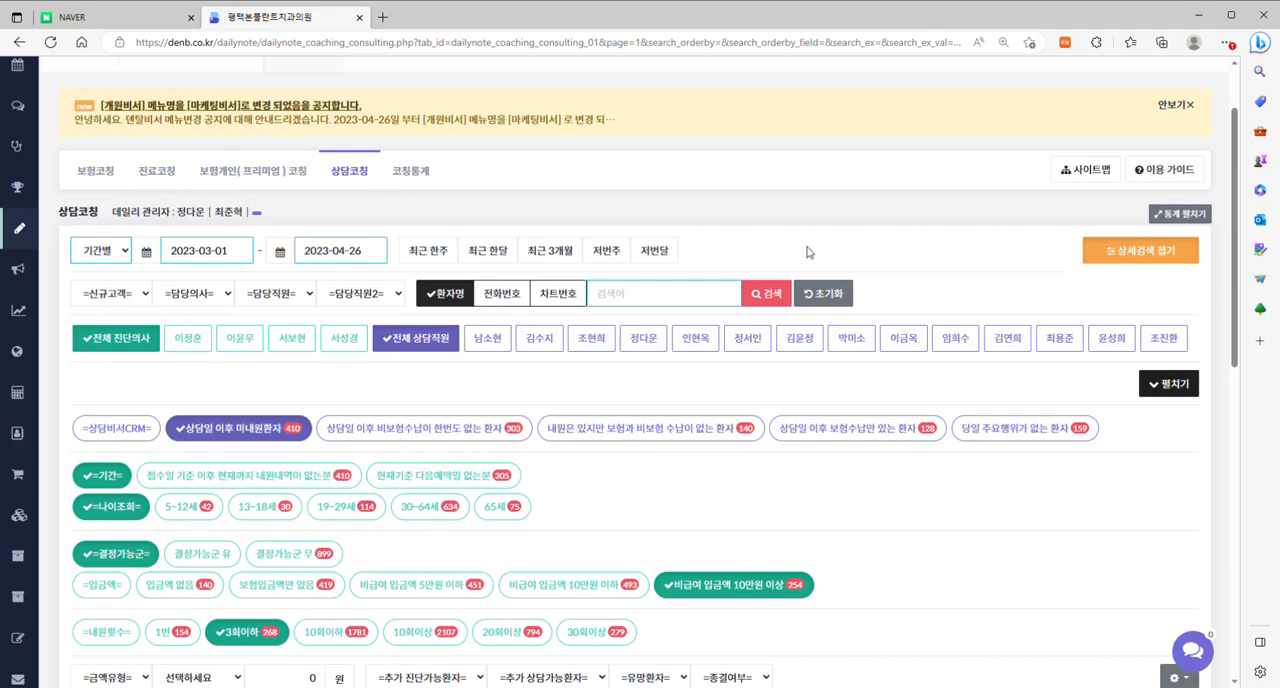
scroll(808, 255, "down", 4)
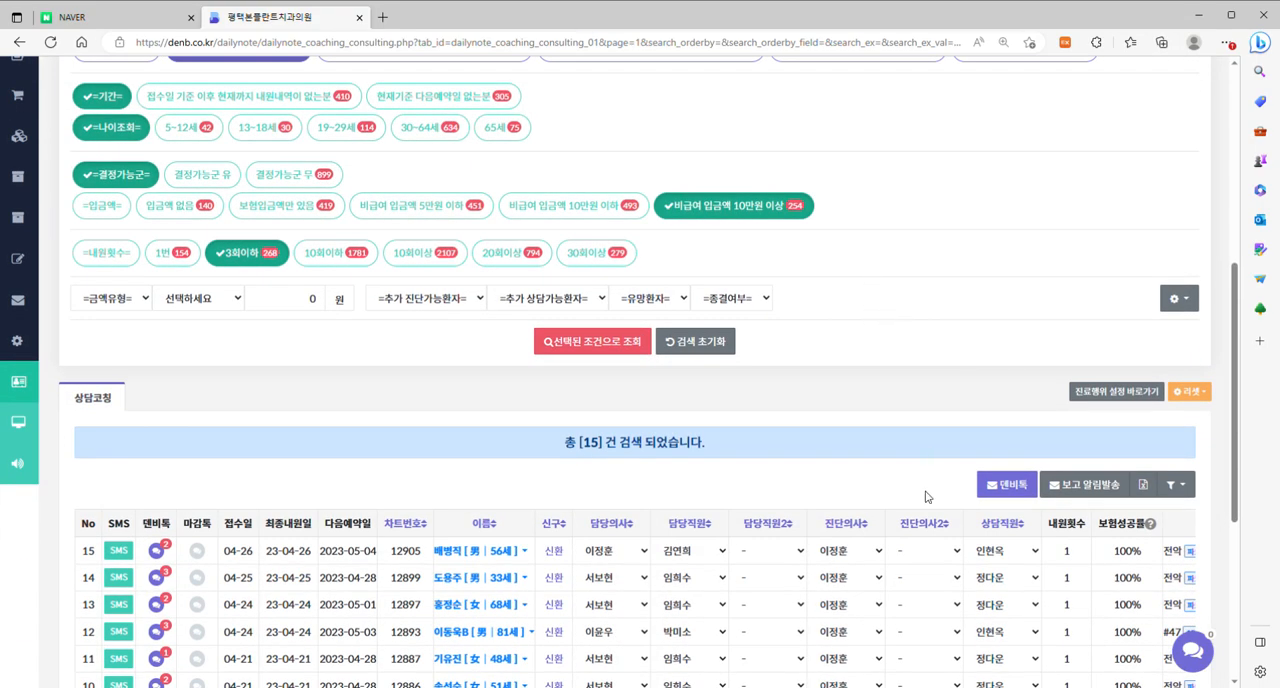
left_click(1178, 488)
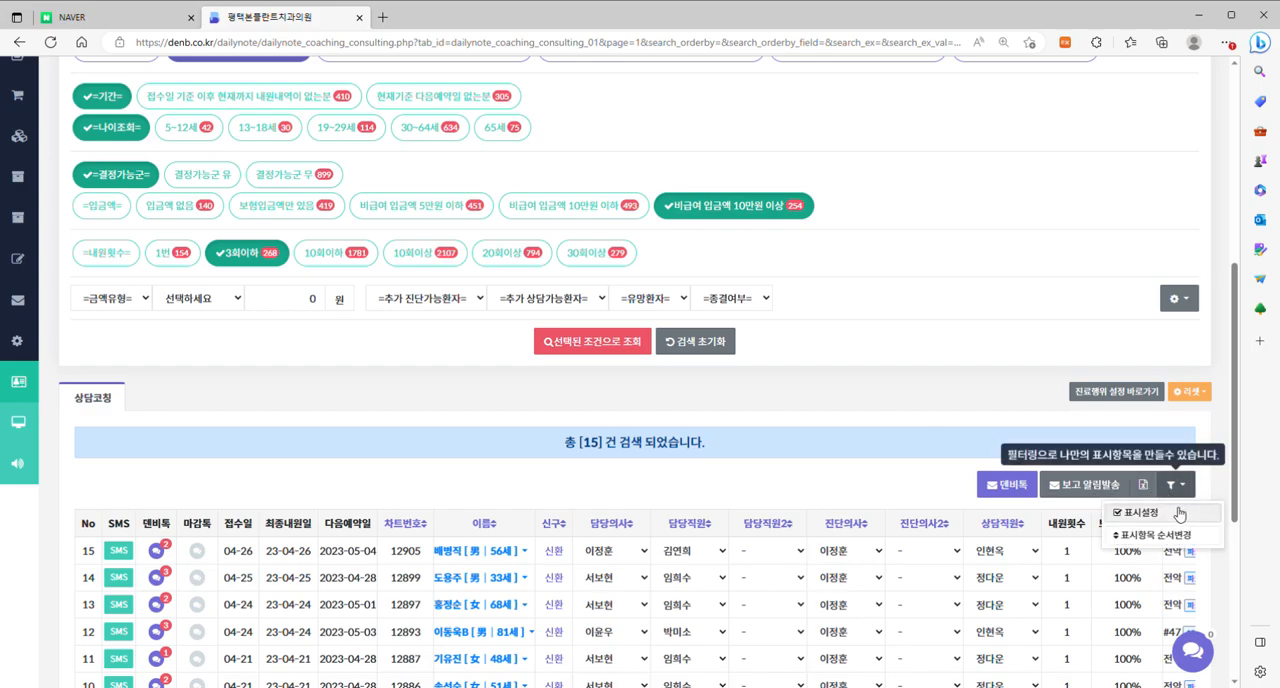
left_click(1160, 511)
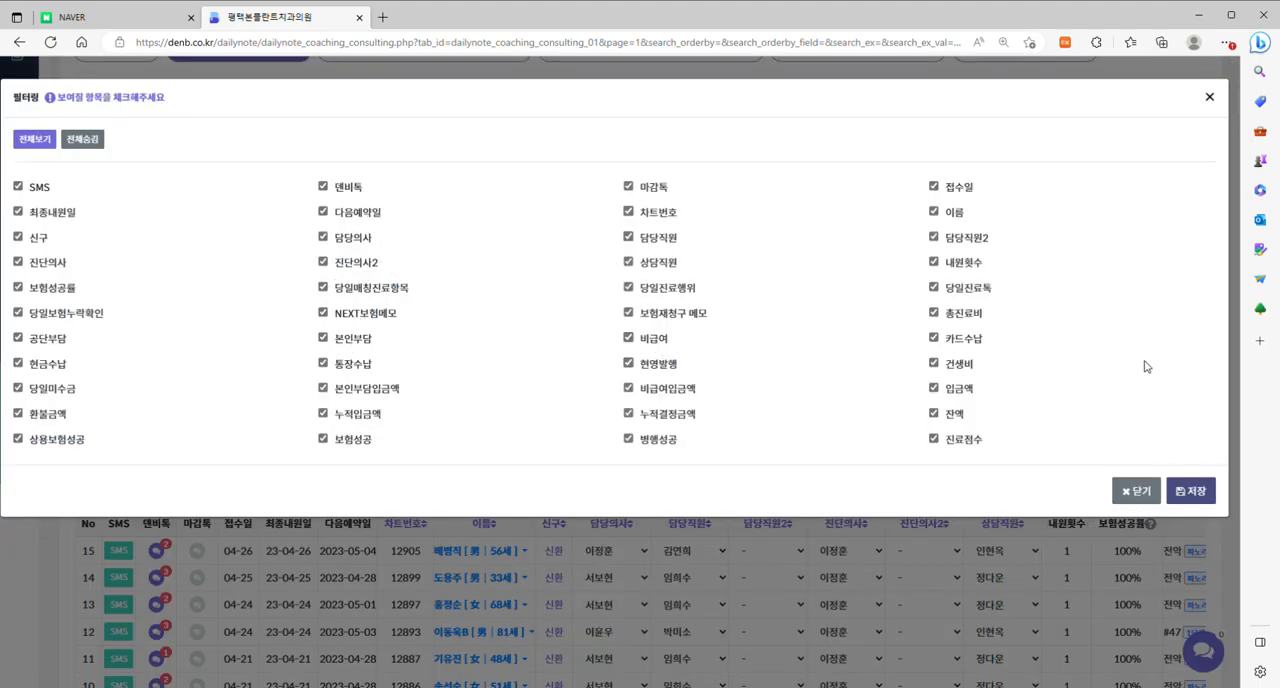
left_click(1134, 490)
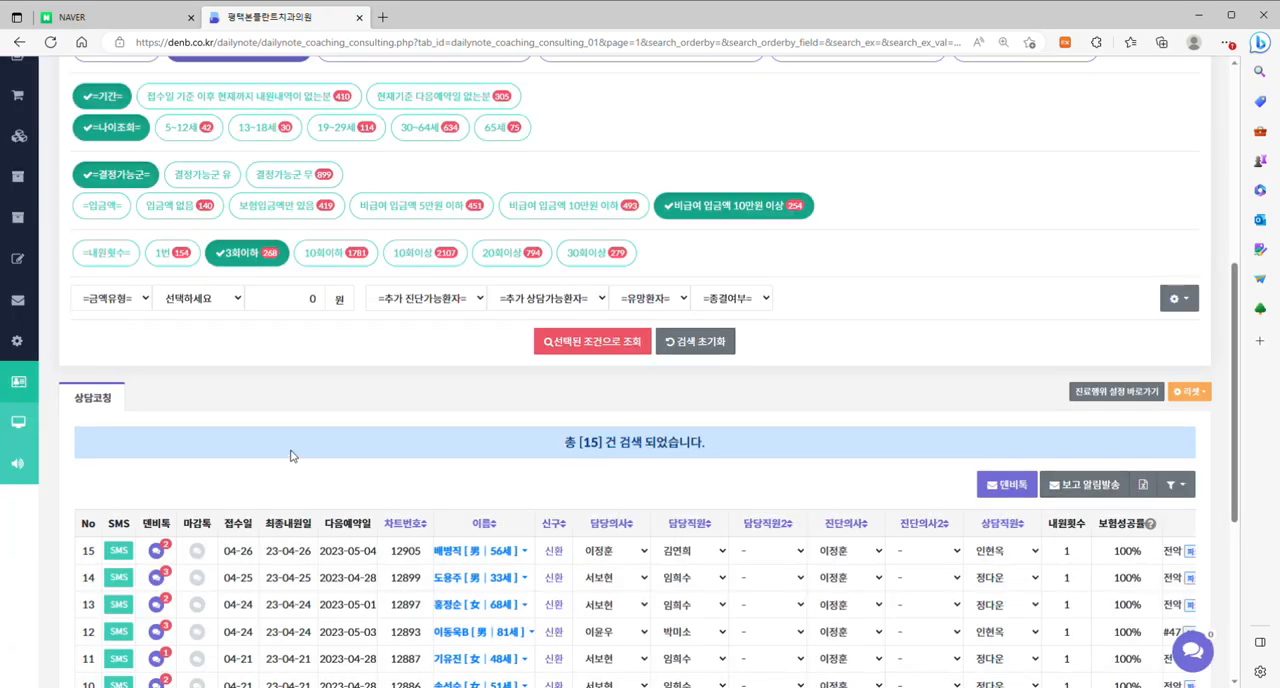
Switch to 보험코칭, apply the 기본형 preset in the list's 표시설정 and save the displayed columns.
scroll(285, 450, "up", 4)
left_click(97, 171)
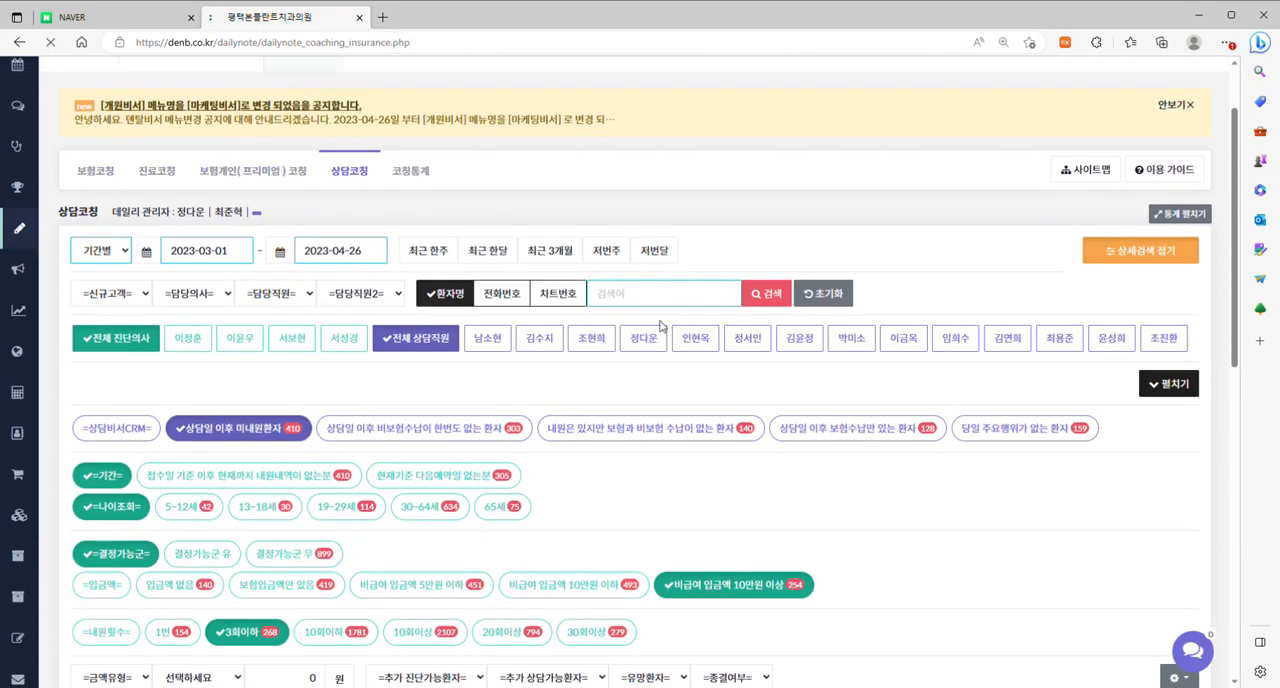
scroll(1040, 370, "down", 3)
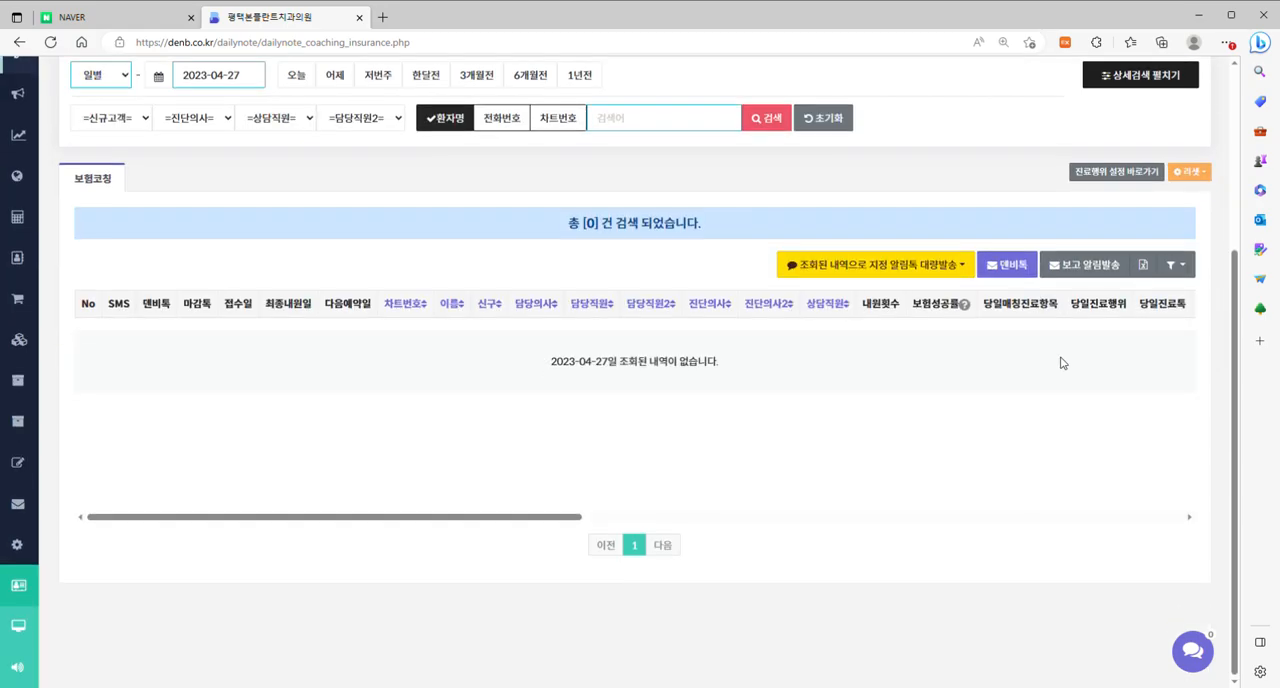
left_click(1174, 265)
left_click(1140, 293)
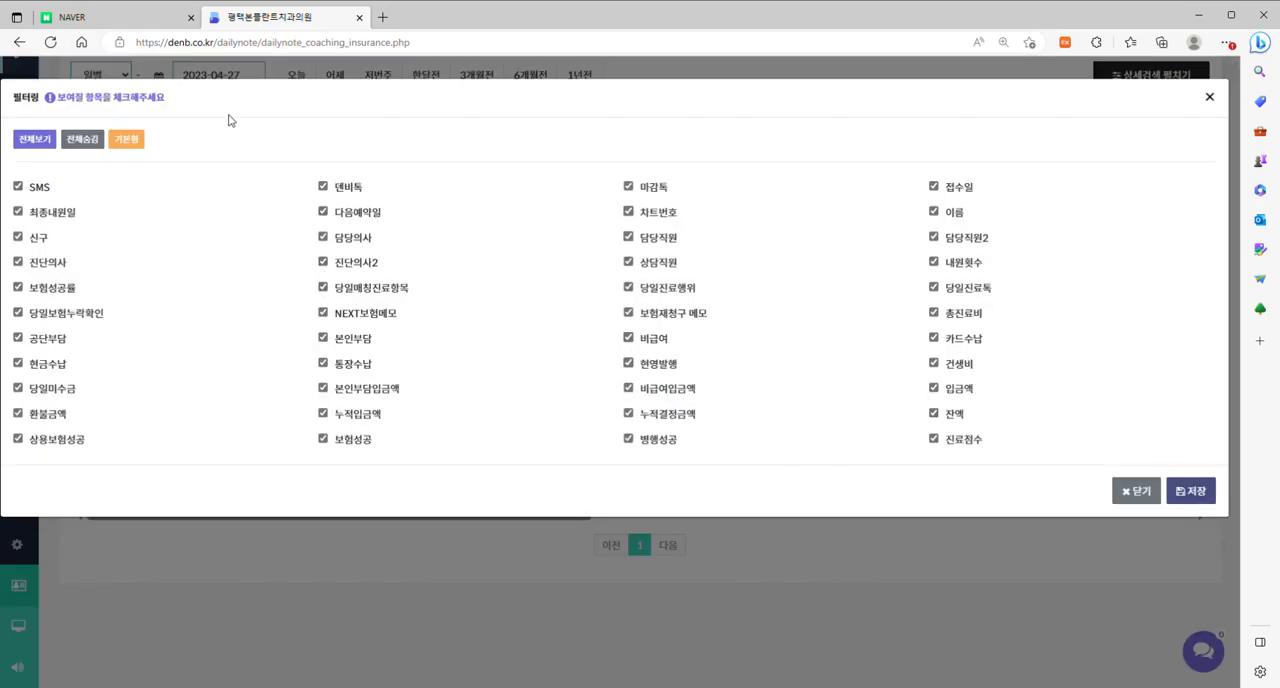
left_click(127, 139)
left_click(1193, 492)
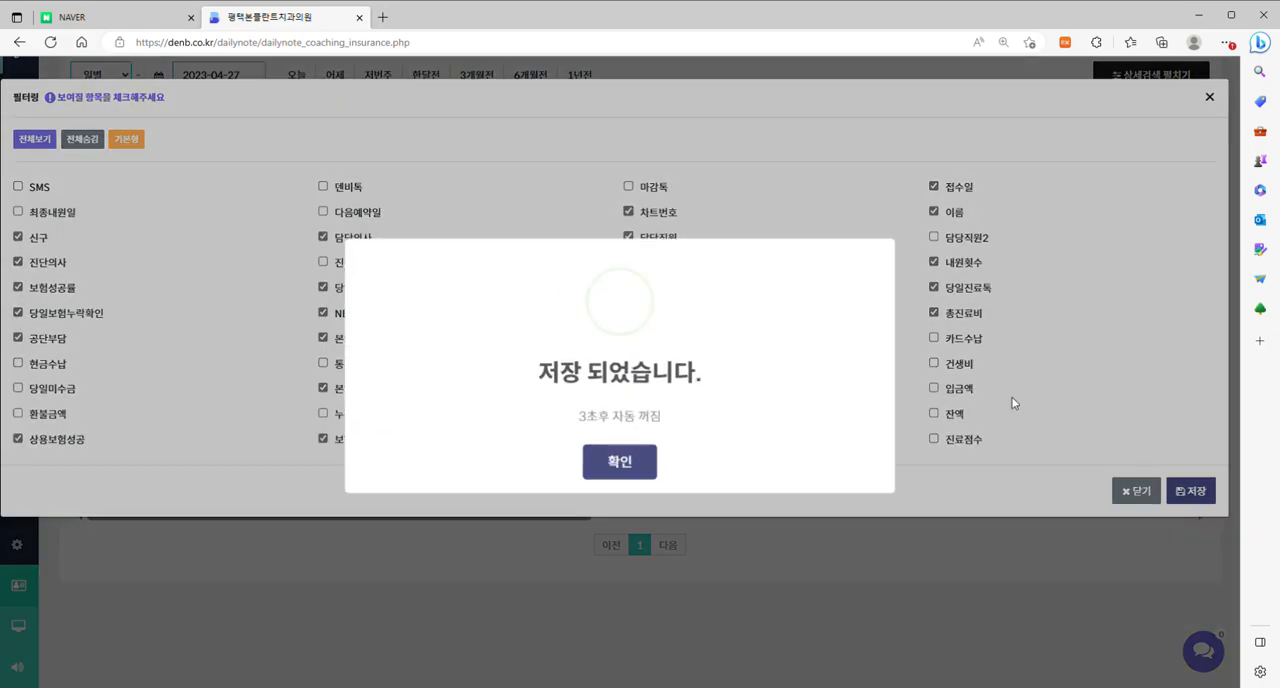
left_click(637, 464)
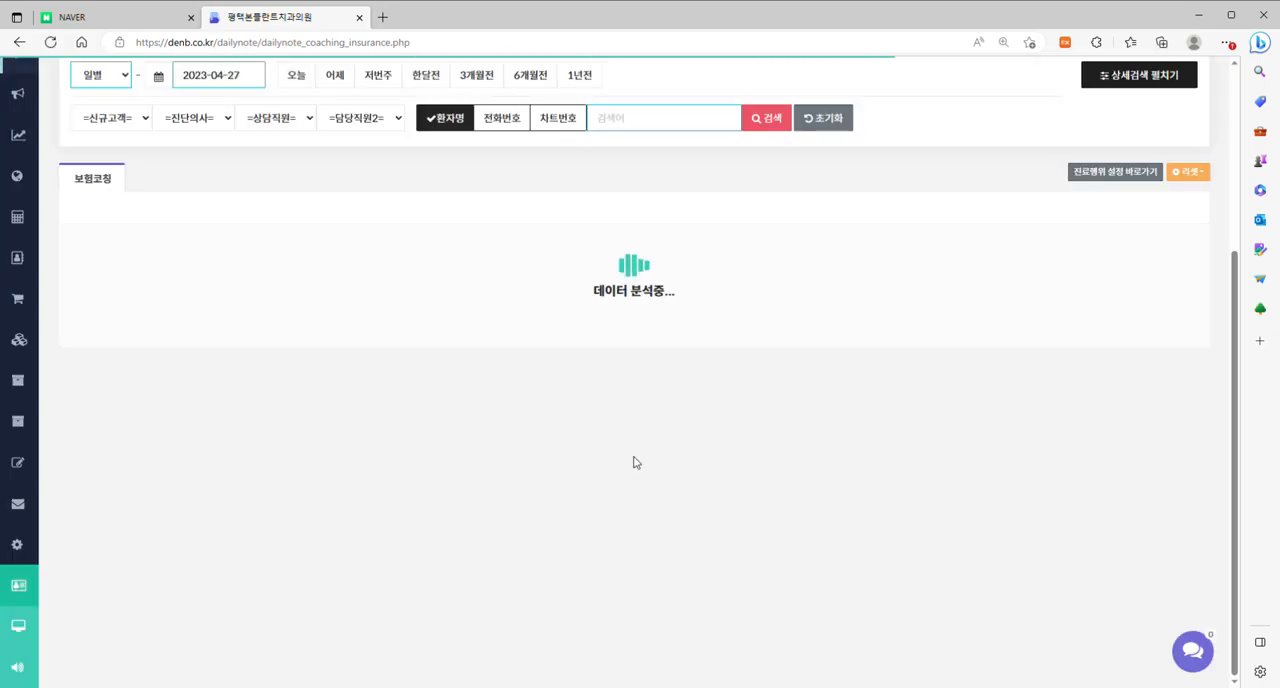
scroll(633, 462, "up", 3)
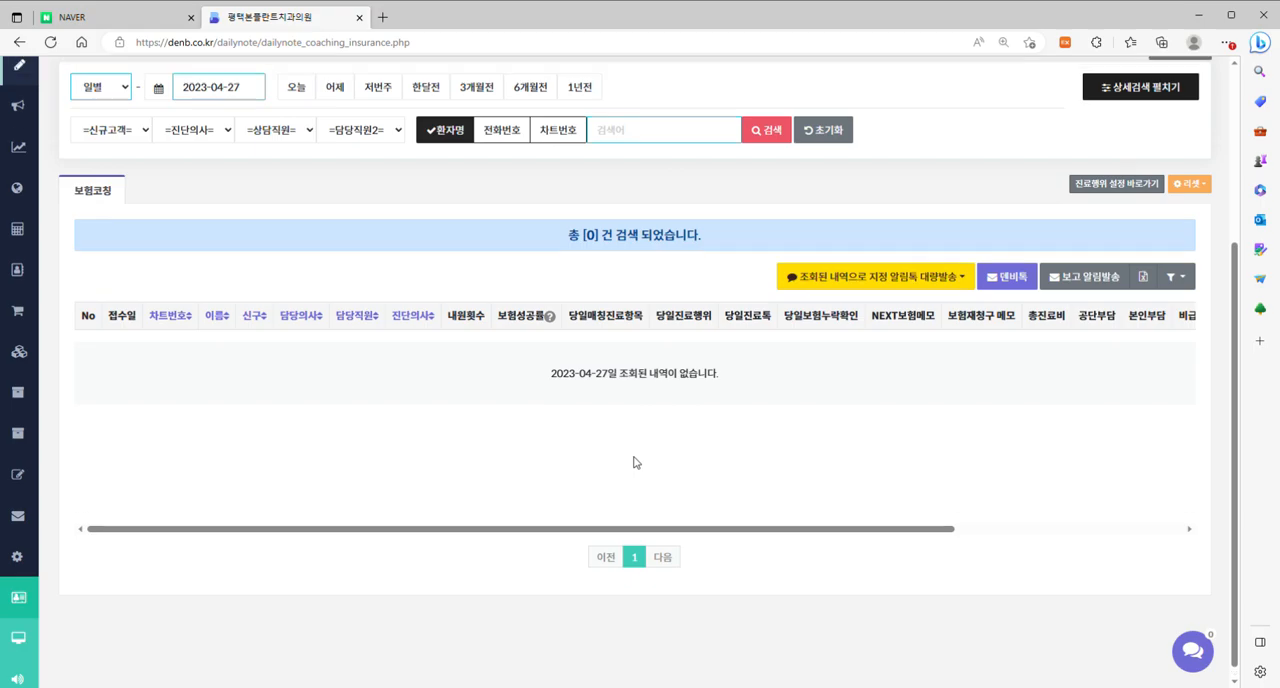